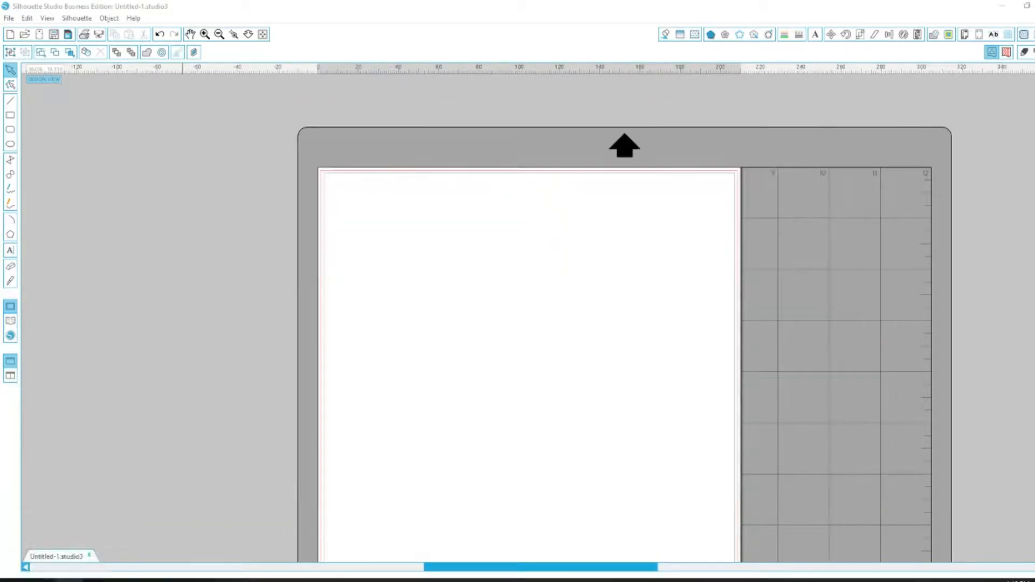
- Switch to Chrome and search Google for "silhouette studio"
click(69, 580)
click(443, 216)
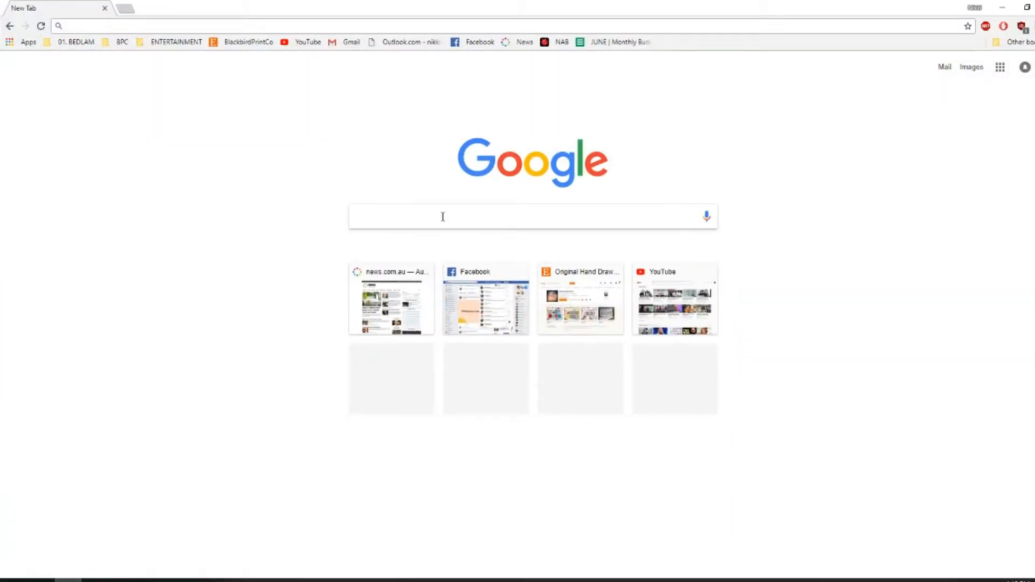
text(SILHOUETT)
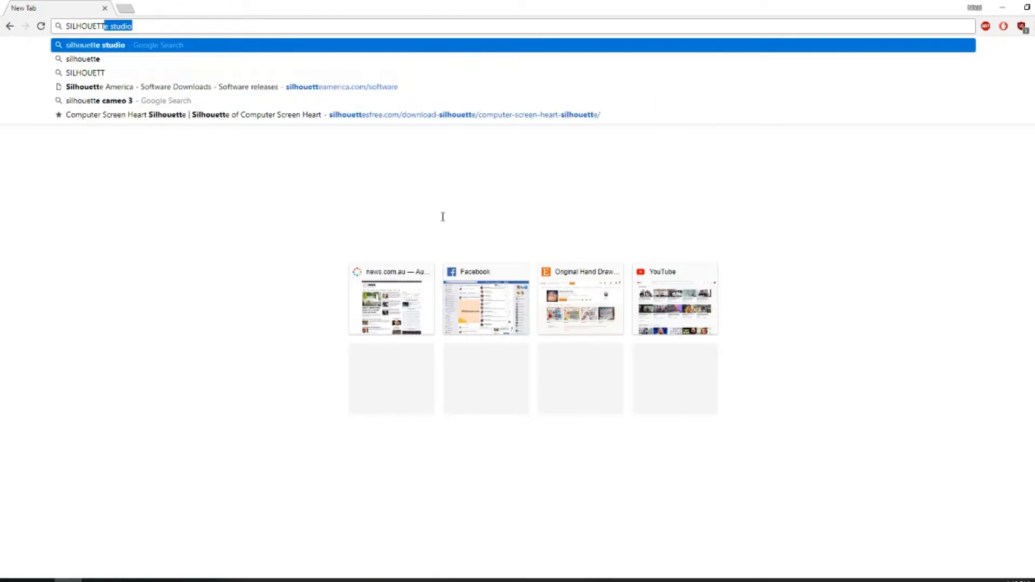
text(E STUDIO)
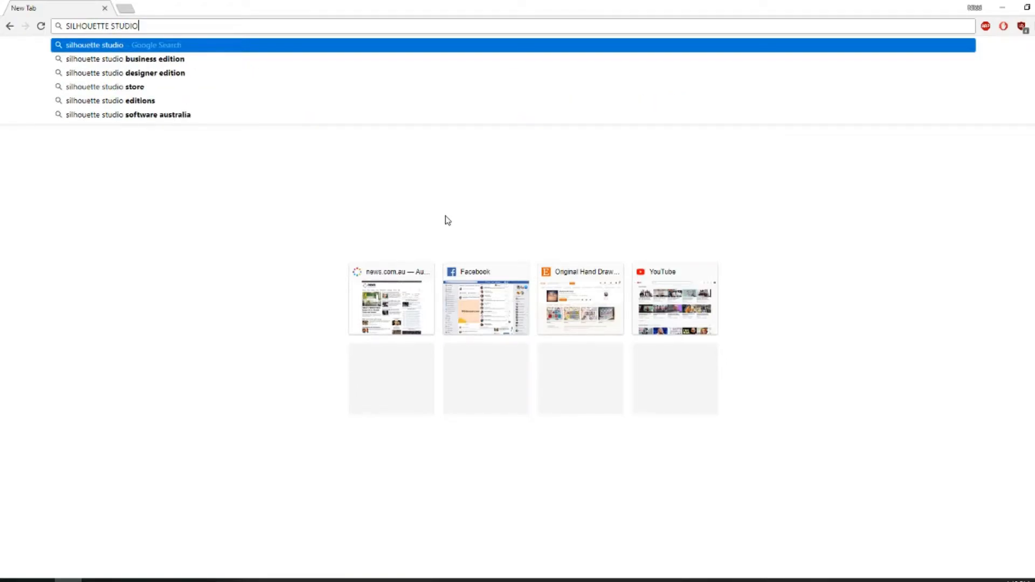
key(Return)
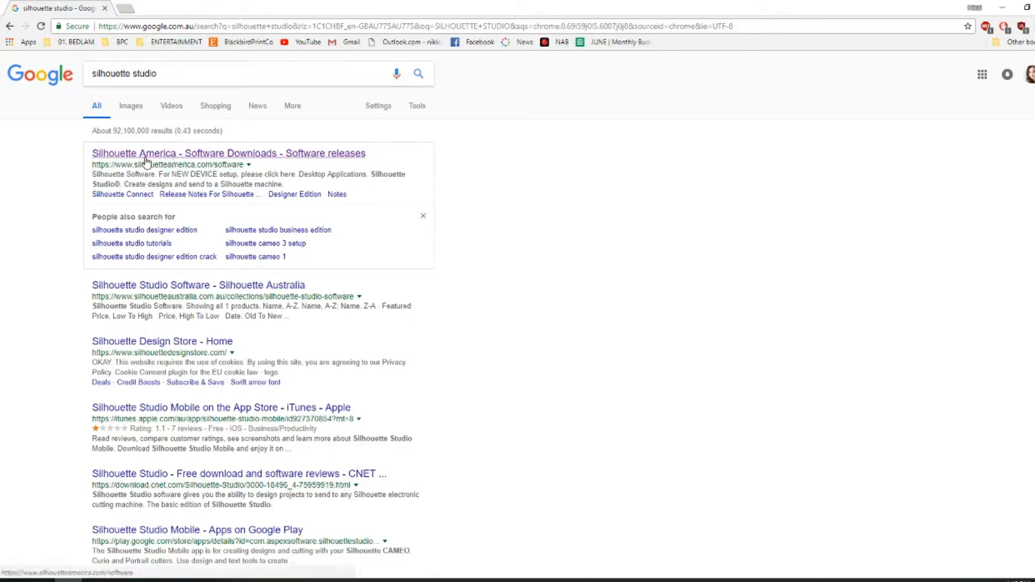
- Open the Silhouette America software downloads page and expand the beta and legacy versions of Silhouette Studio
click(233, 157)
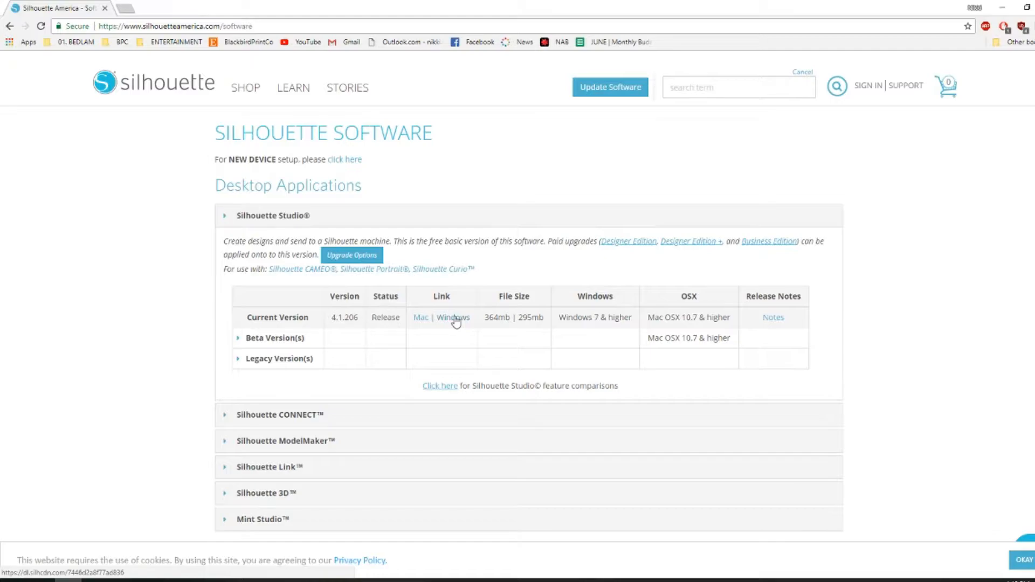
click(237, 340)
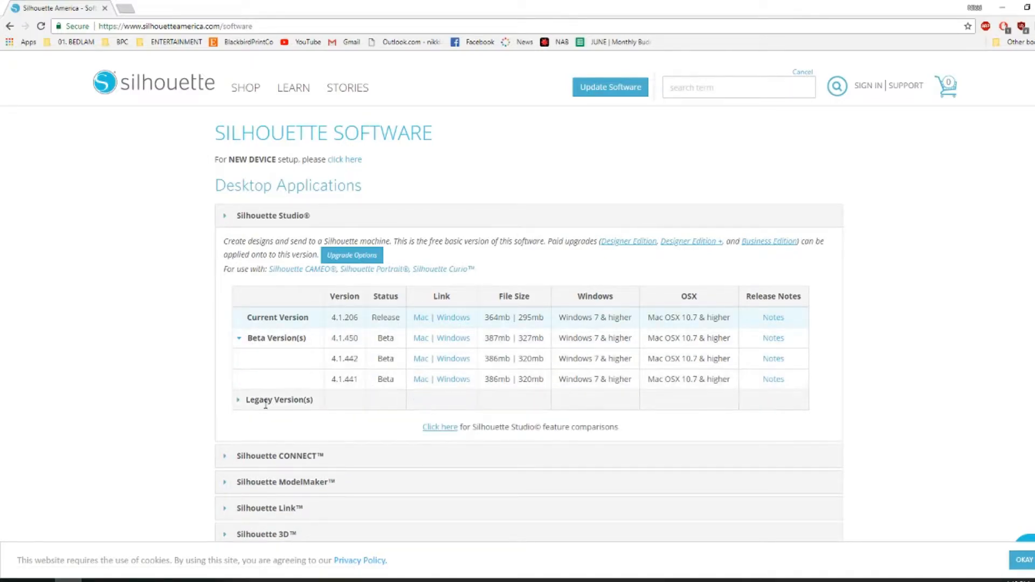
click(238, 399)
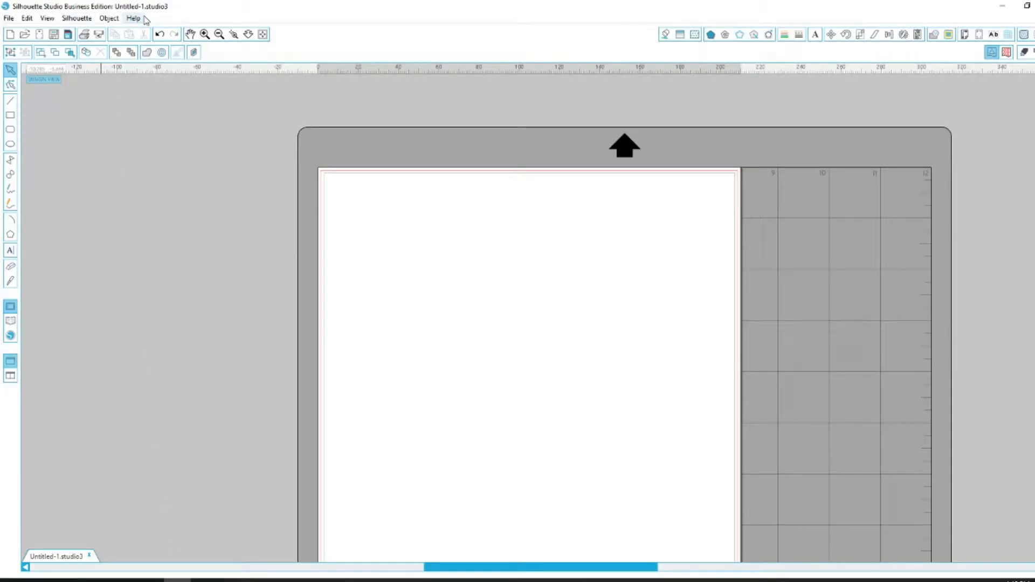
- Check the installed version in Silhouette Studio's About information and compare it with the legacy versions on the Chrome downloads page
click(134, 19)
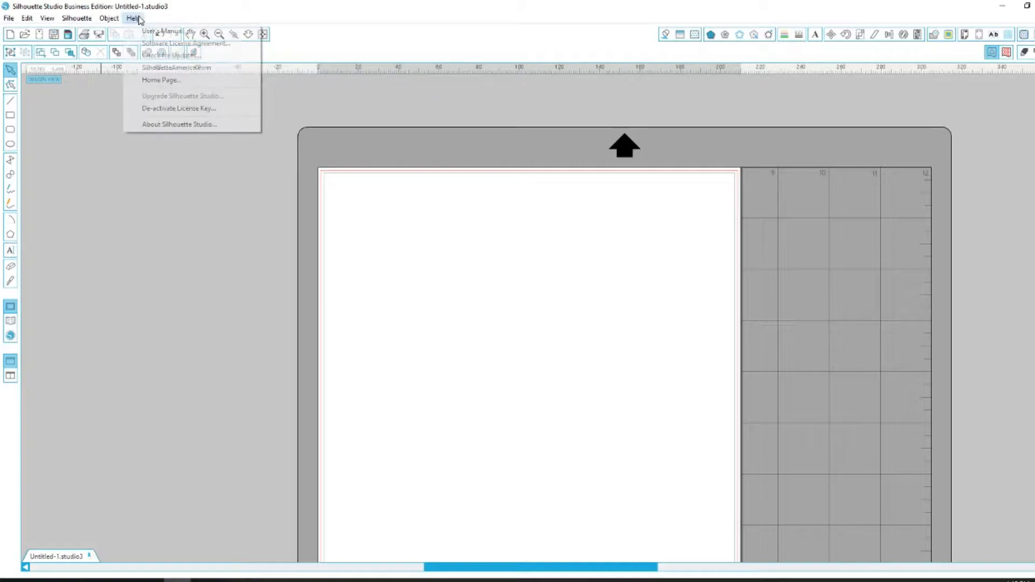
click(163, 125)
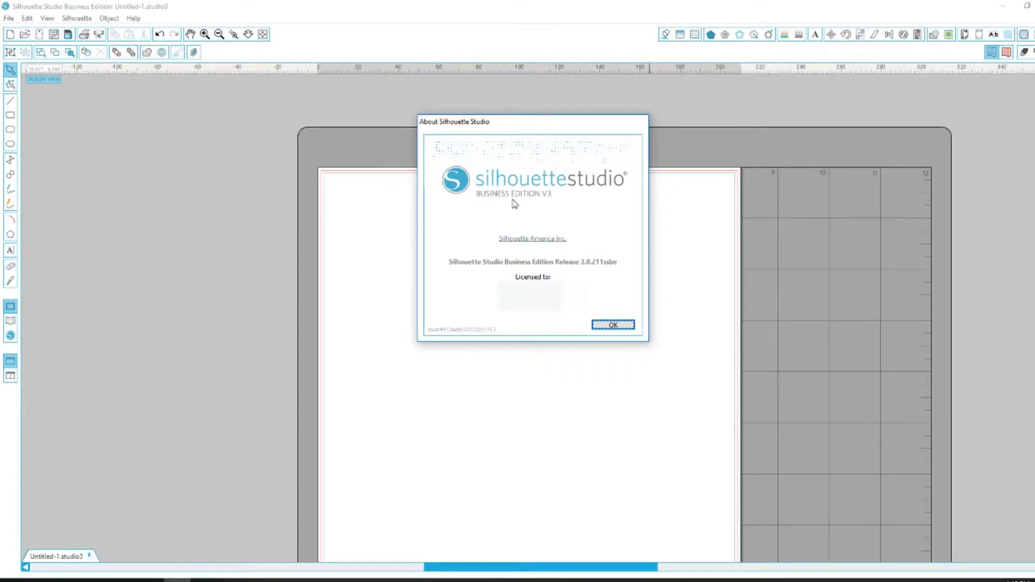
click(615, 326)
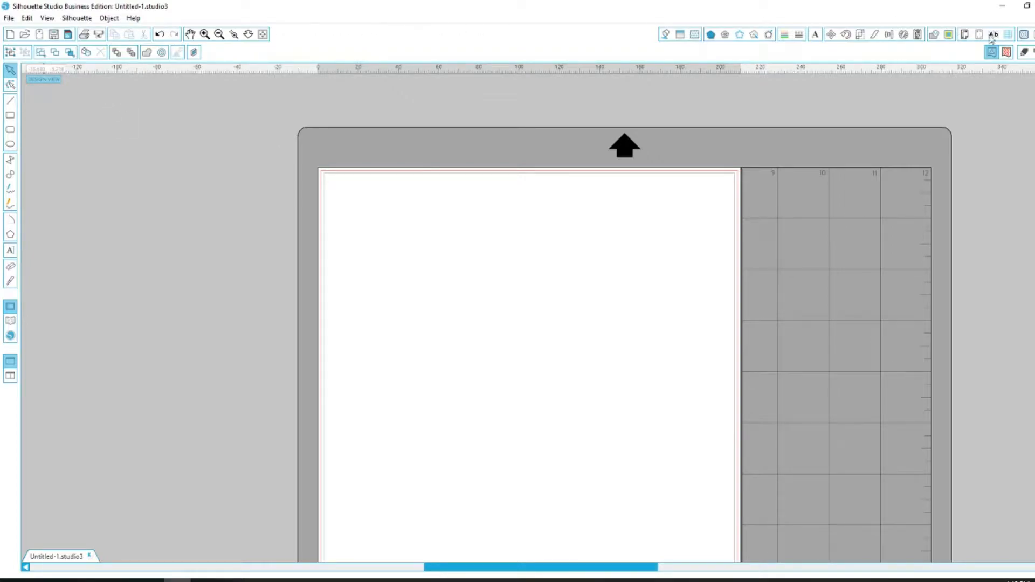
click(69, 581)
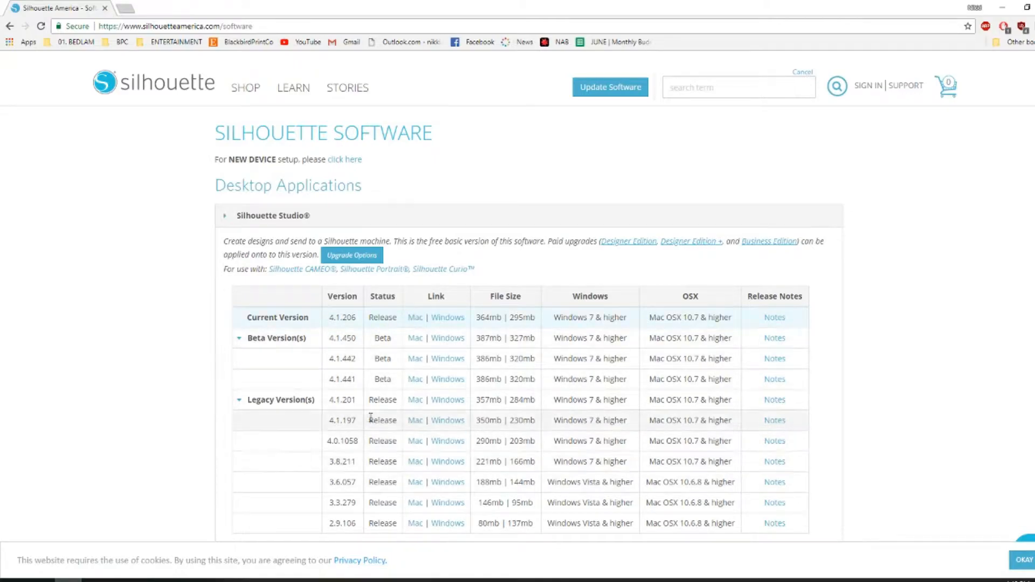
click(177, 580)
- Review the General preferences, including default save location and unit of length, apply them, and close the recovered documents list
scroll(151, 317, down, 1)
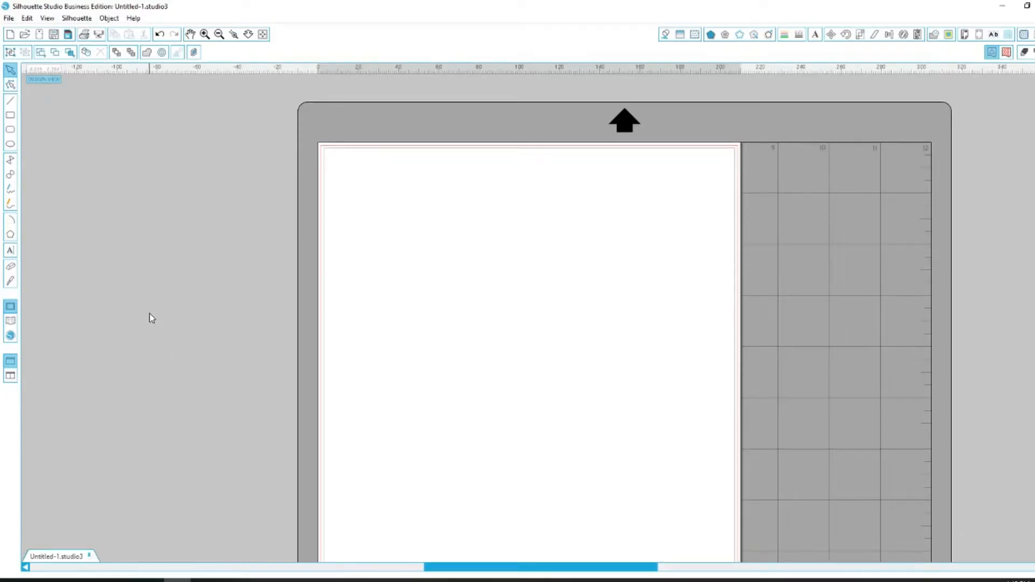
scroll(151, 318, down, 1)
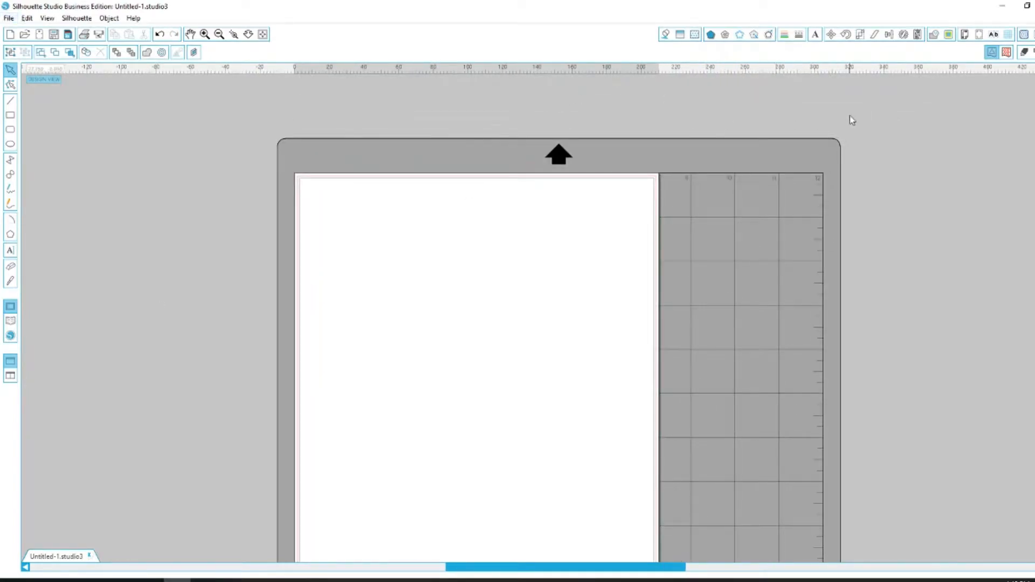
scroll(58, 166, down, 1)
click(8, 18)
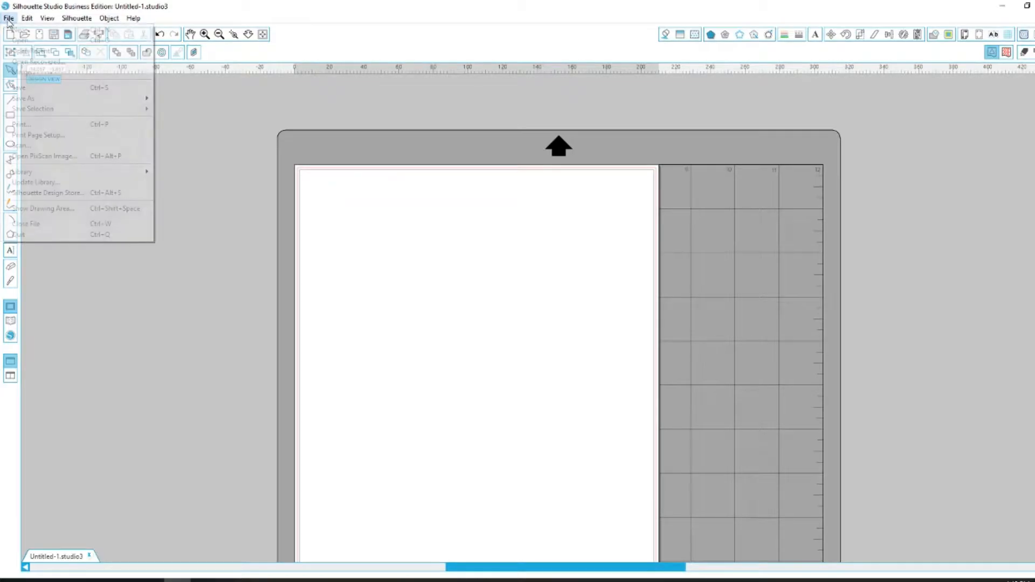
mouse_move(31, 21)
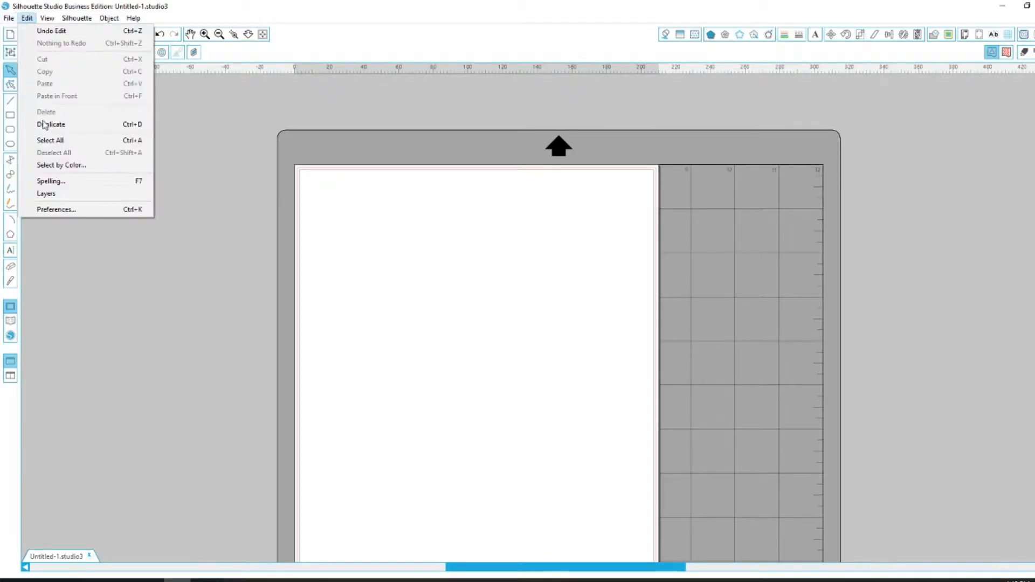
click(61, 209)
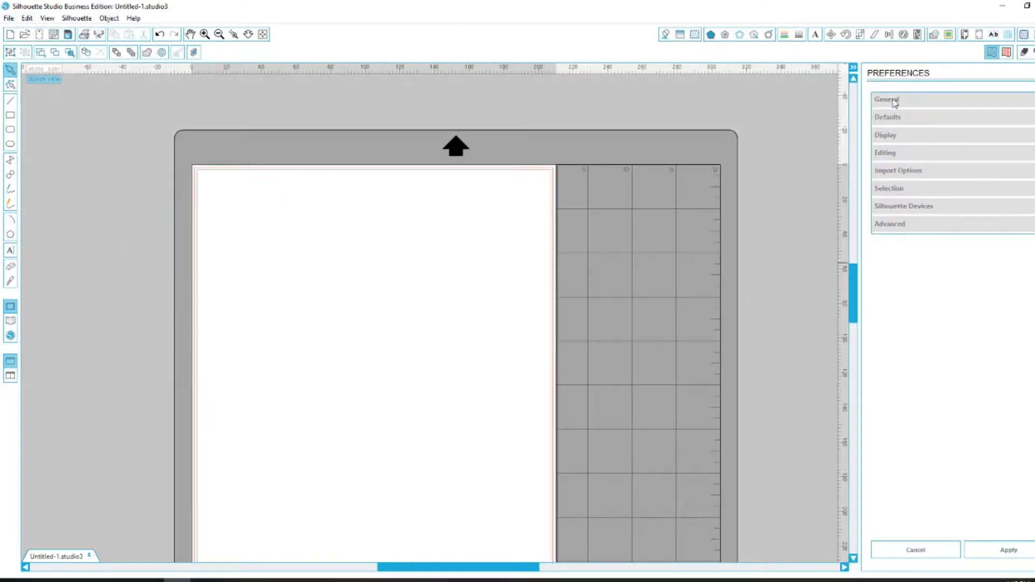
click(898, 102)
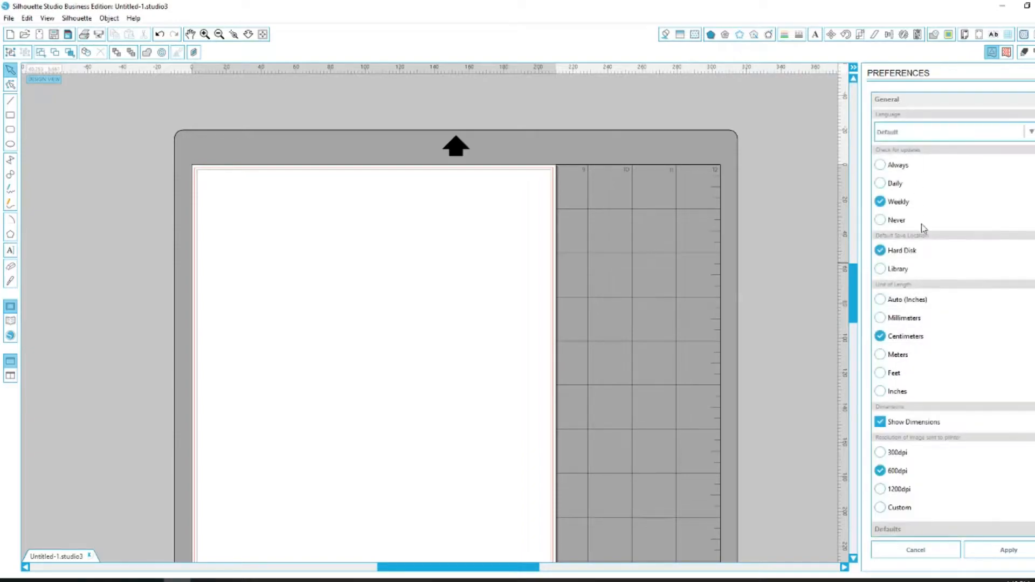
scroll(911, 286, down, 1)
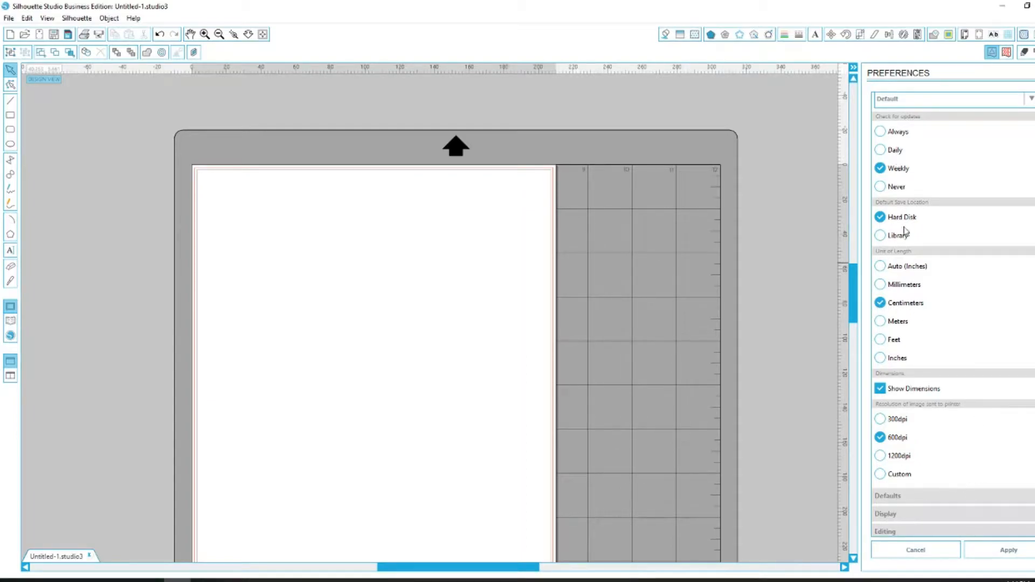
click(1006, 549)
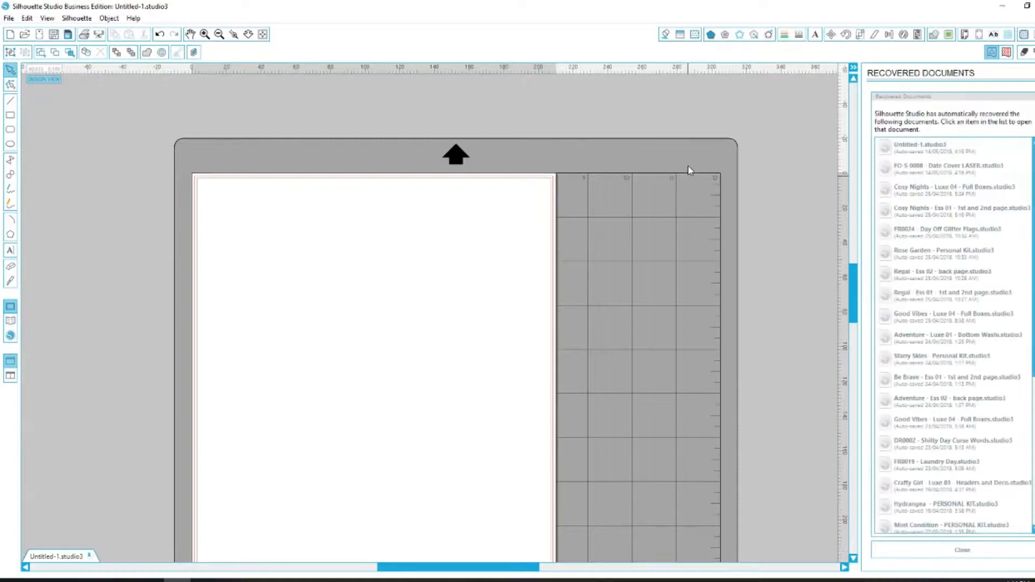
click(965, 551)
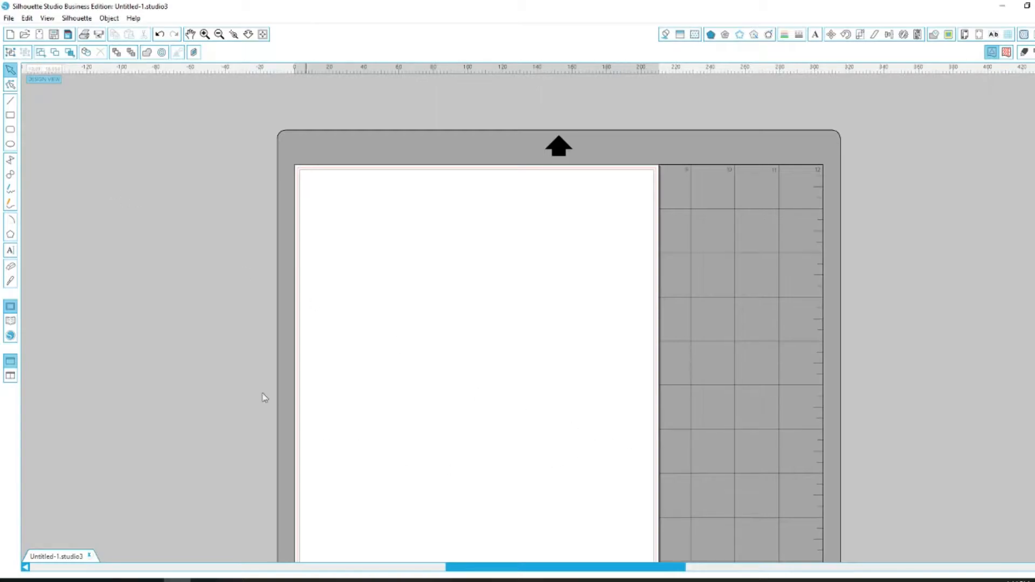
- In the design page settings, switch the cutting mat to Portrait and back to CAMEO 12 x 12 in
scroll(749, 336, down, 2)
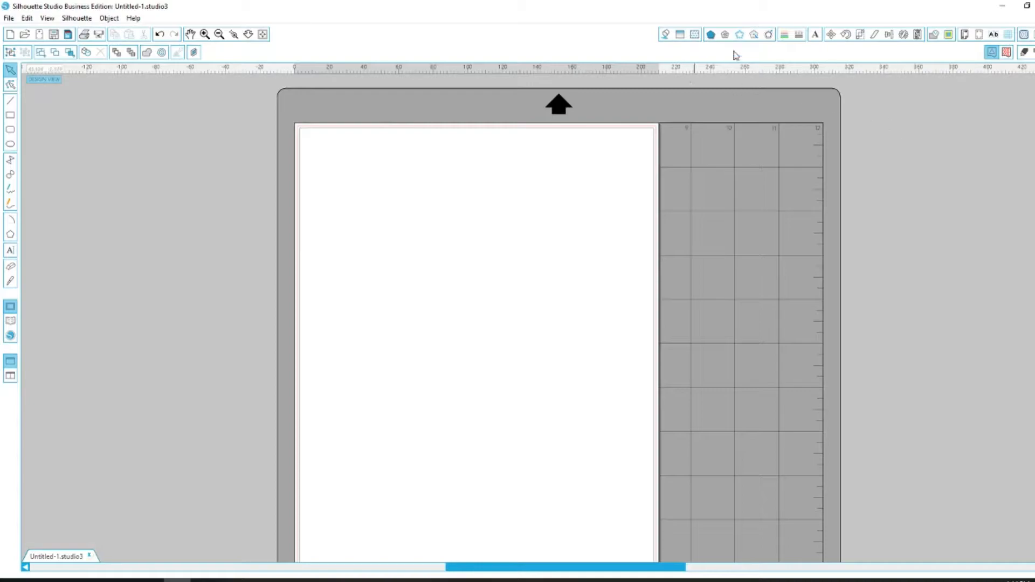
click(965, 34)
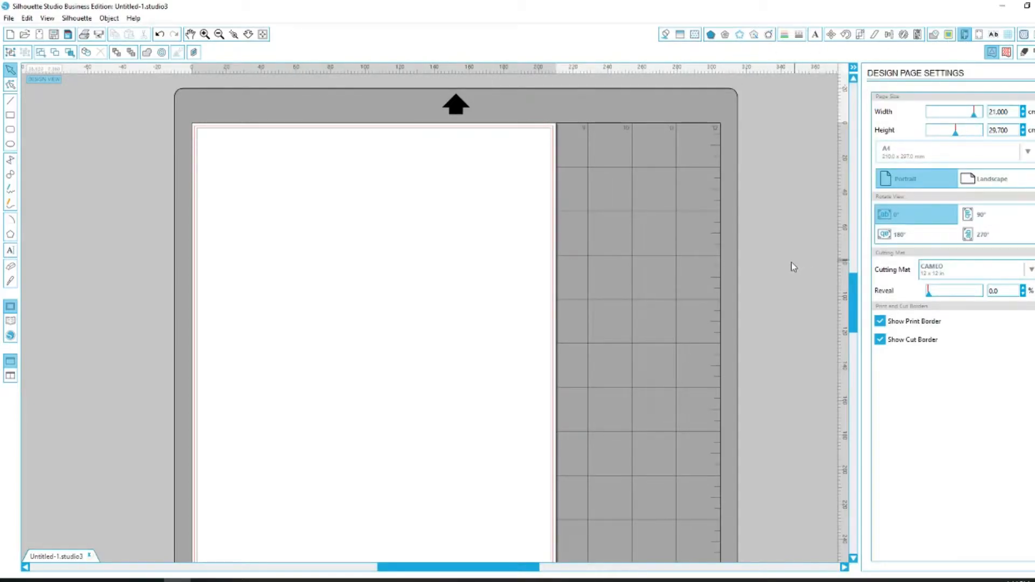
click(1031, 271)
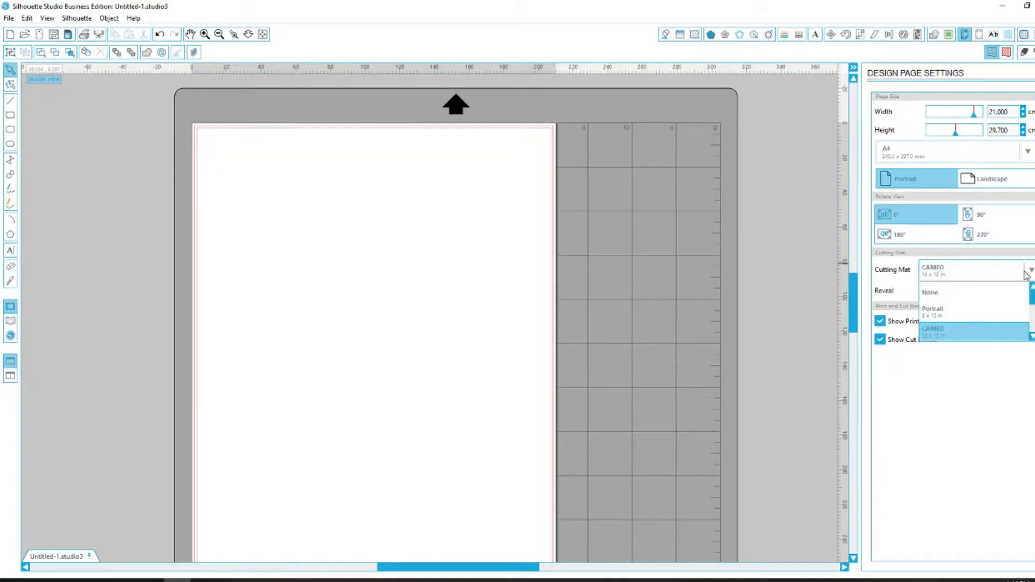
click(993, 310)
click(1030, 271)
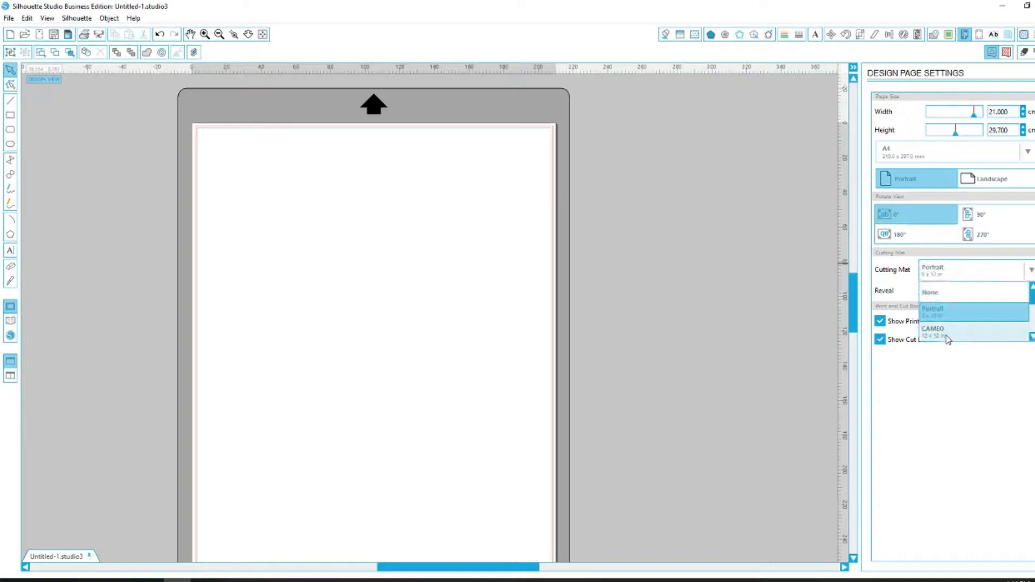
click(941, 333)
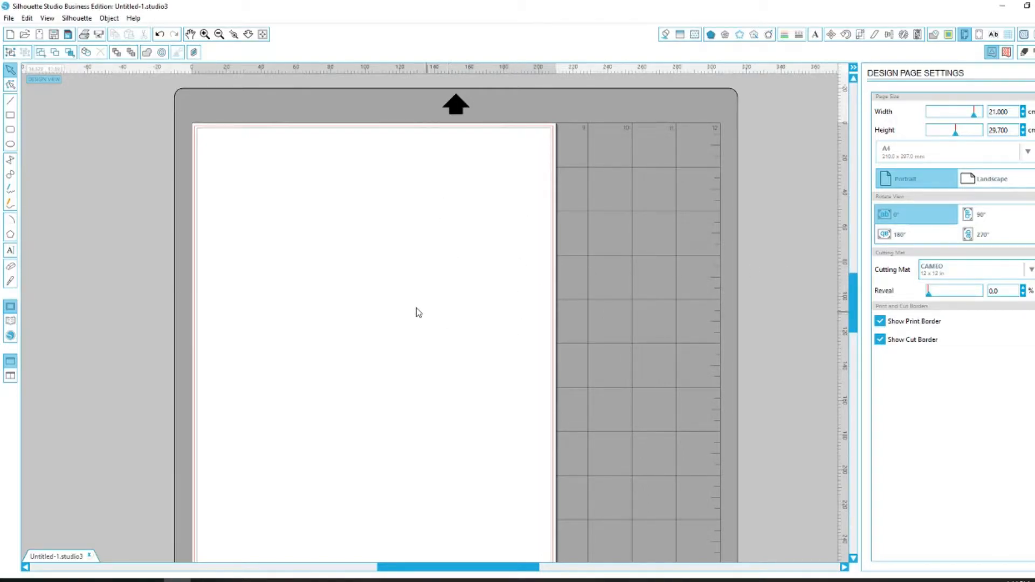
- Toggle the print border and the cut border off and back on
click(880, 322)
click(880, 321)
click(880, 339)
click(880, 340)
- Switch the A4 page to landscape and back to portrait, keeping the view rotation at 0°
click(988, 186)
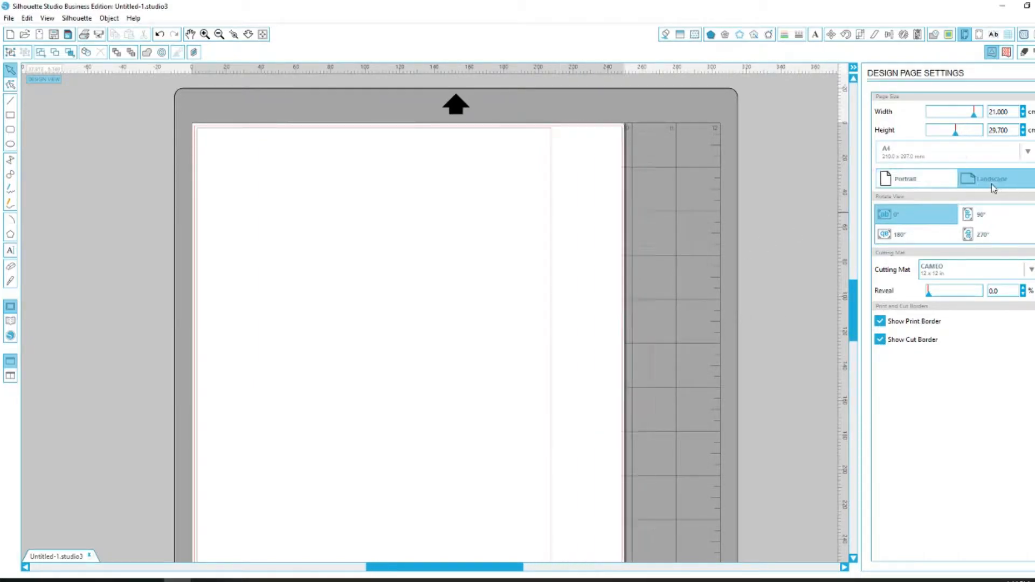
click(919, 182)
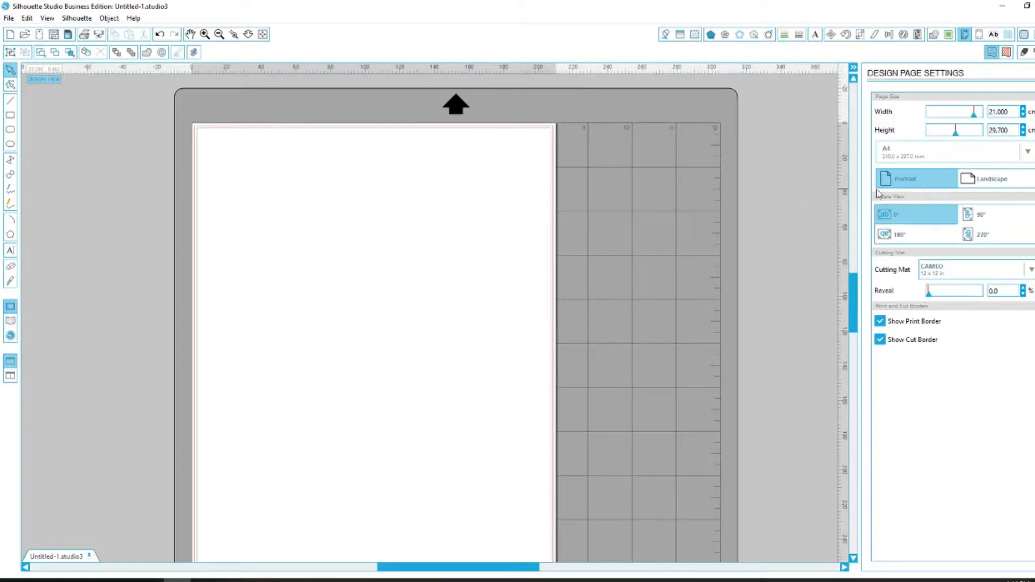
click(906, 156)
drag(1033, 182, 1034, 214)
click(905, 214)
- Show Type 1 registration marks, inspect their placement on the page, and set the registration mark style back to Off
click(978, 34)
click(993, 123)
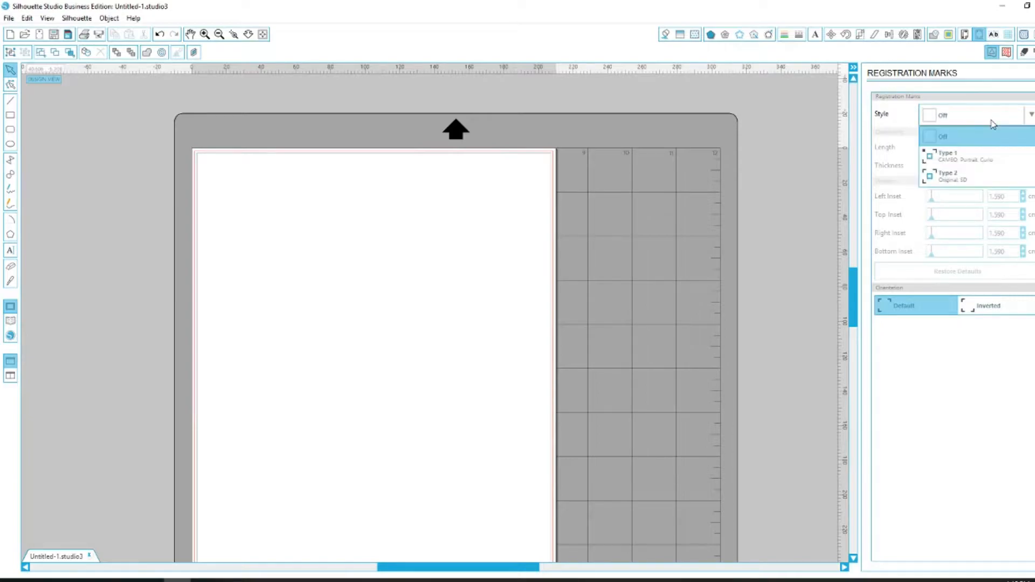
click(974, 120)
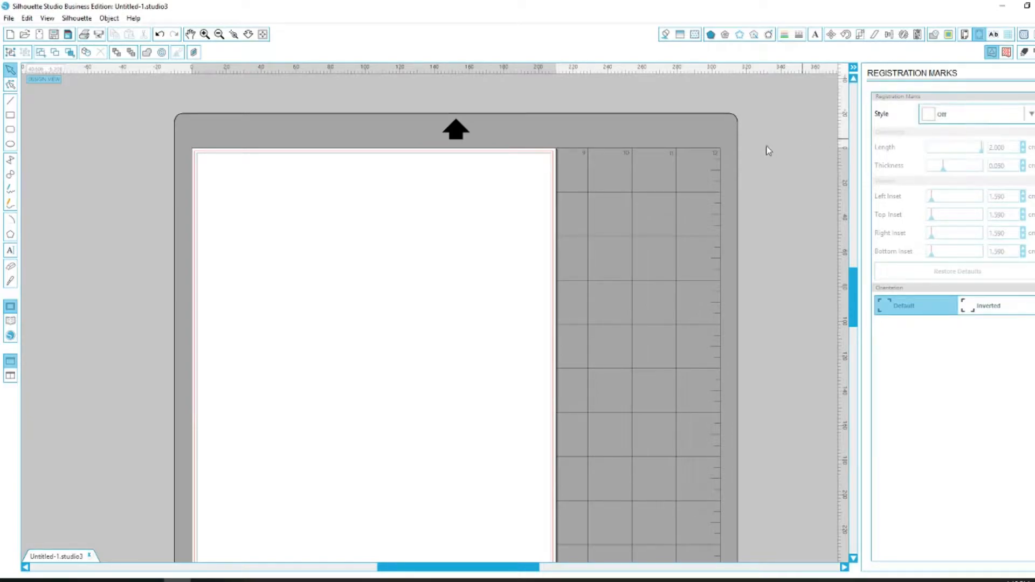
click(1022, 119)
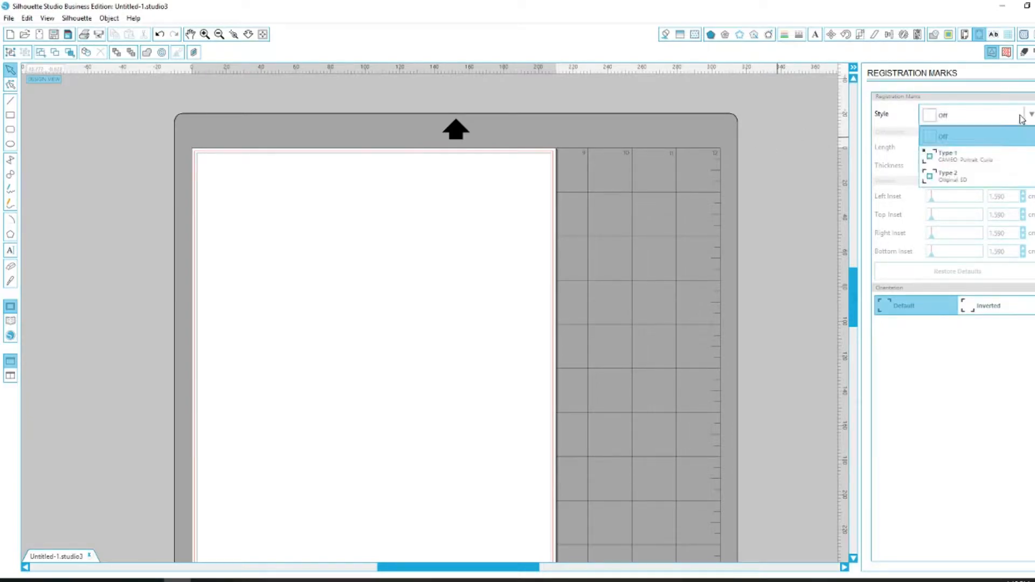
click(1007, 157)
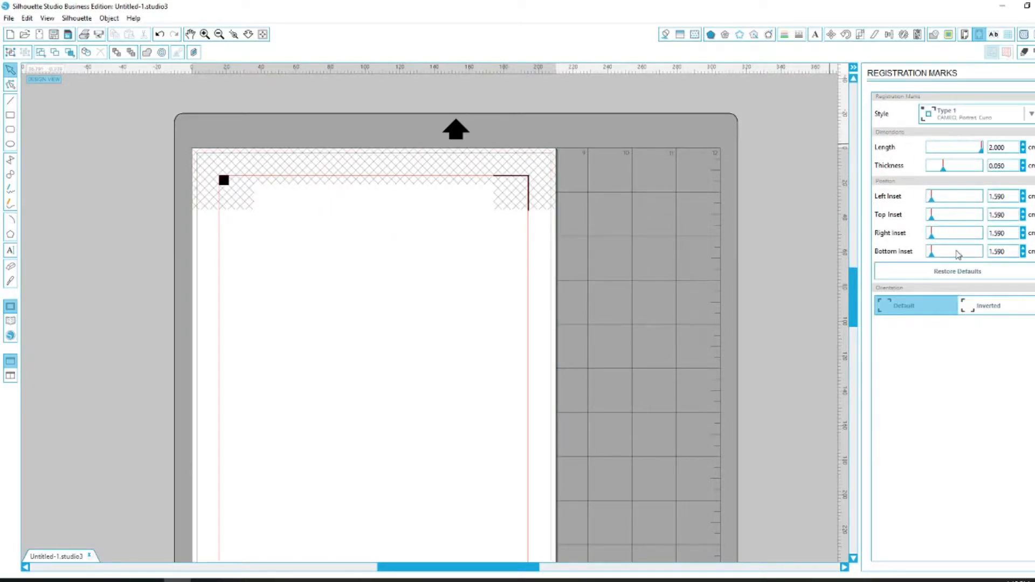
scroll(426, 310, down, 3)
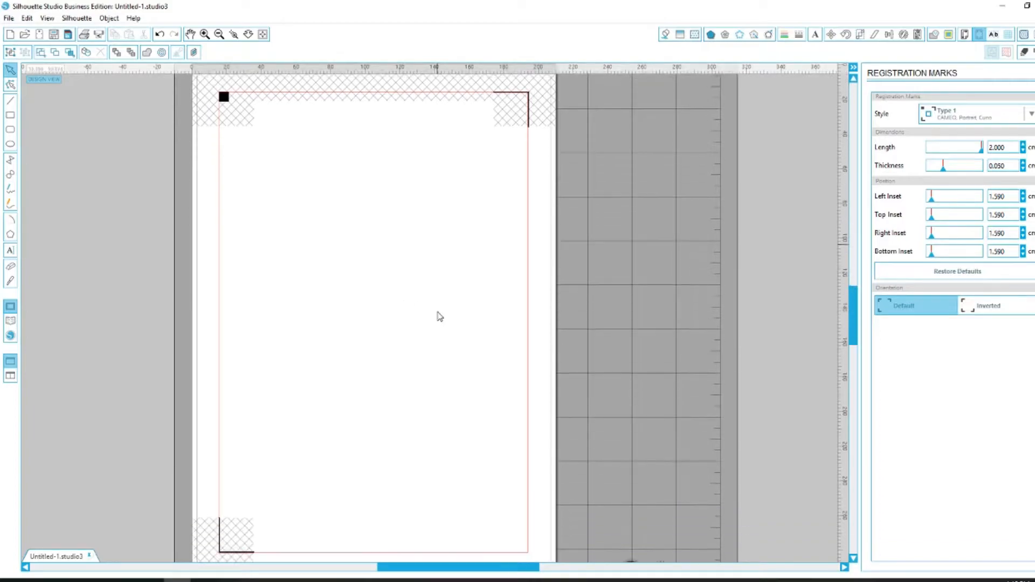
scroll(438, 346, up, 3)
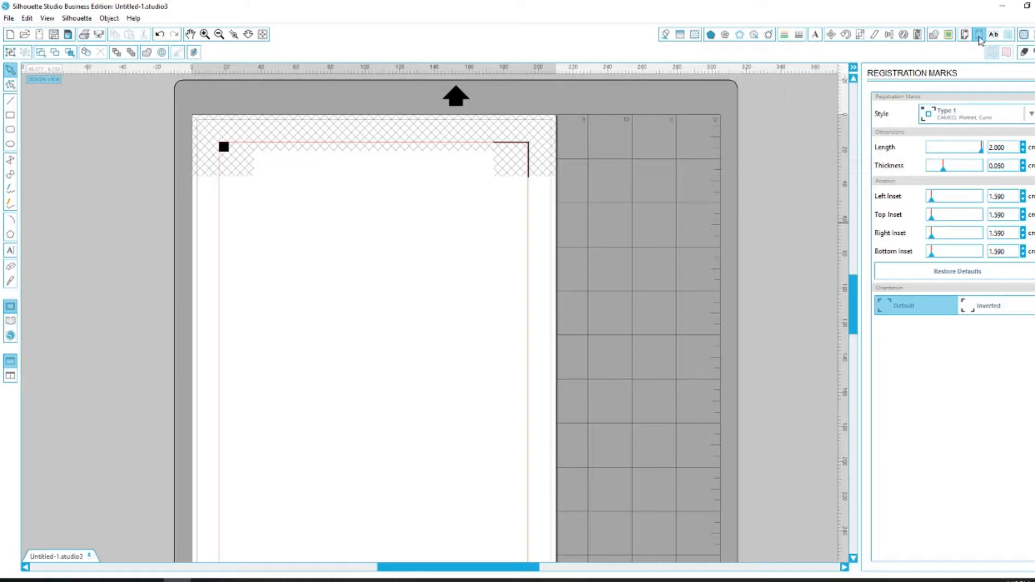
click(988, 116)
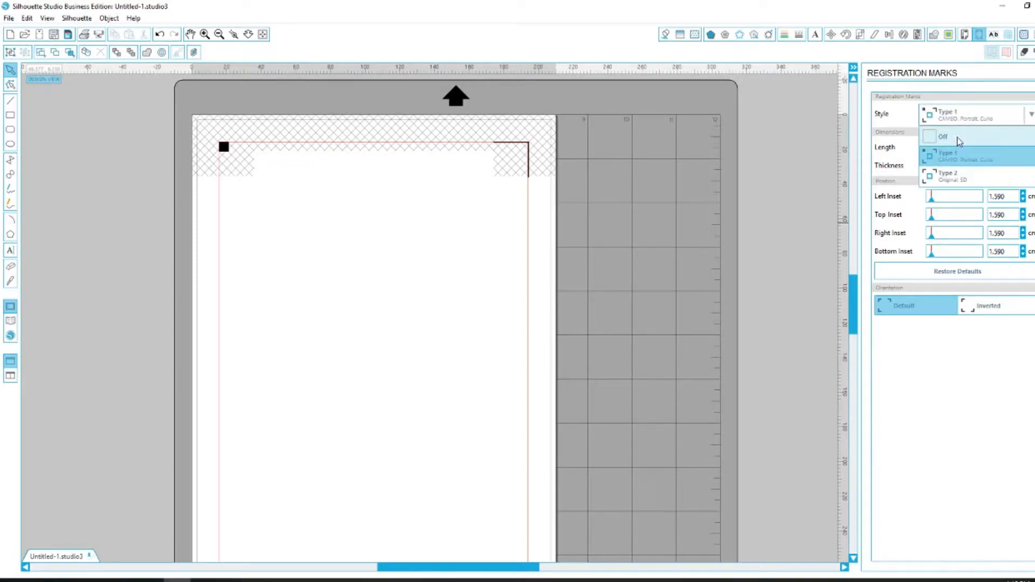
click(959, 141)
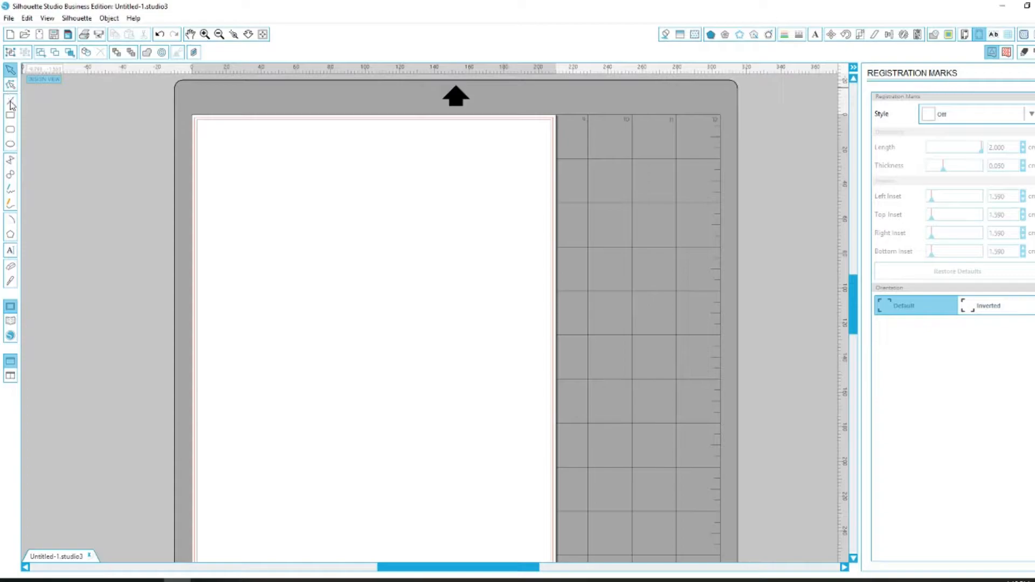
- Draw a plain rectangle and a rounded rectangle side by side in the upper part of the page
drag(230, 157, 303, 212)
click(14, 129)
drag(317, 158, 414, 239)
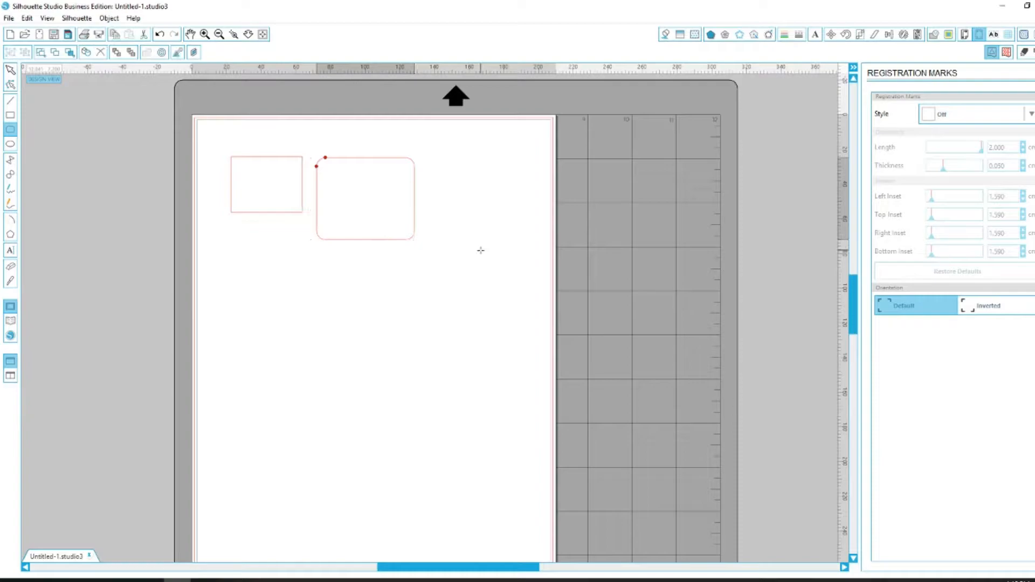
- Rotate the plain rectangle slightly and move it down toward the page's left edge
click(10, 70)
click(260, 161)
mouse_move(260, 162)
mouse_down()
mouse_move(251, 178)
mouse_move(248, 153)
mouse_move(257, 151)
mouse_up()
click(282, 167)
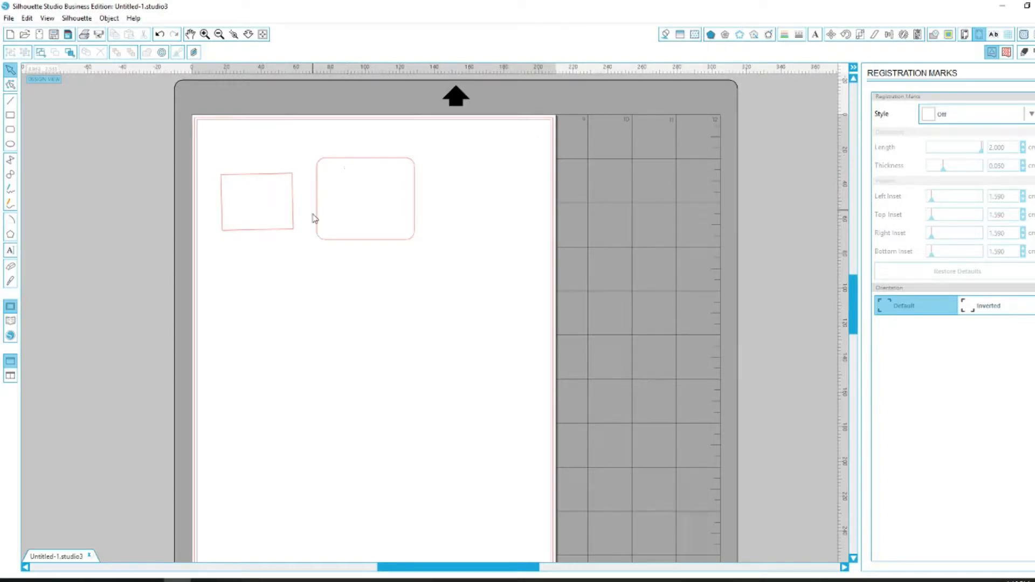
- Delete the rounded rectangle and the tilted rectangle from the page
click(357, 159)
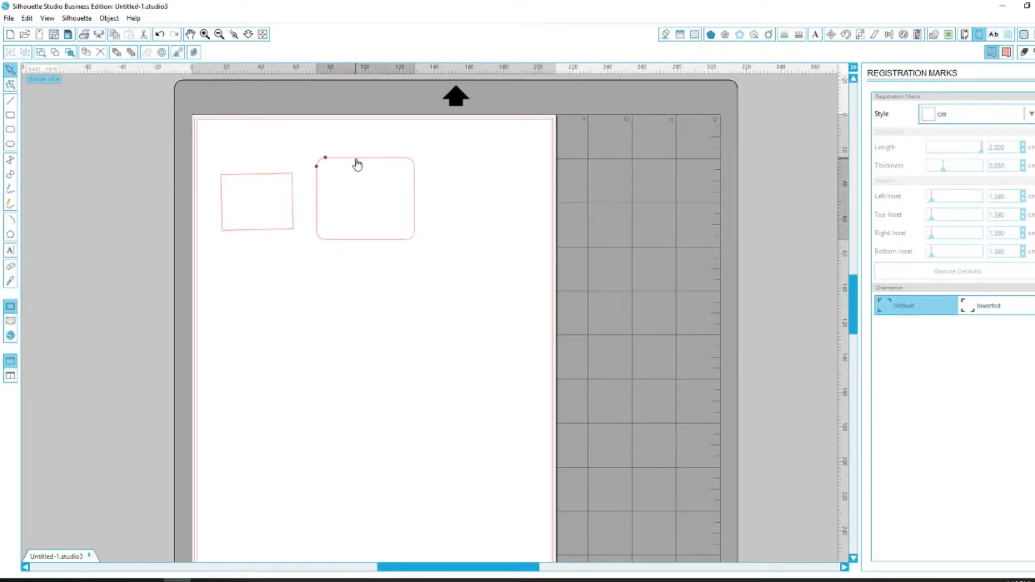
key(Delete)
click(263, 175)
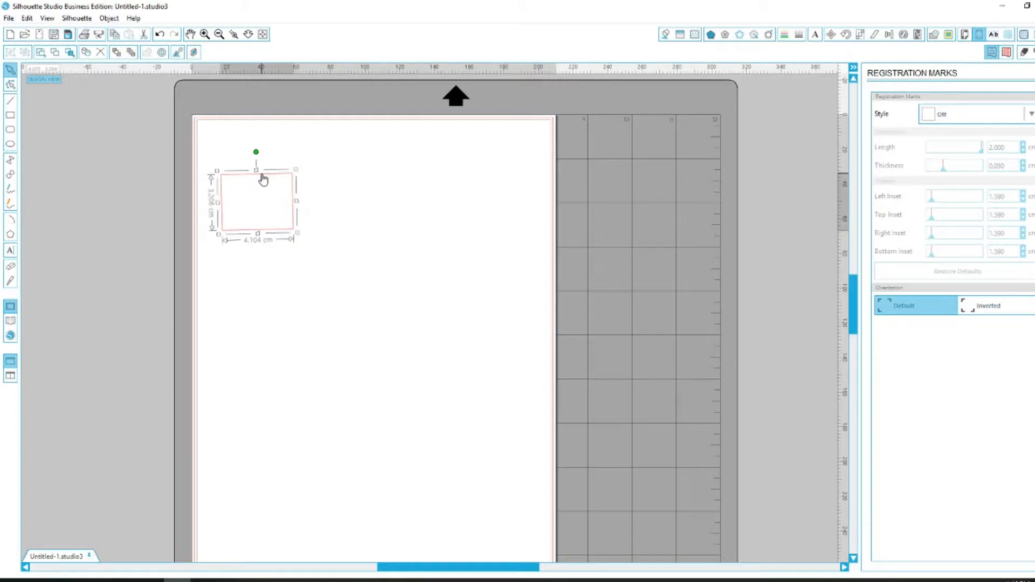
key(Delete)
- Draw a rectangle about 5.1 cm wide and 5.7 cm high in the upper-left part of the page
click(10, 115)
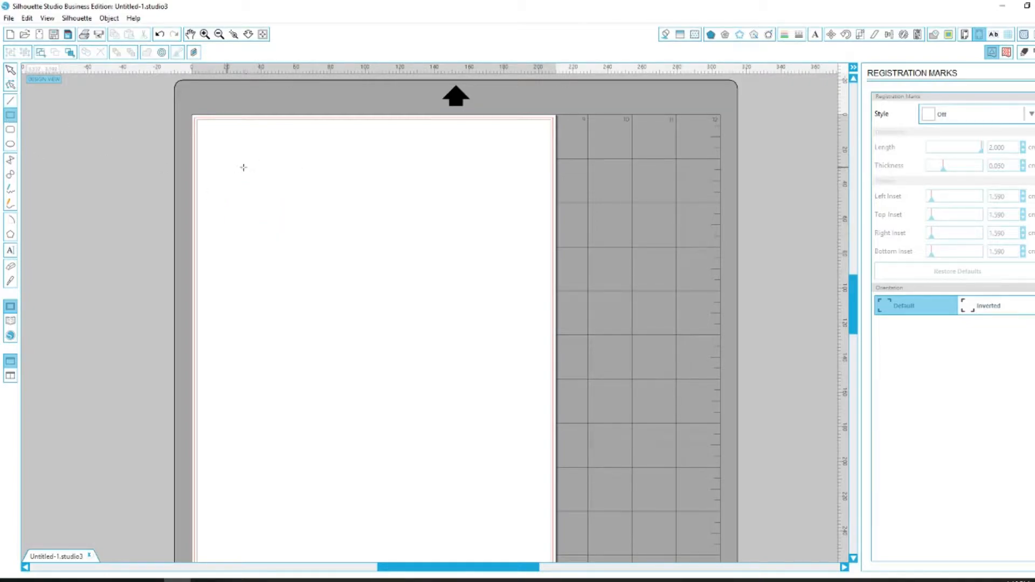
drag(257, 171, 344, 269)
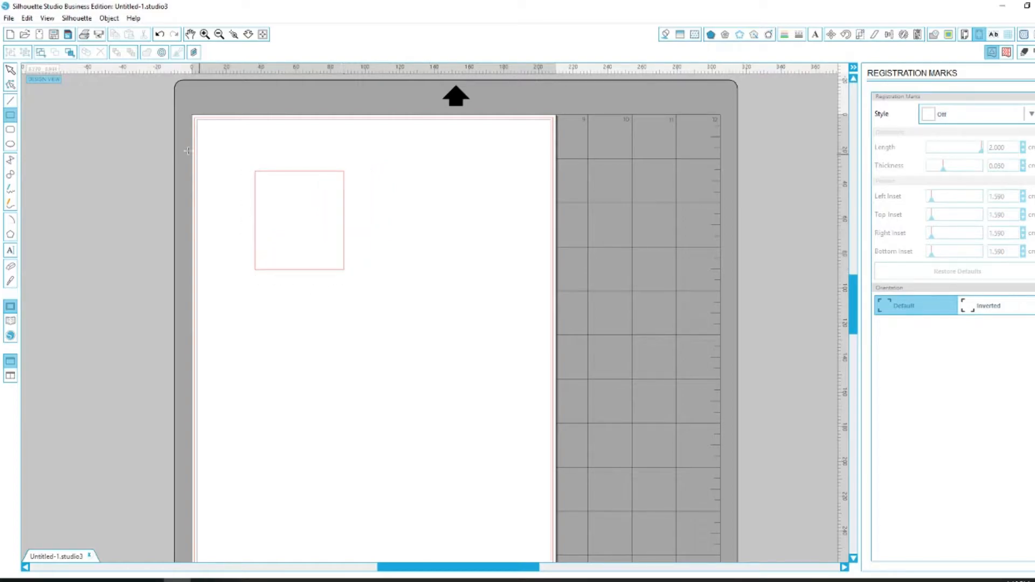
click(10, 71)
click(302, 177)
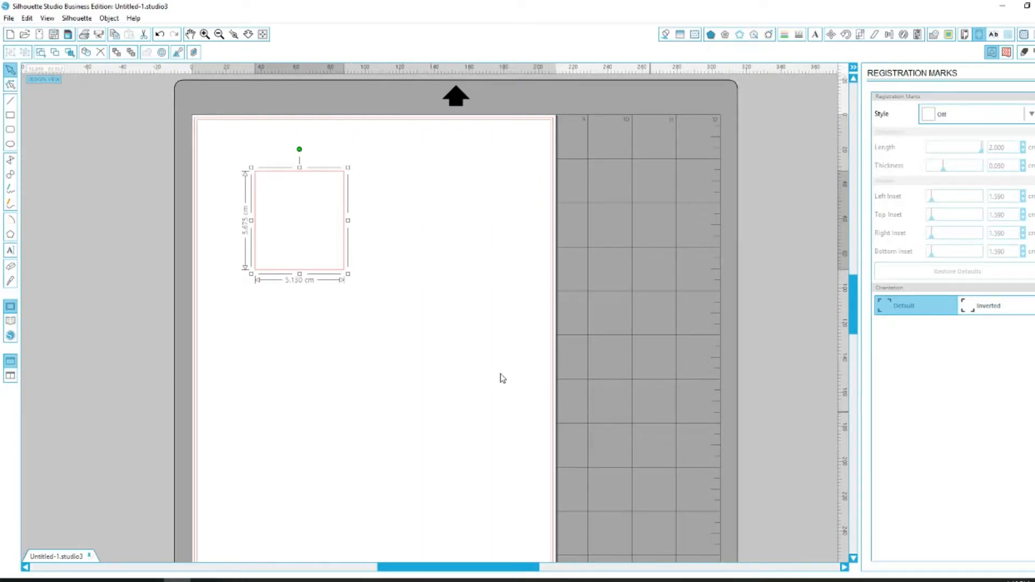
click(375, 246)
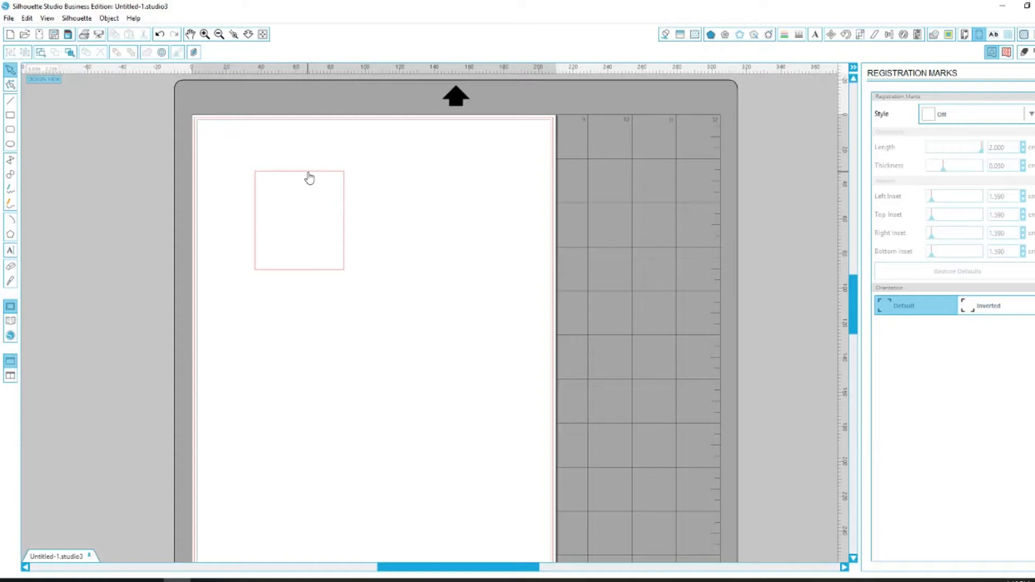
- Stretch the rectangle freehand by its corner and side handles to about 5.4 cm wide and 6.1 cm high
click(309, 178)
drag(347, 167, 349, 165)
drag(348, 221, 352, 221)
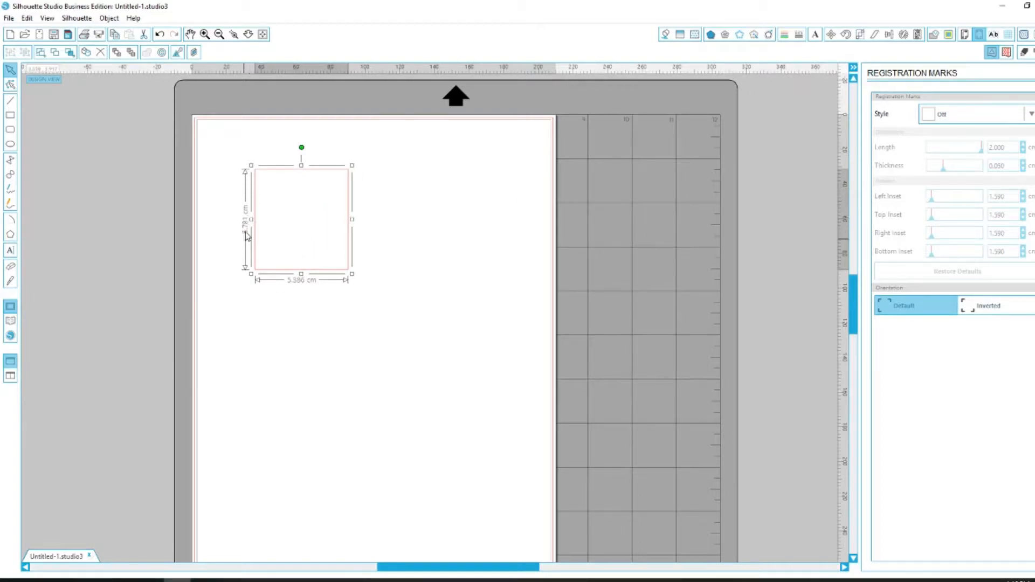
mouse_move(301, 273)
mouse_down()
mouse_move(301, 264)
mouse_move(301, 279)
mouse_up()
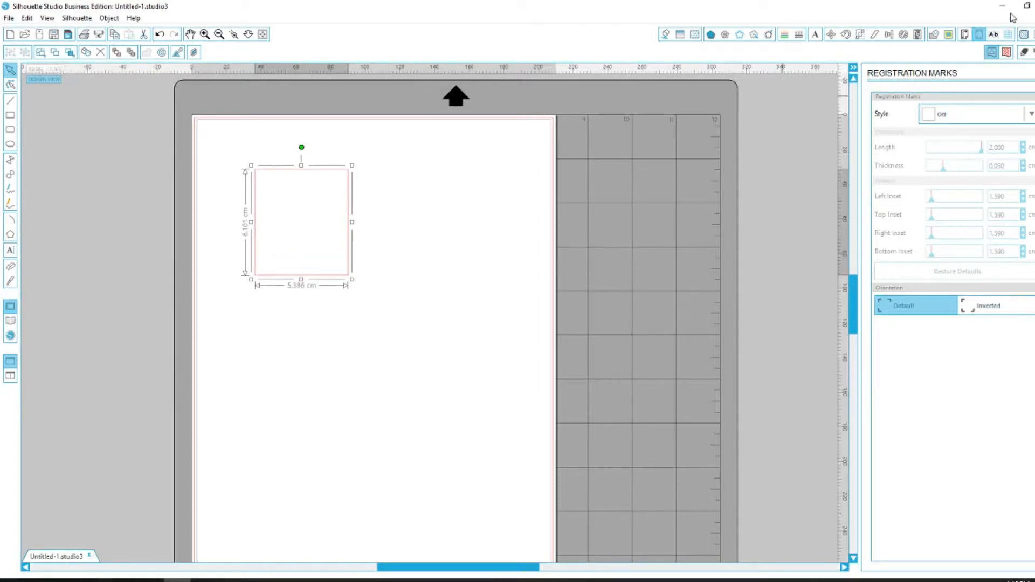
- Bring up the Scale settings and have the rectangle selected for exact resizing
click(861, 35)
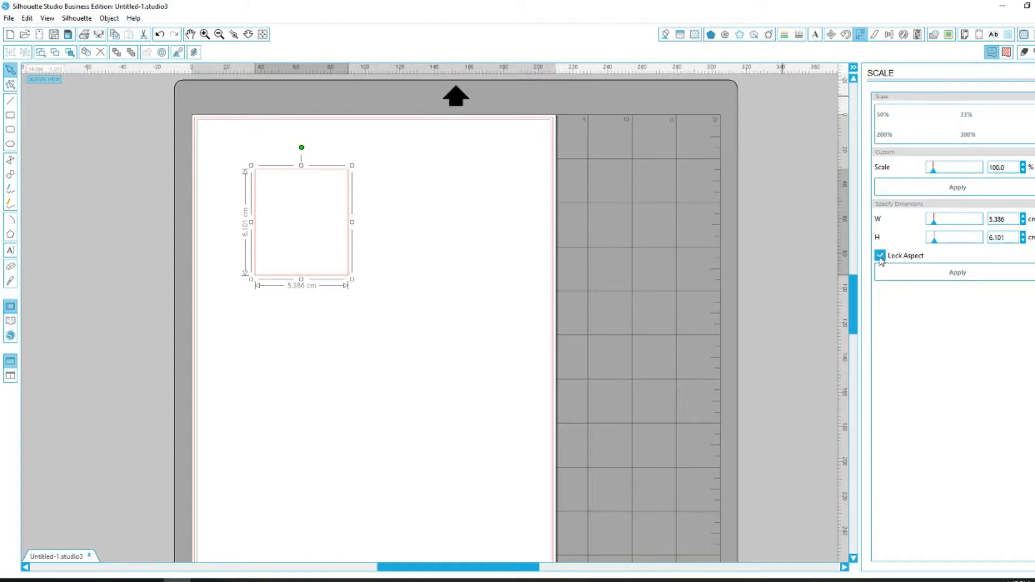
click(629, 228)
scroll(527, 233, left, 2)
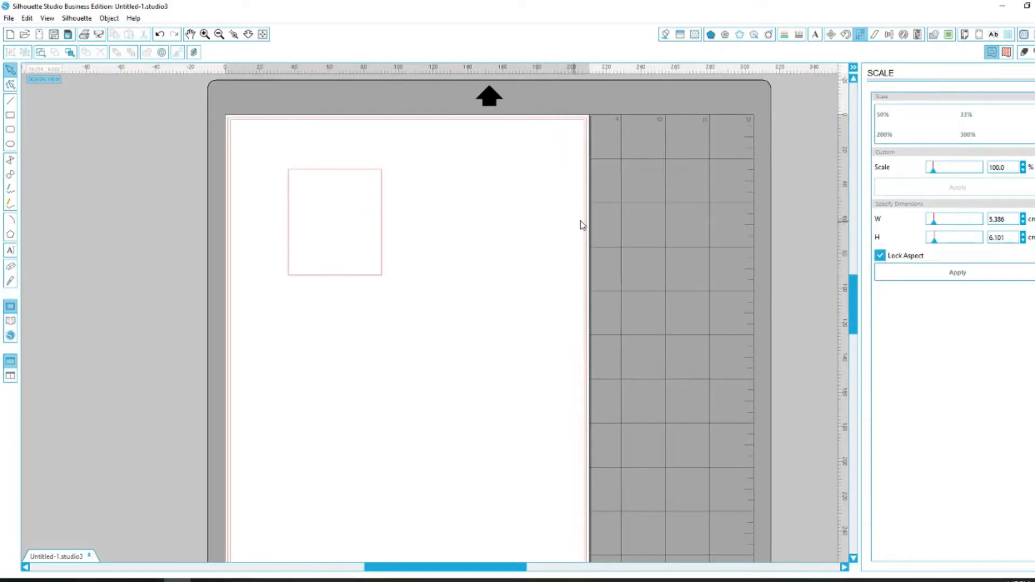
scroll(551, 201, up, 1)
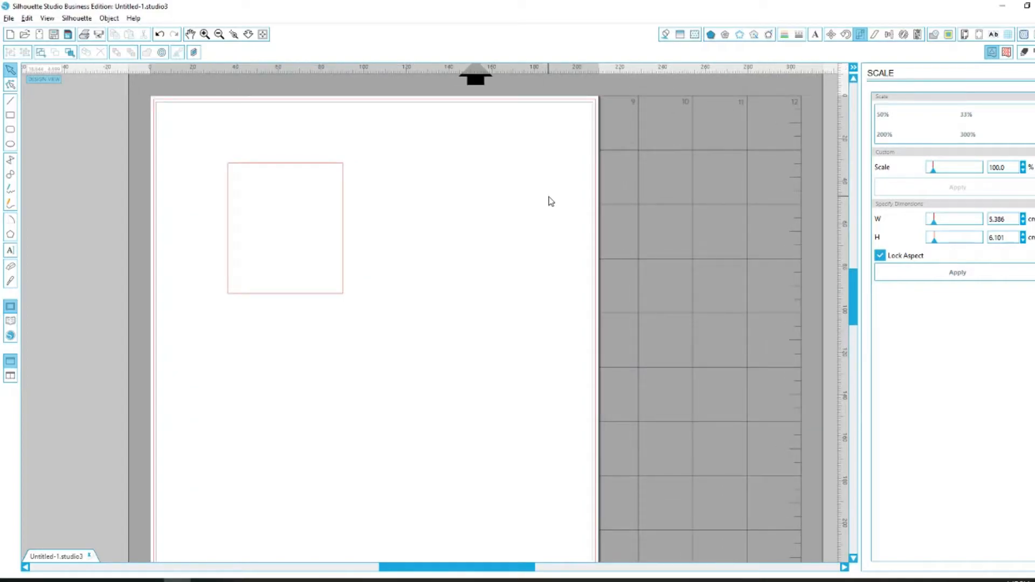
scroll(688, 248, up, 2)
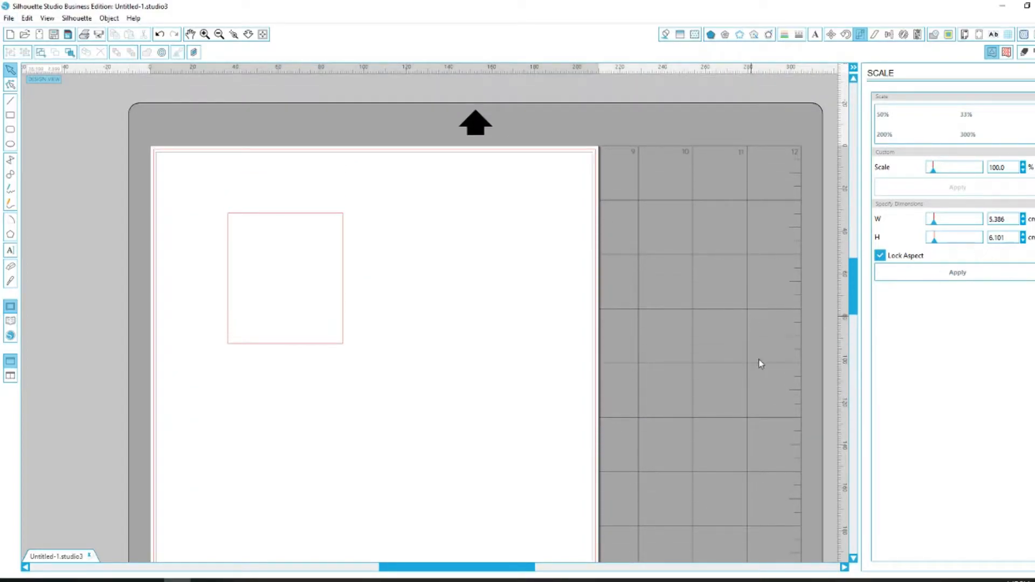
scroll(496, 571, right, 2)
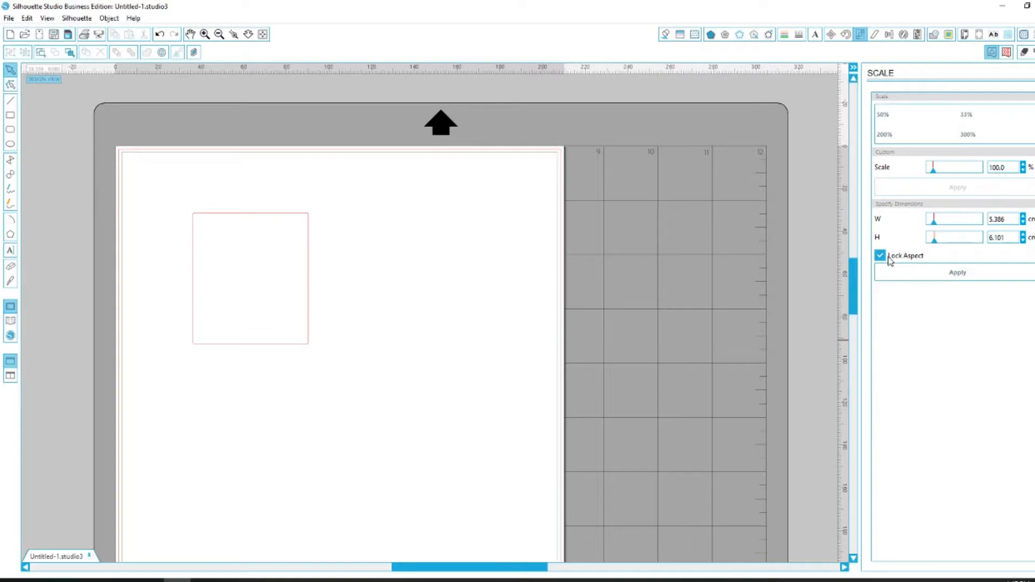
click(308, 232)
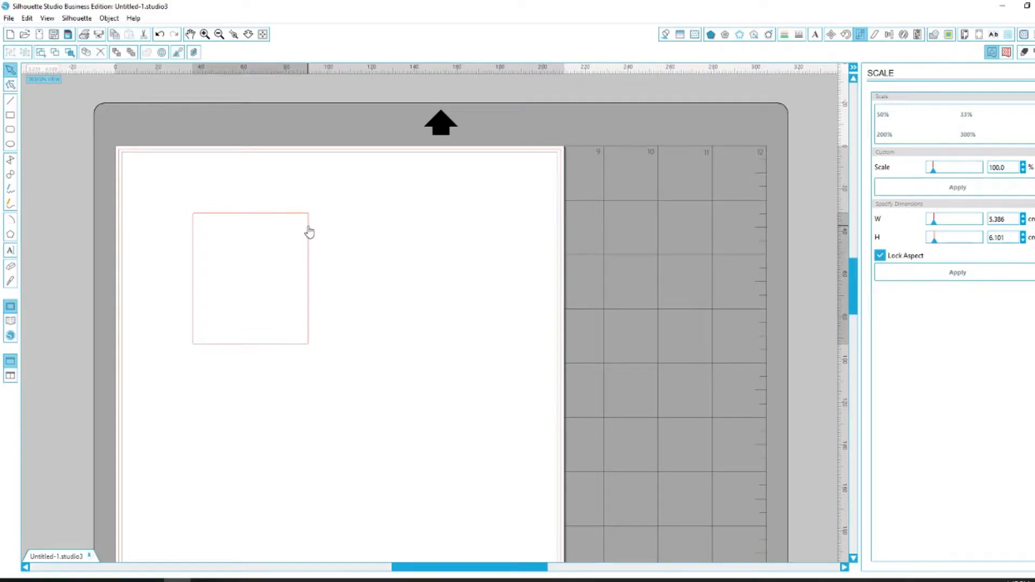
click(350, 230)
drag(479, 273, 238, 194)
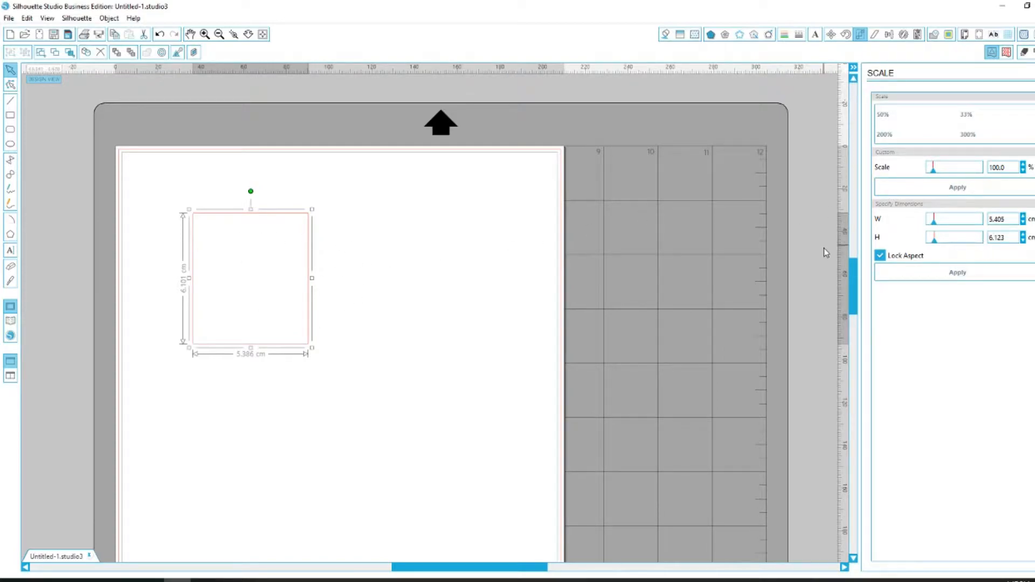
- Unlock the aspect ratio and resize the rectangle to 3.8 cm wide and 4.8 cm high
click(880, 256)
drag(1010, 218, 917, 212)
text(3.)
key(Tab)
text(4)
key(Tab)
key(Tab)
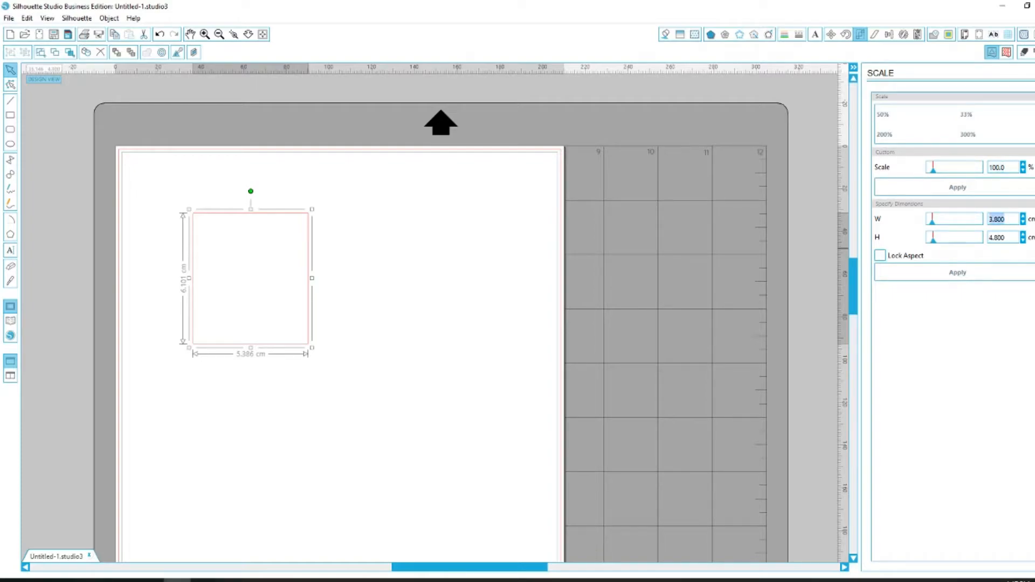
click(962, 360)
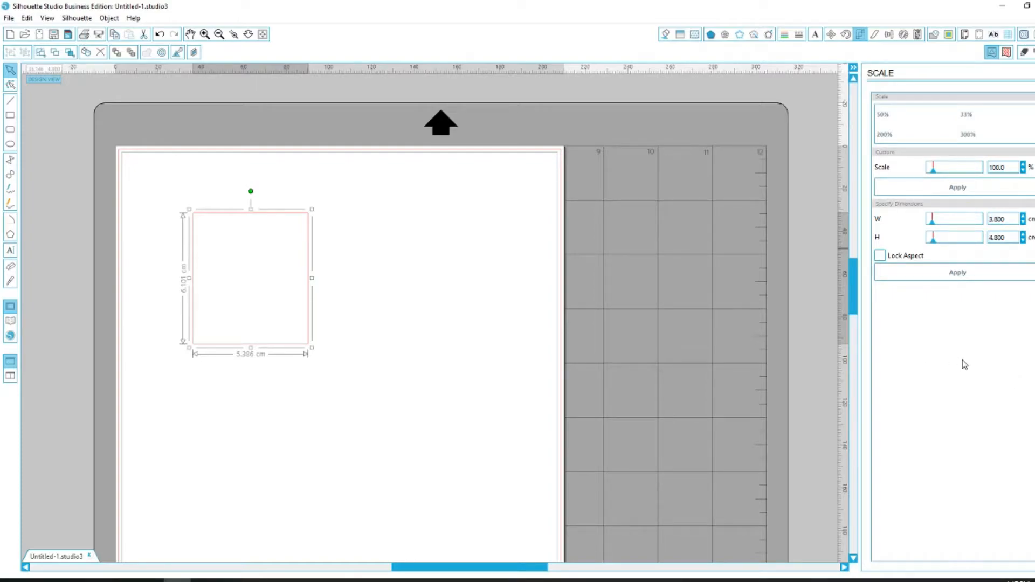
click(948, 274)
- Move the 3.8 x 4.8 cm rectangle close to the page's upper-left corner and leave it selected
click(297, 223)
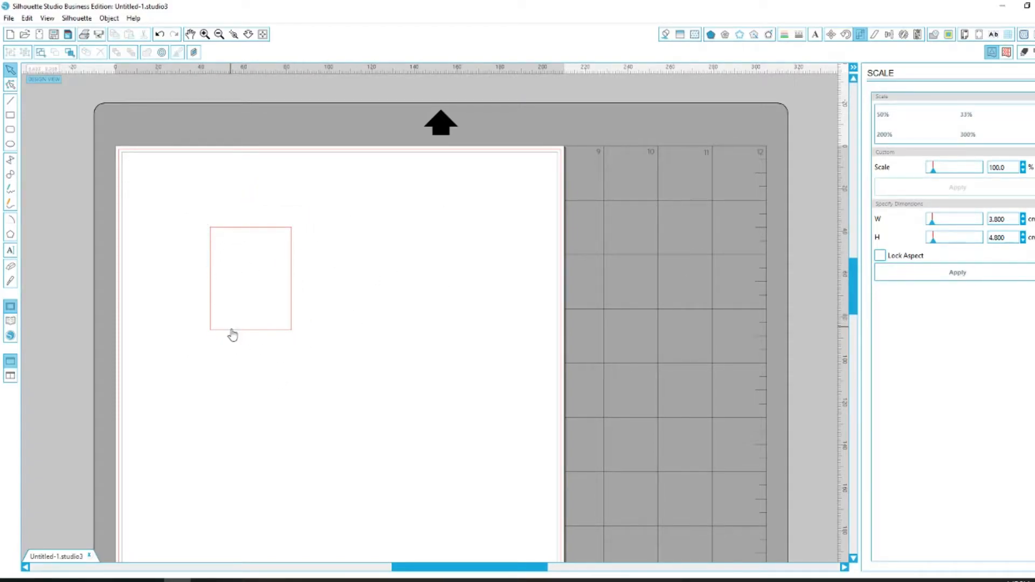
mouse_move(268, 331)
mouse_down()
mouse_move(303, 348)
mouse_move(279, 344)
mouse_up()
click(288, 329)
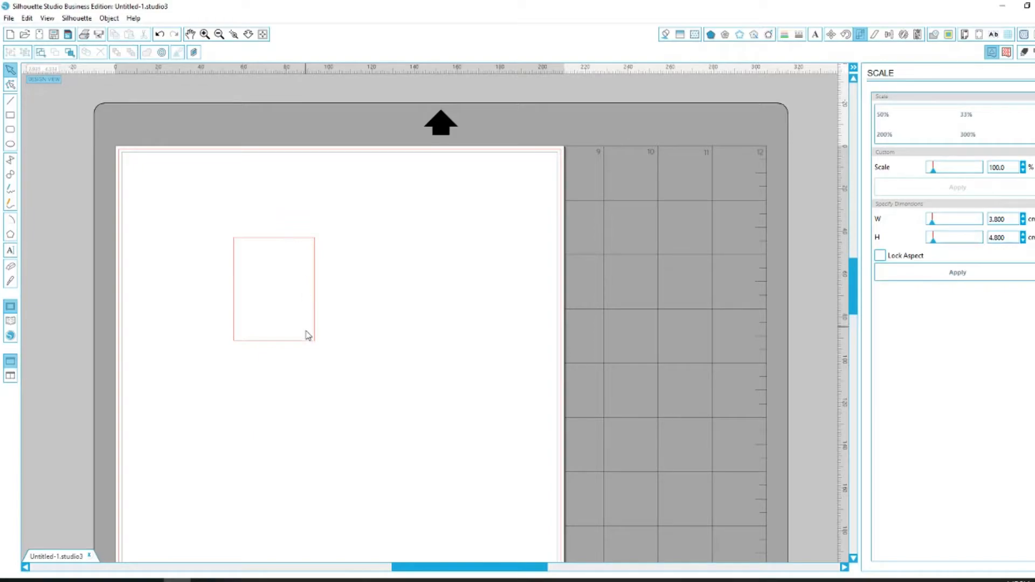
drag(310, 346, 234, 293)
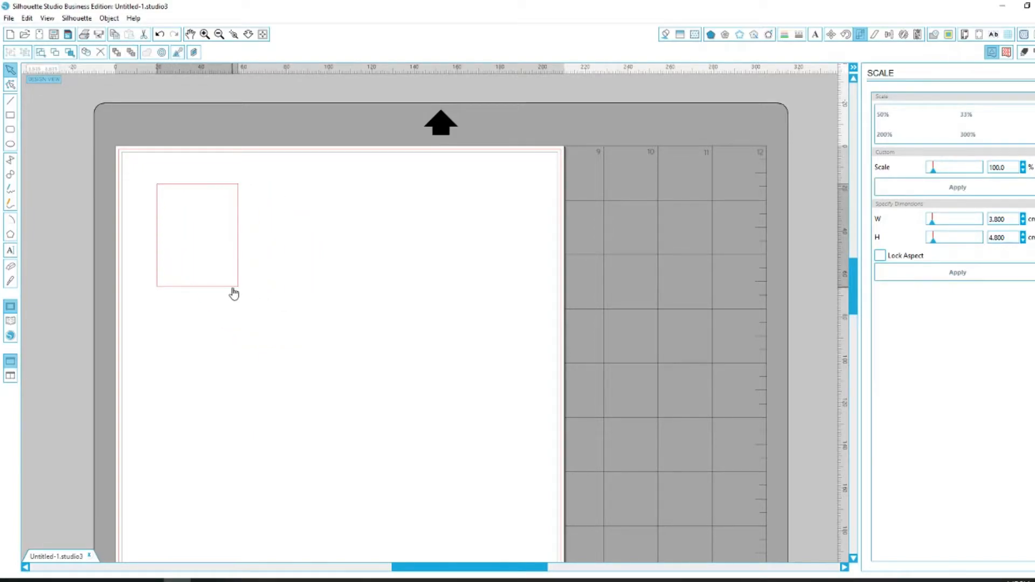
click(232, 290)
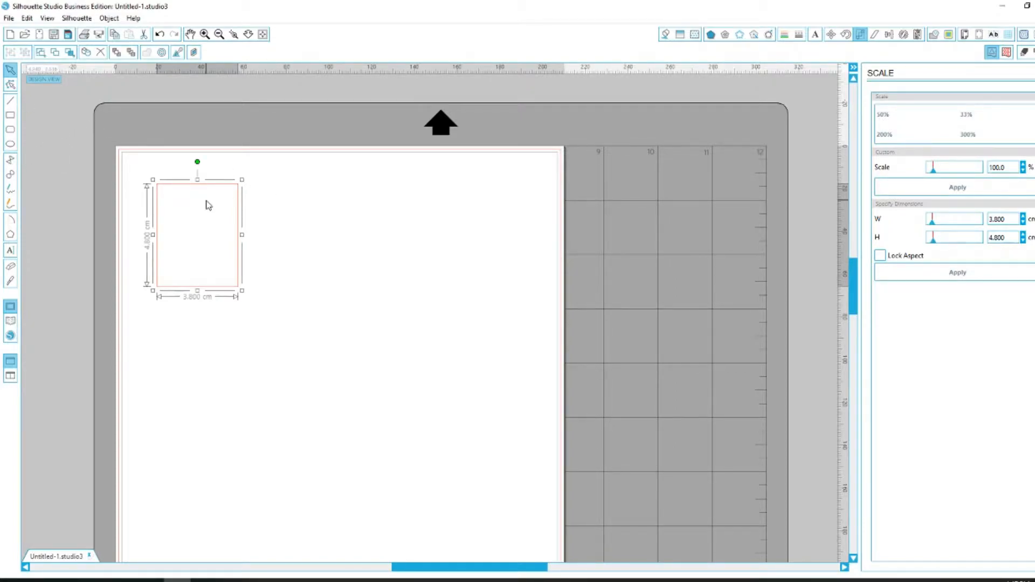
drag(206, 213, 206, 226)
click(297, 269)
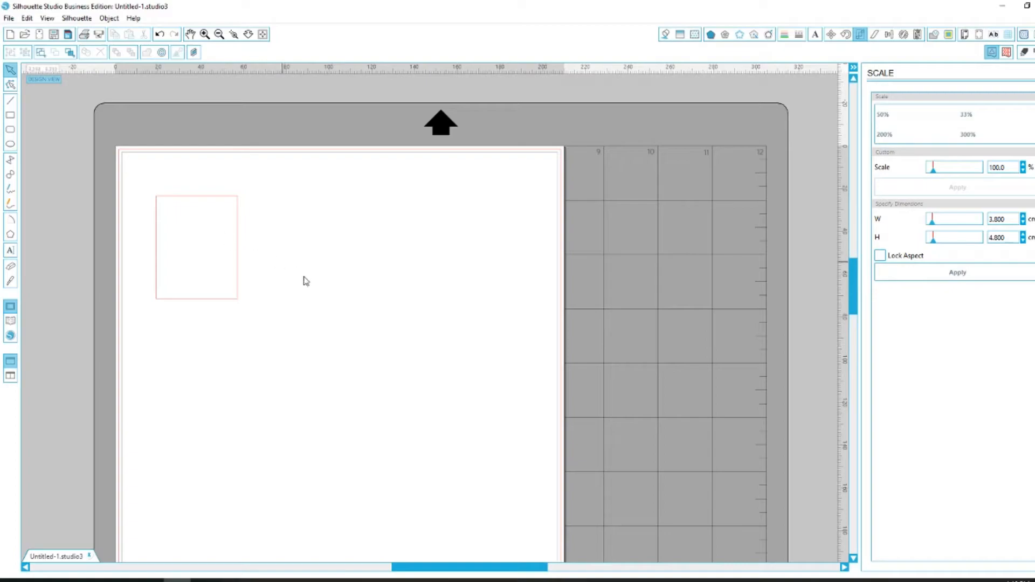
drag(310, 289, 182, 210)
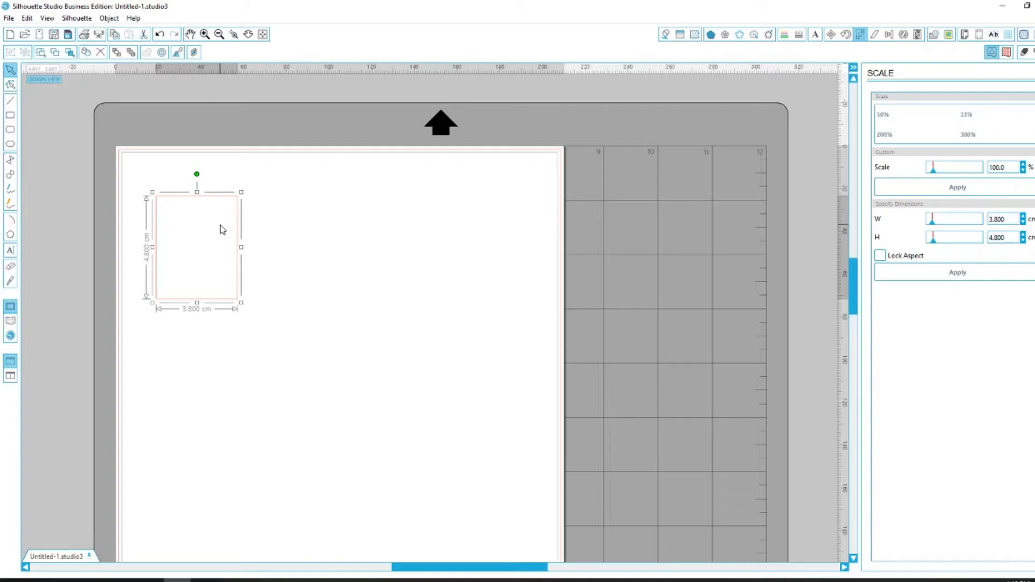
- Select IMG_3048 in the EXAMP. PHOTOS folder and show the fill pattern and then the fill color options for the rectangle
click(123, 580)
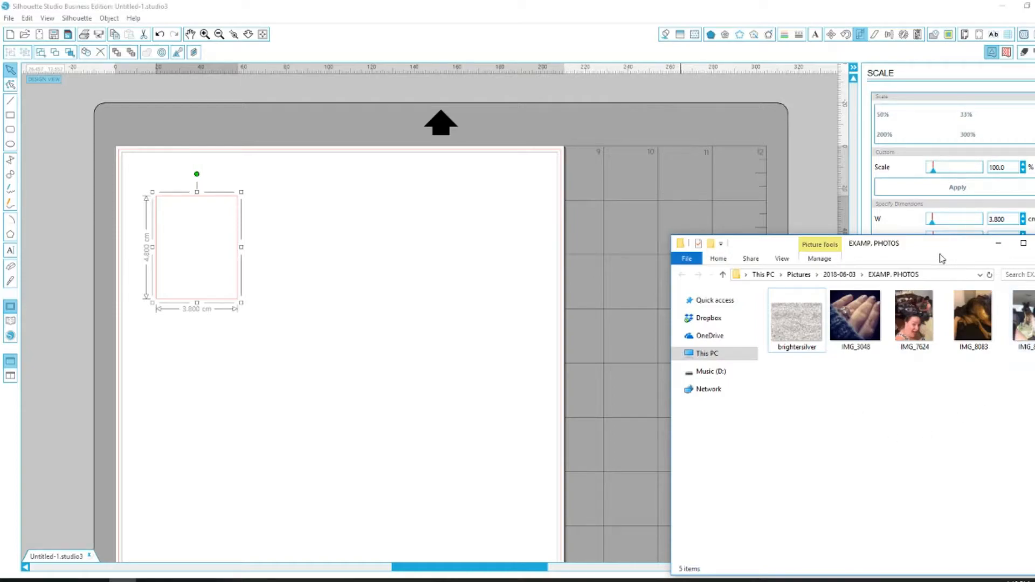
click(848, 320)
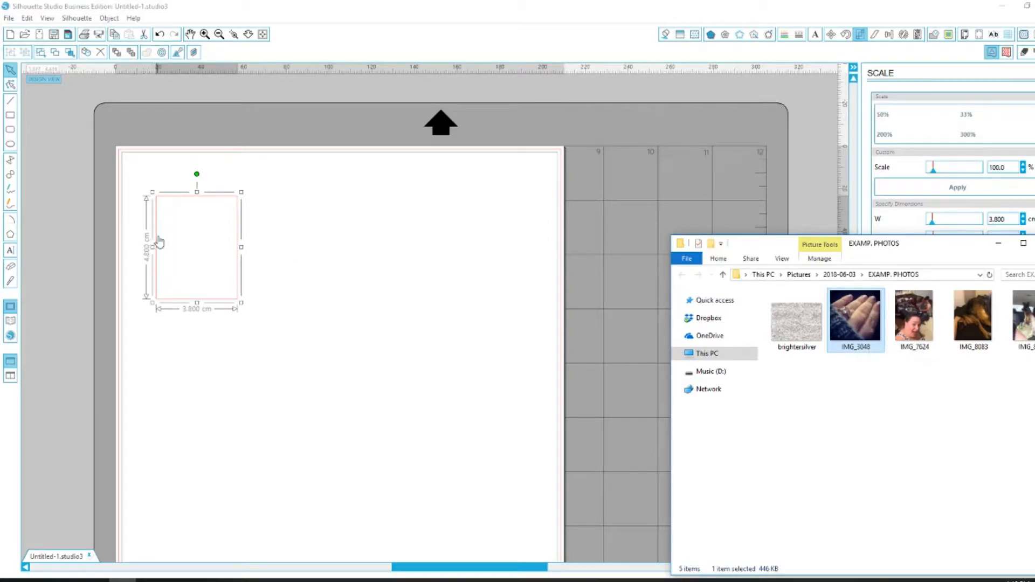
click(694, 34)
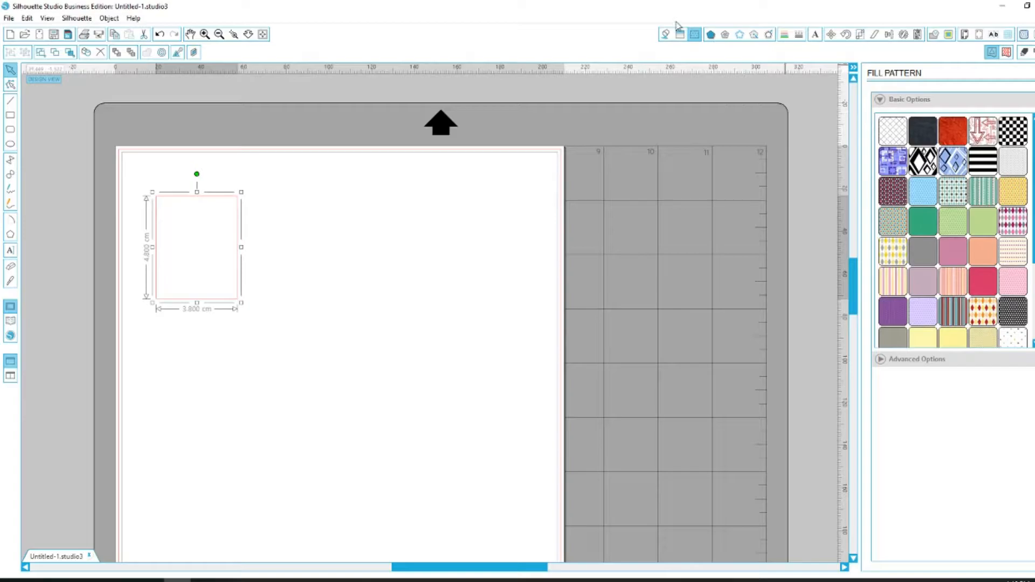
click(666, 35)
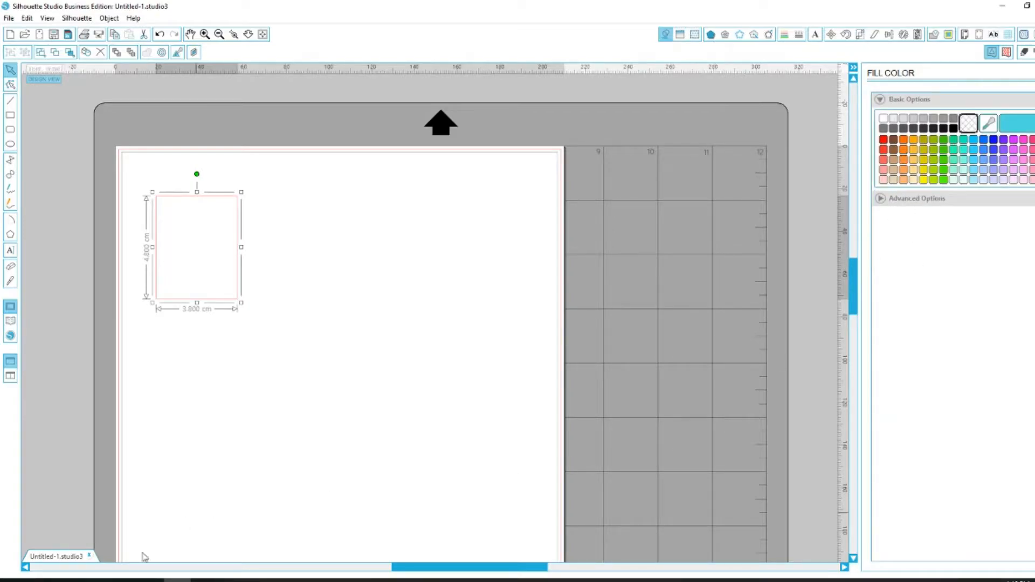
- Fill the rectangle with the photo IMG_3048 from the EXAMP. PHOTOS folder
click(123, 581)
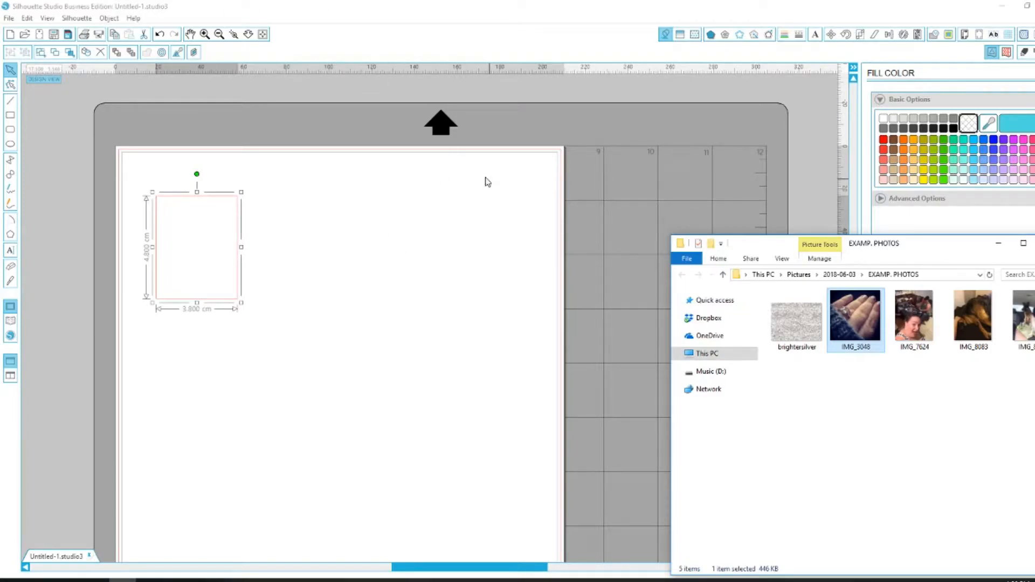
drag(852, 318, 199, 210)
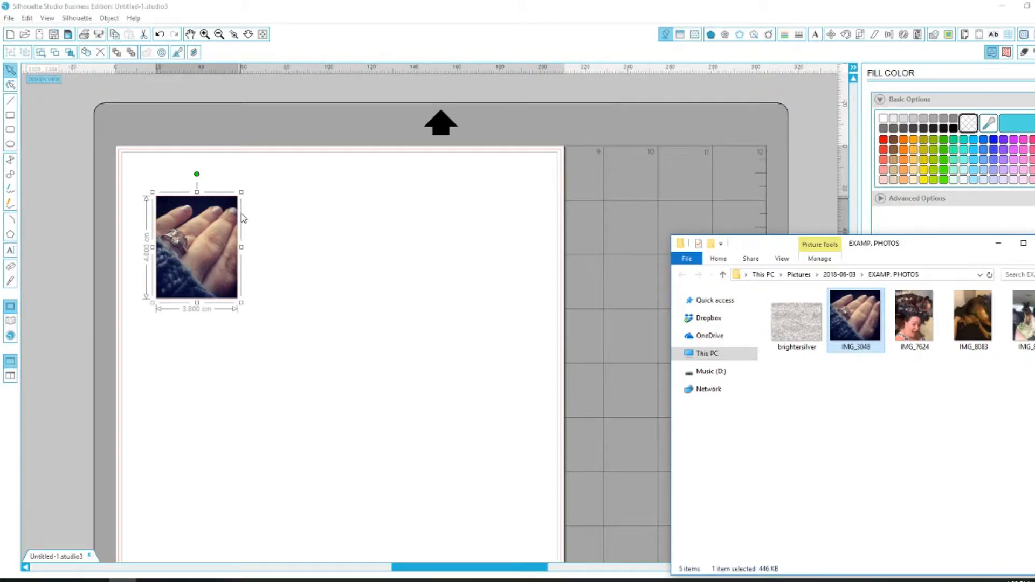
click(308, 351)
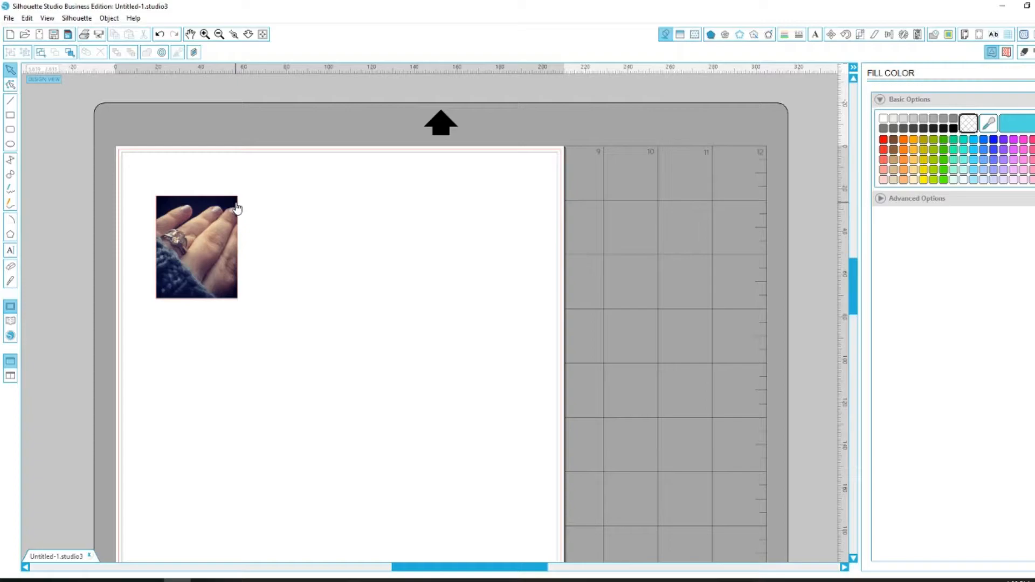
- Examine the photo-filled rectangle's outline up close along its right edge and select the shape
scroll(205, 272, up, 2)
scroll(205, 272, up, 5)
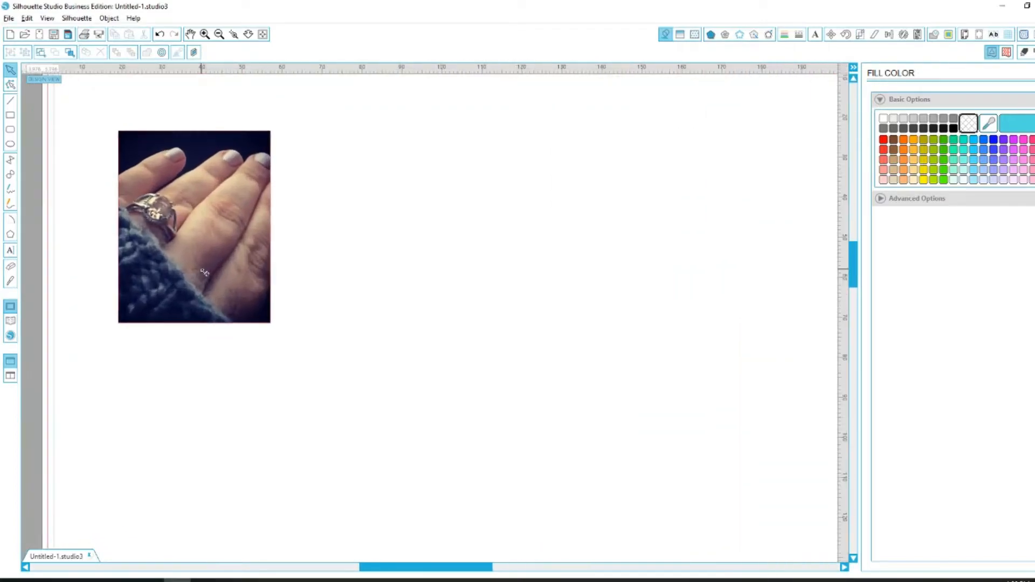
scroll(206, 272, up, 1)
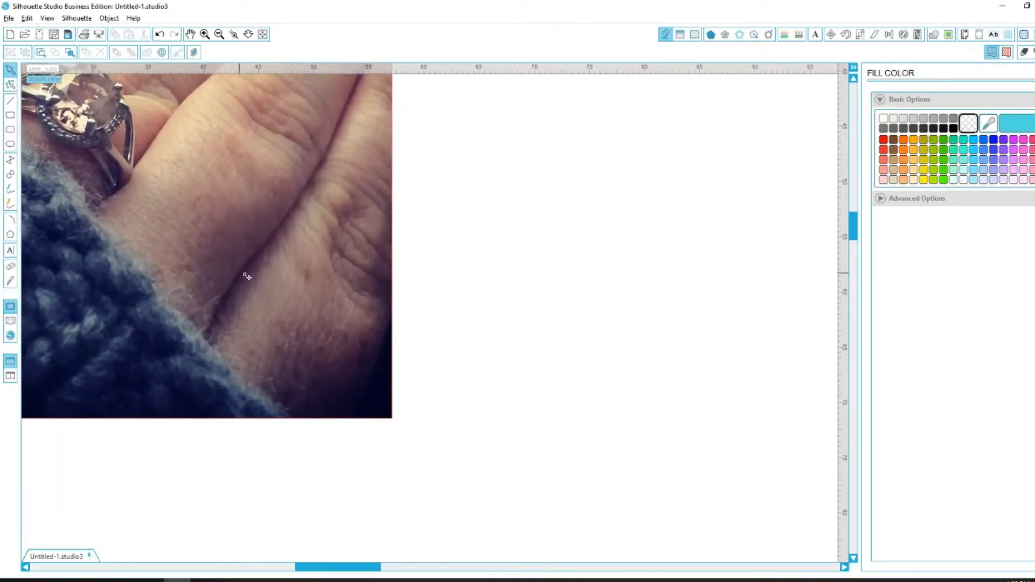
click(396, 262)
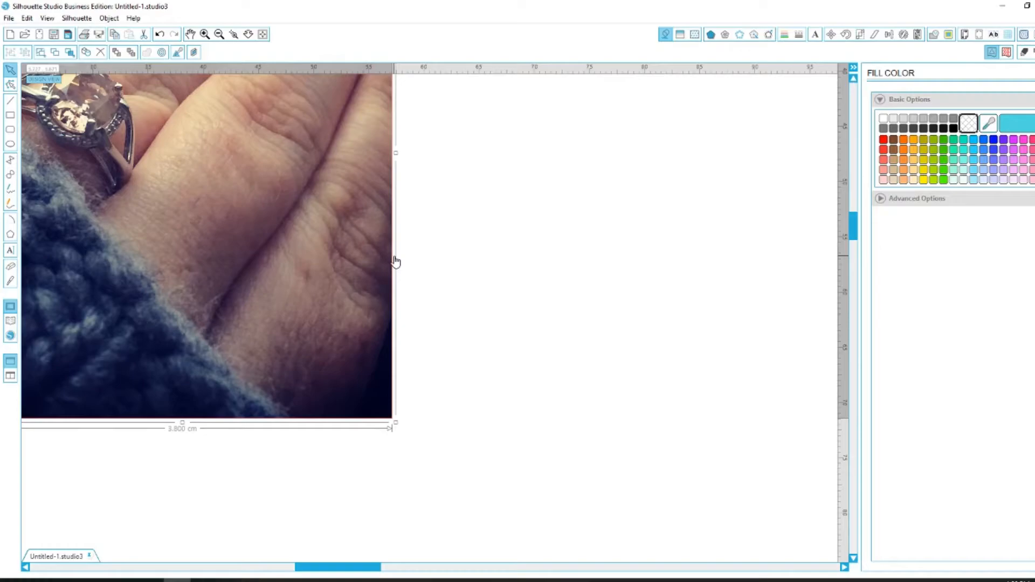
- Show the line color and line style options for the photo-filled rectangle, deselect it and return to a wider view
click(784, 35)
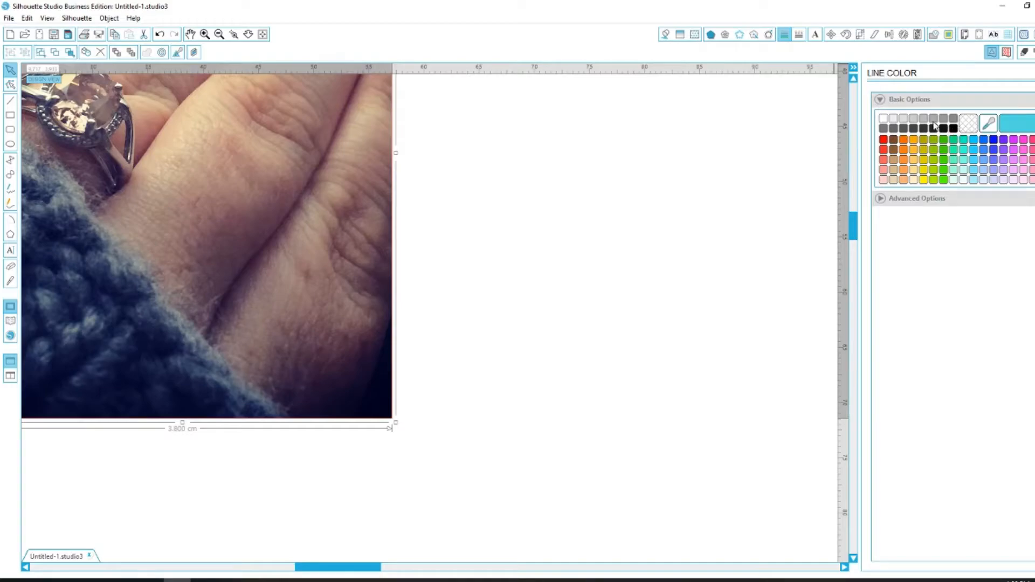
click(799, 37)
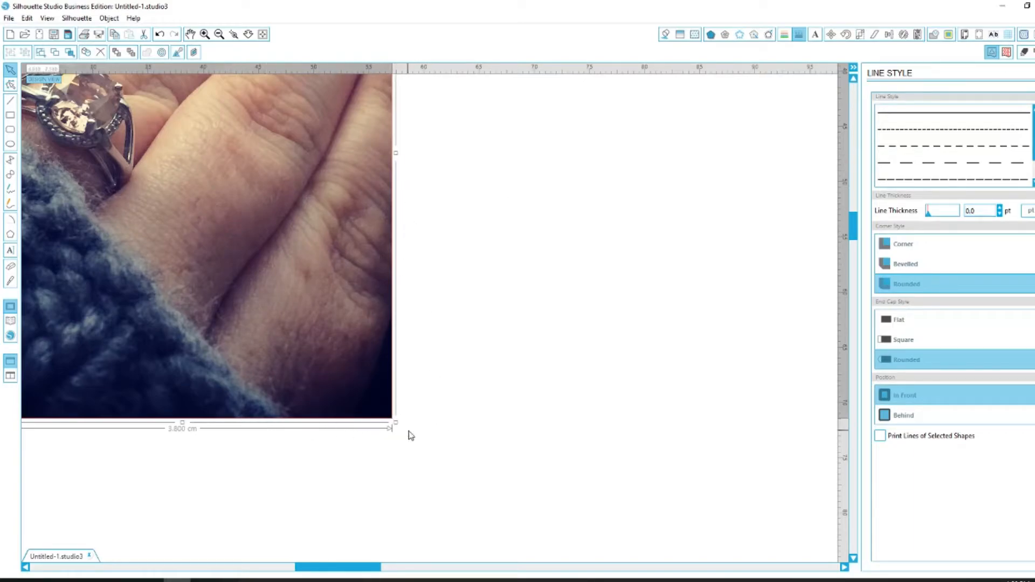
click(443, 379)
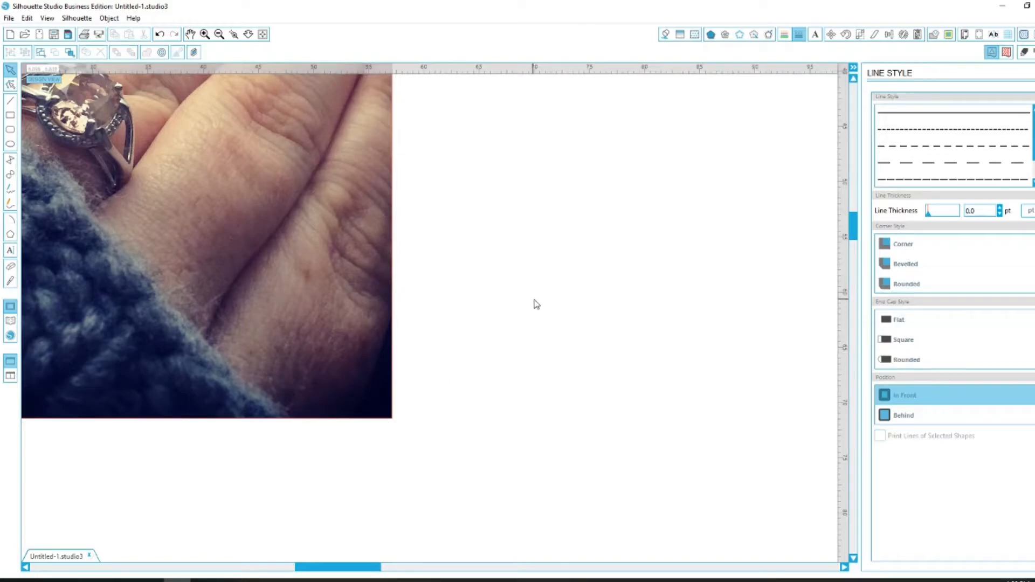
scroll(533, 305, down, 2)
scroll(532, 305, down, 4)
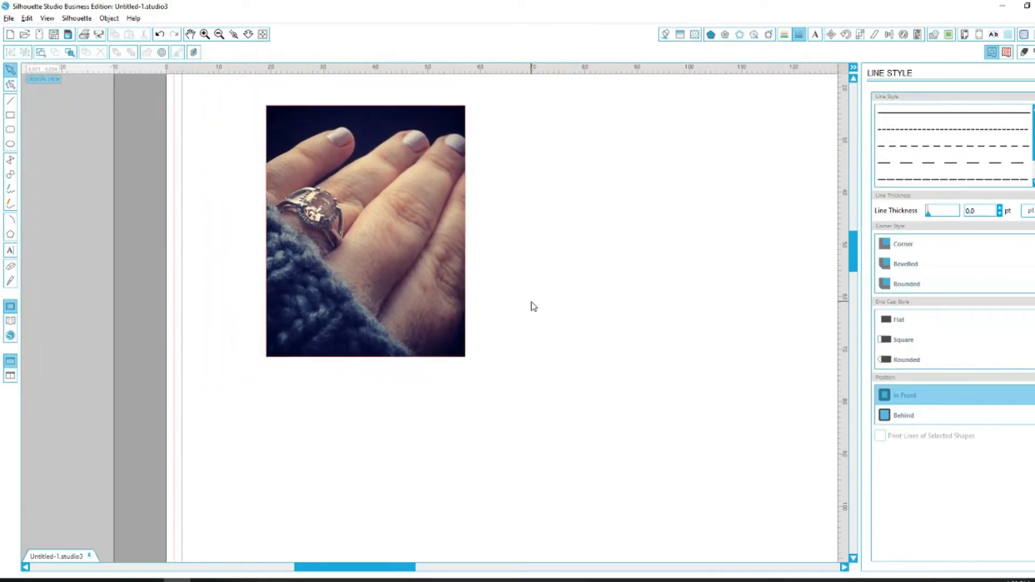
scroll(618, 306, up, 2)
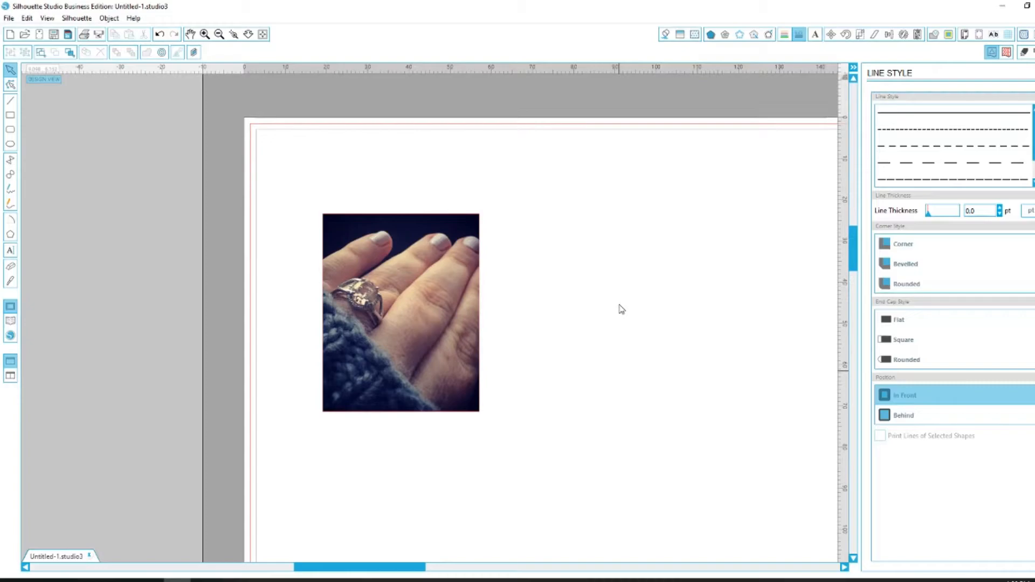
drag(384, 568, 437, 572)
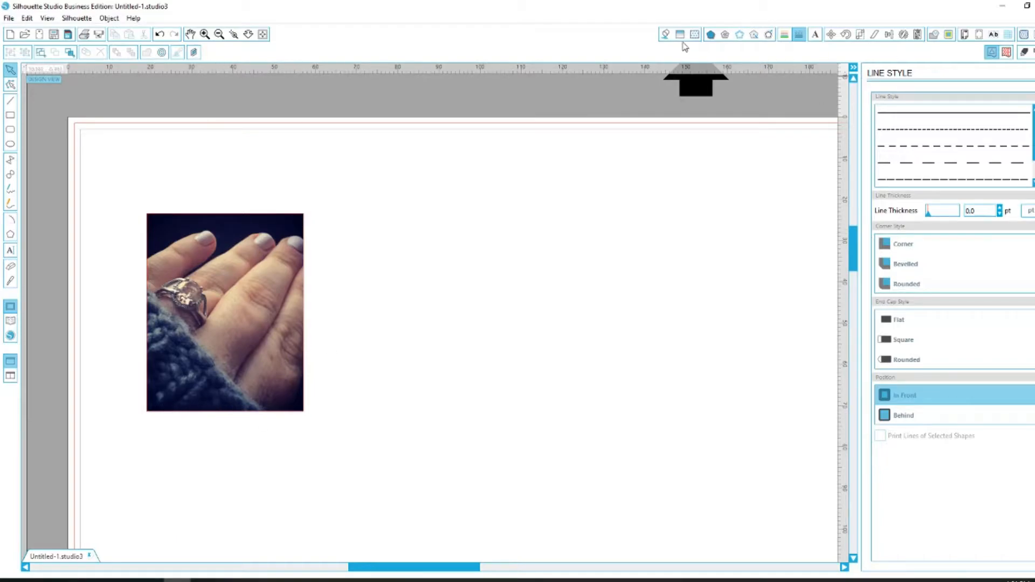
- Clear the photo fill from the rectangle using the transparent fill color and deselect it
click(666, 34)
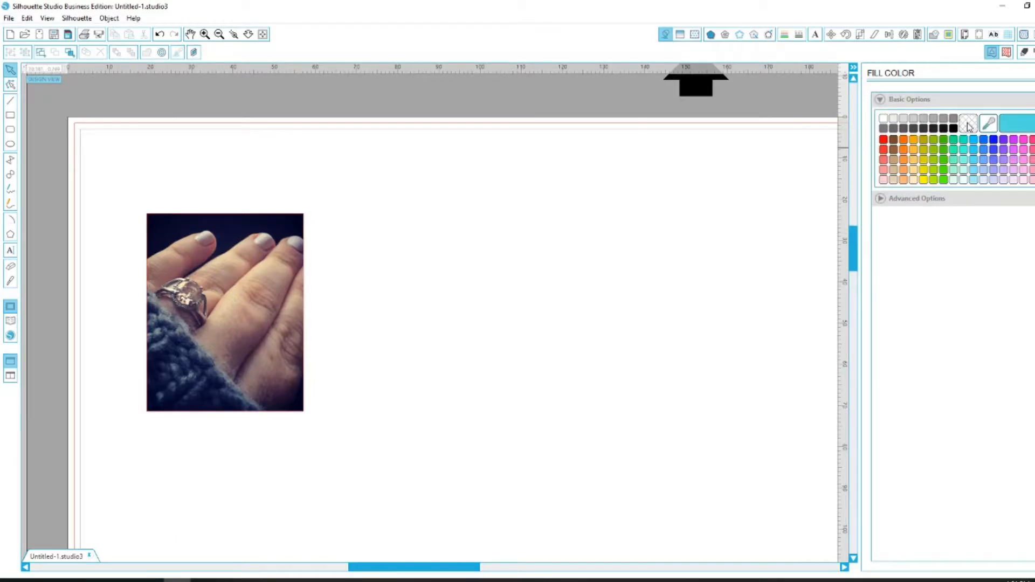
click(204, 286)
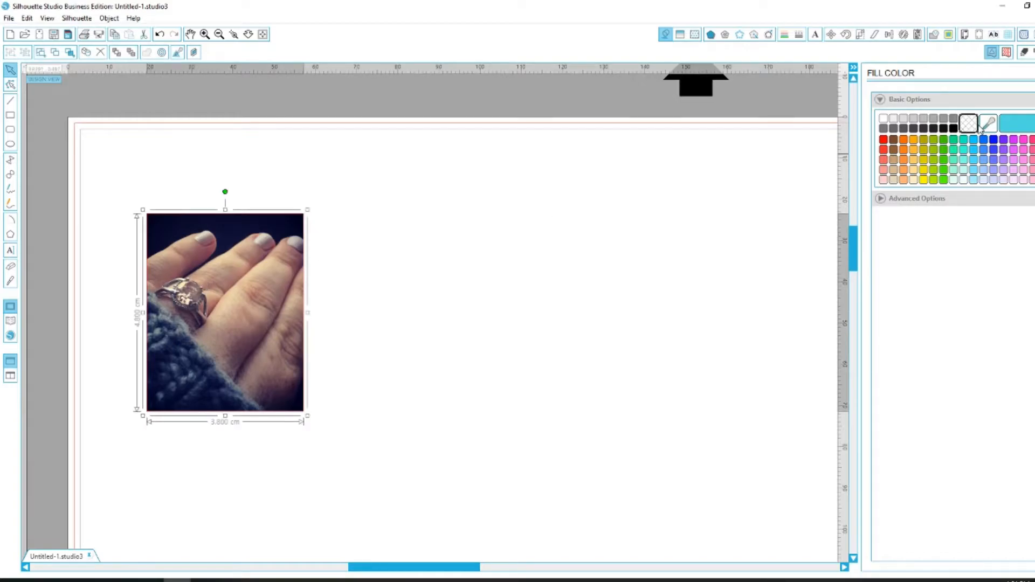
click(975, 127)
click(532, 317)
scroll(398, 282, down, 1)
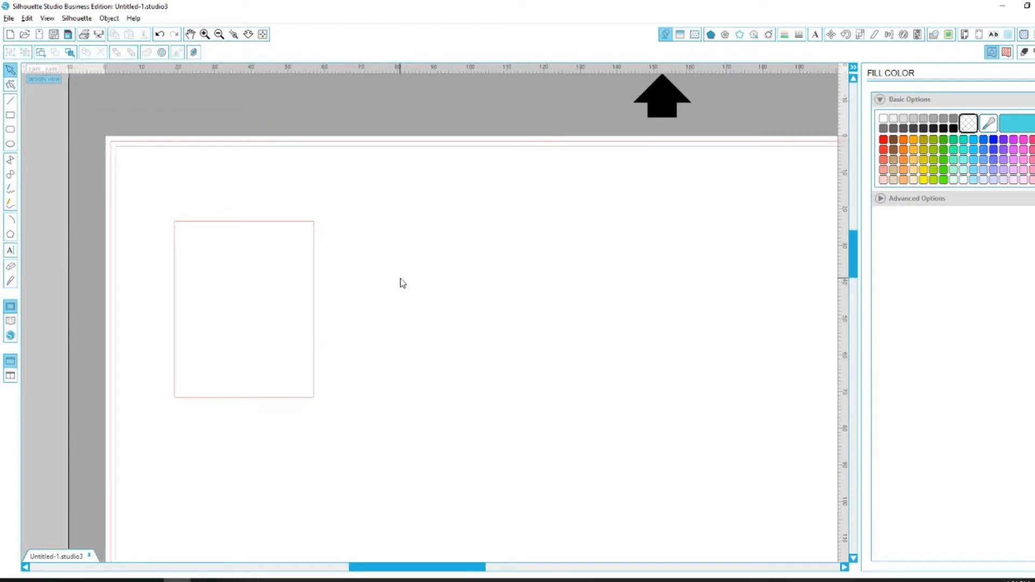
scroll(400, 282, down, 1)
- Try and cancel an outward offset of the rectangle, and create an internal offset of 0.29 cm with the Corner style
drag(453, 420, 310, 294)
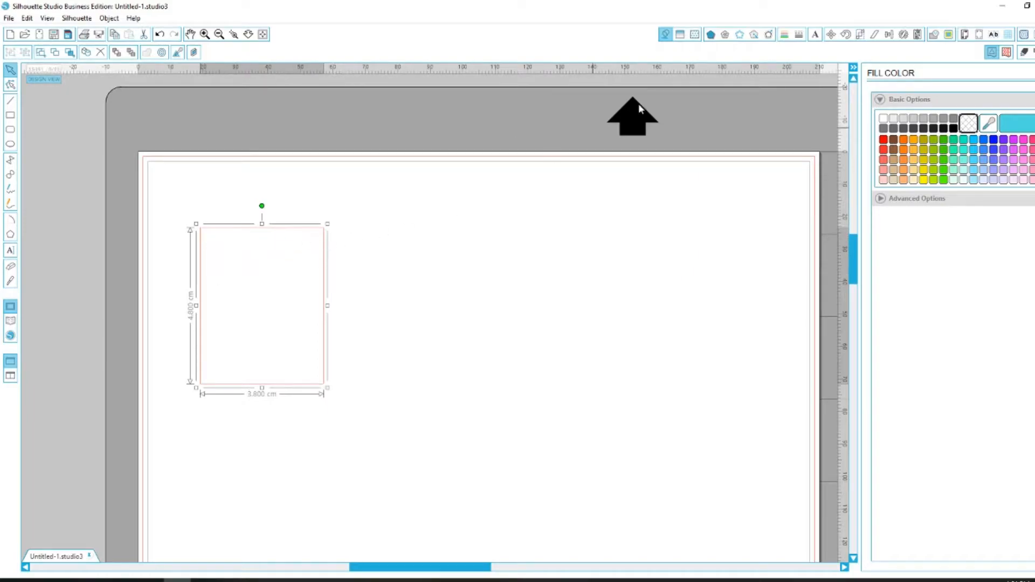
click(769, 35)
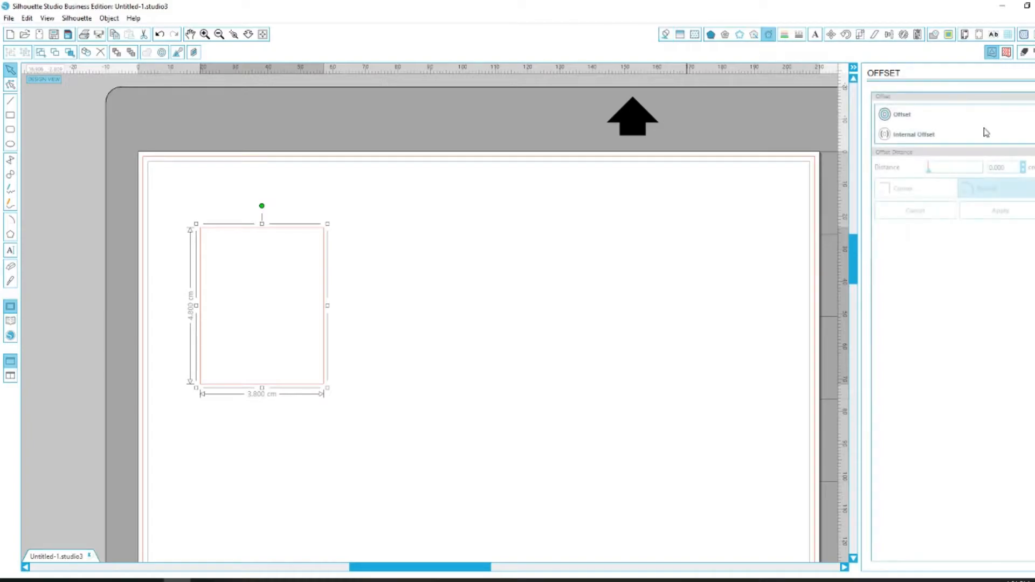
click(907, 116)
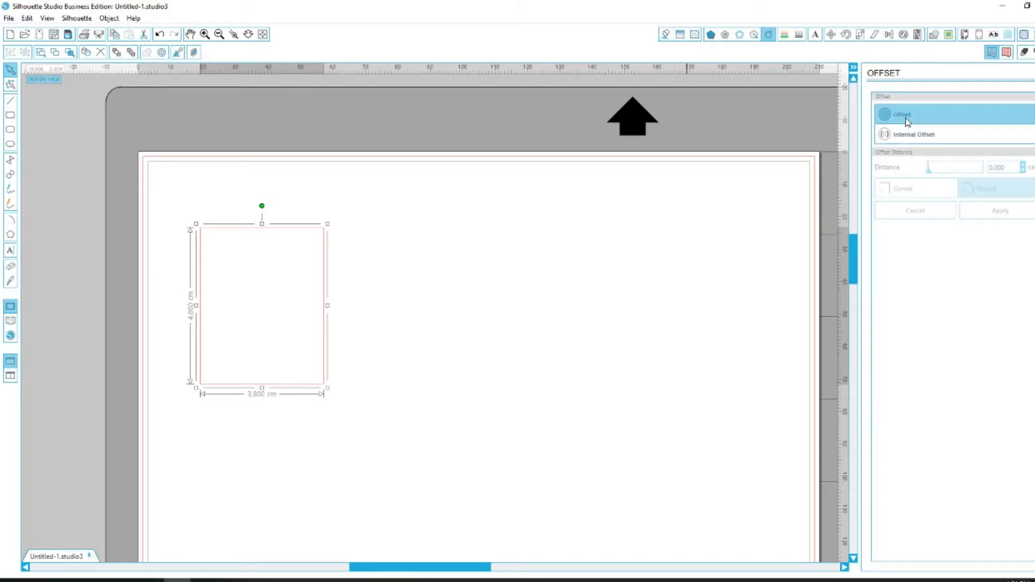
click(893, 215)
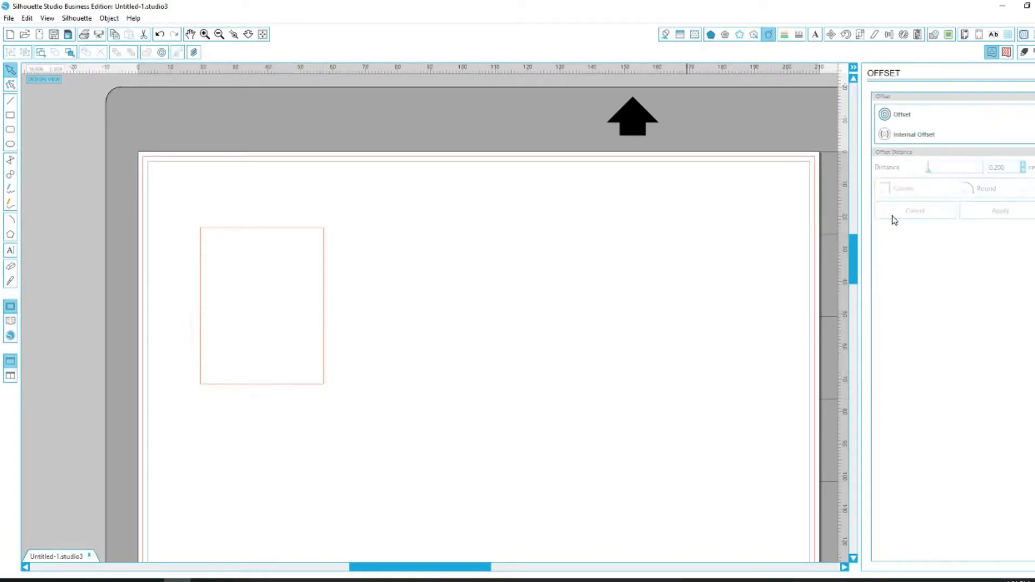
click(924, 134)
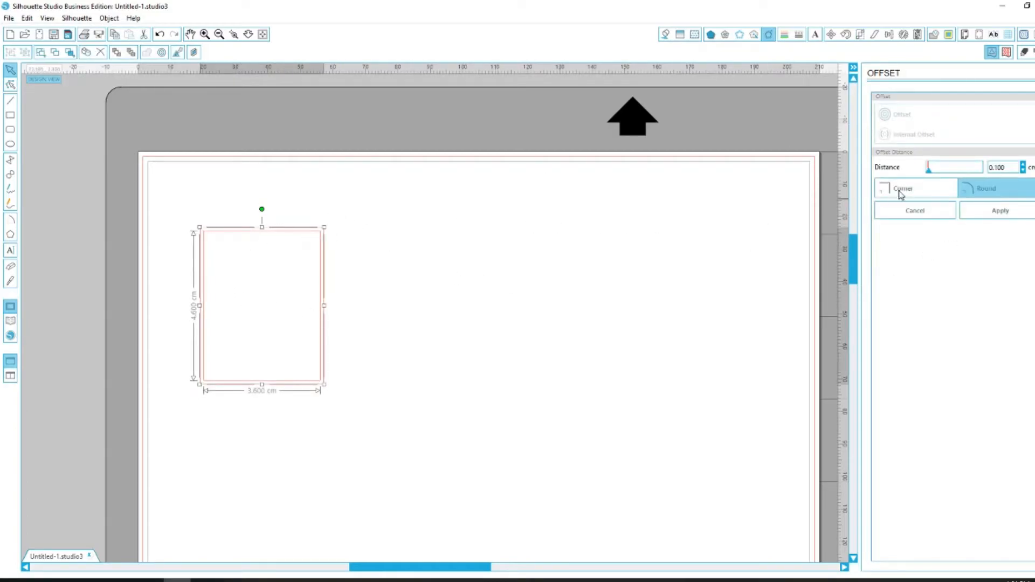
click(1023, 164)
click(1024, 164)
click(1023, 164)
click(1023, 170)
click(1023, 170)
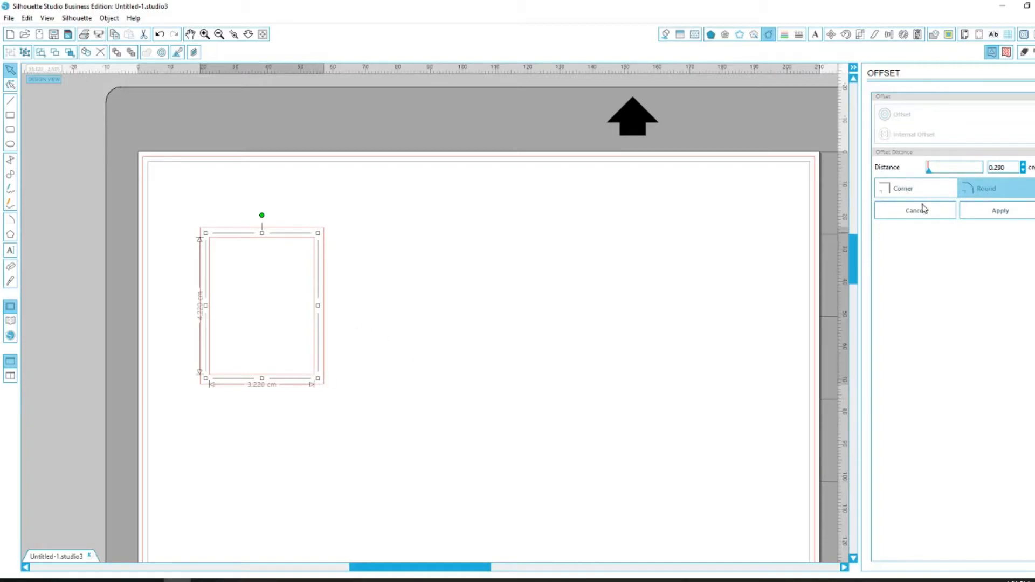
click(914, 190)
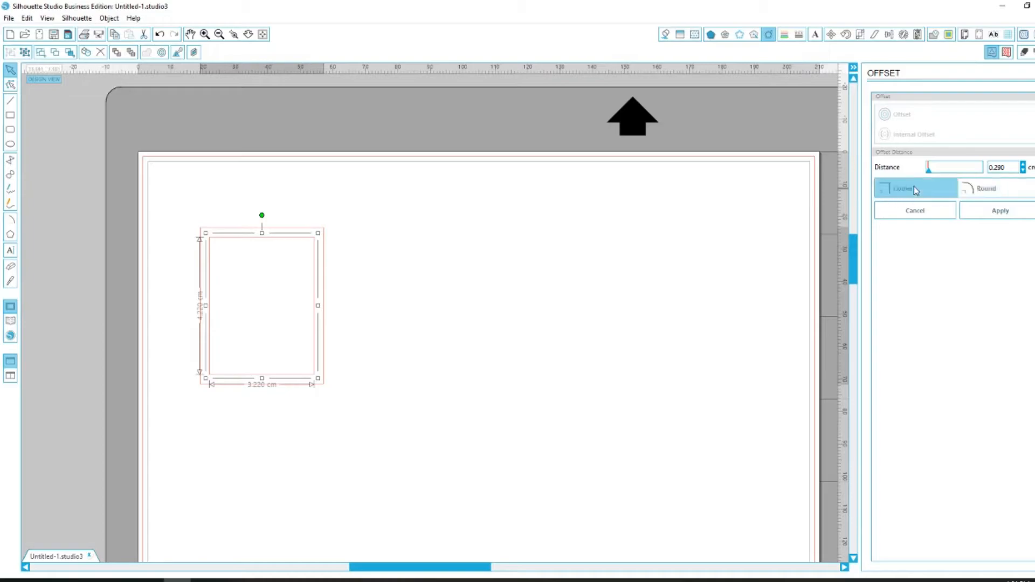
click(462, 303)
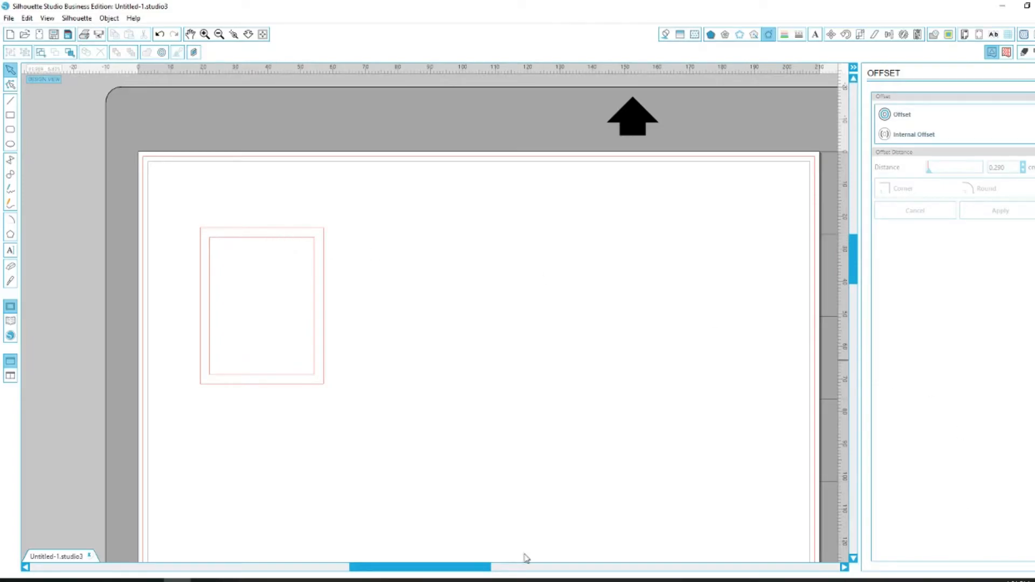
- Fill the inner rectangle with the hand photo from the photo folder and the outer rectangle with black
click(123, 580)
drag(870, 317, 302, 280)
click(321, 233)
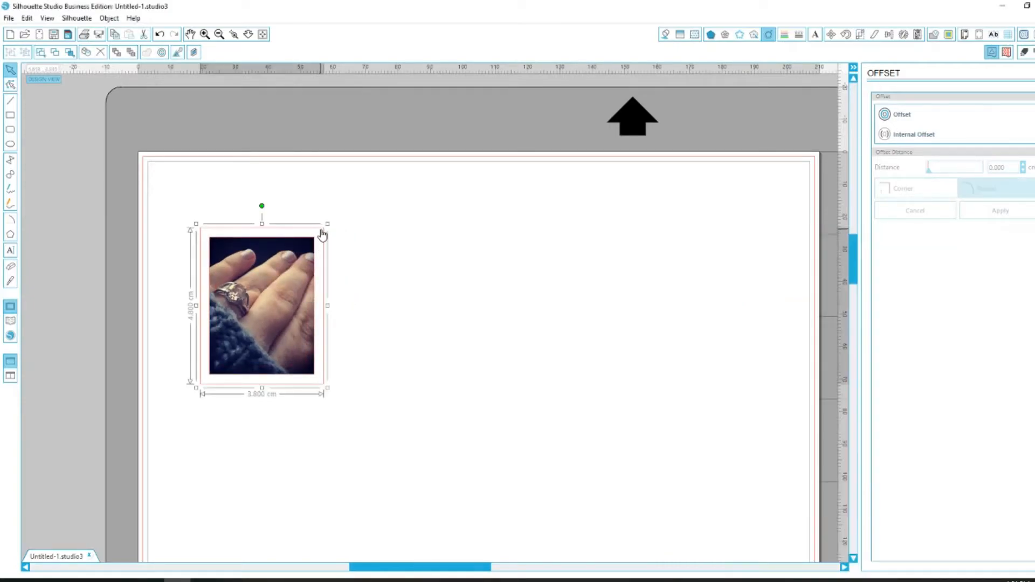
click(664, 35)
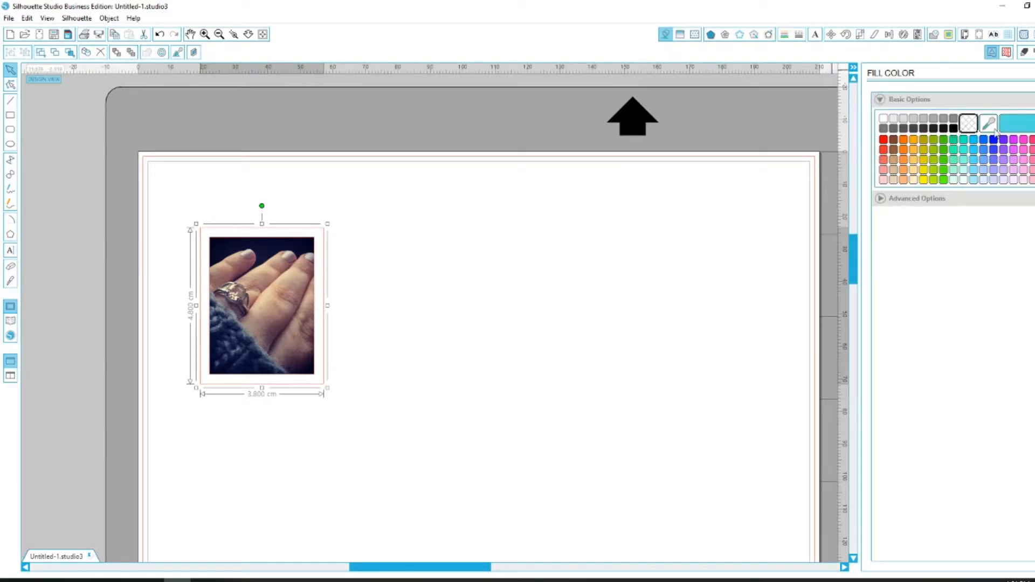
click(954, 129)
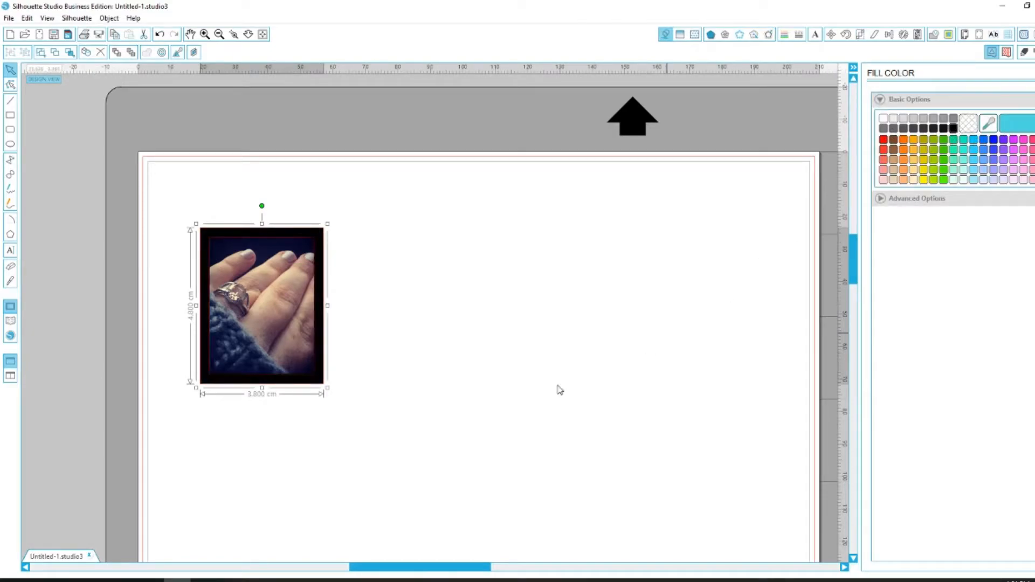
click(369, 324)
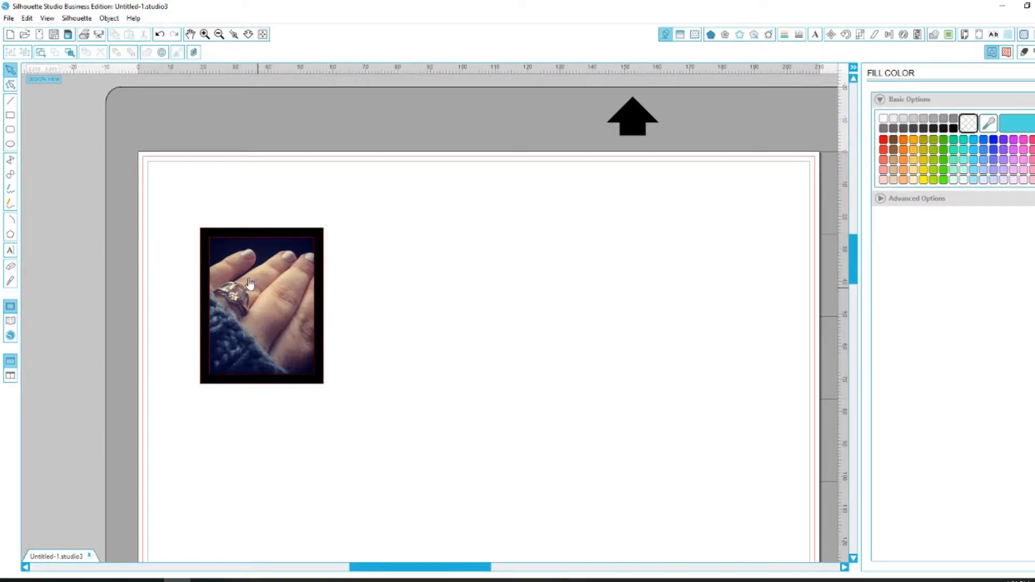
- Bring the black rectangle in front of the photo and send it to the back again
click(323, 233)
right_click(324, 233)
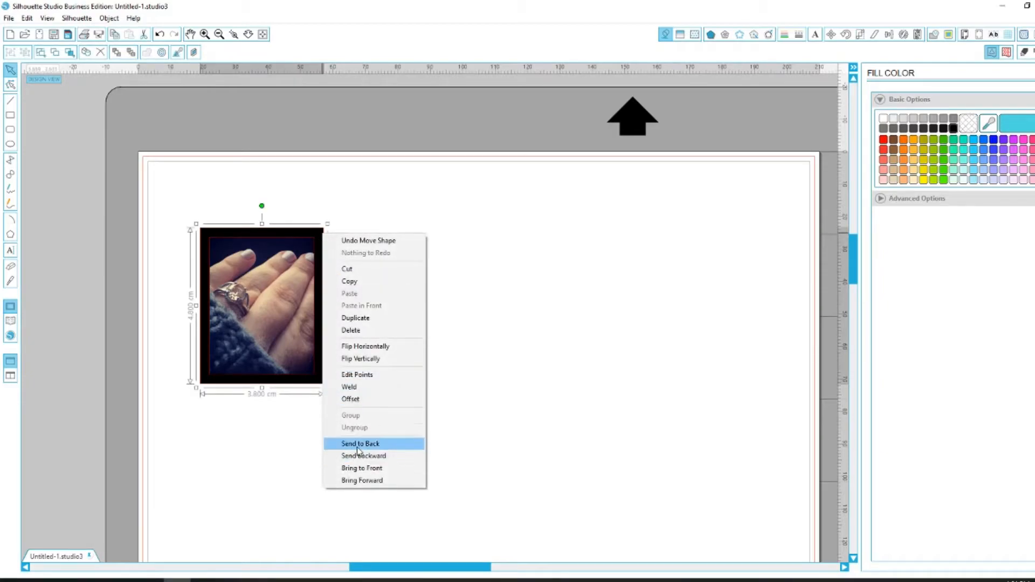
click(356, 468)
click(447, 305)
right_click(275, 286)
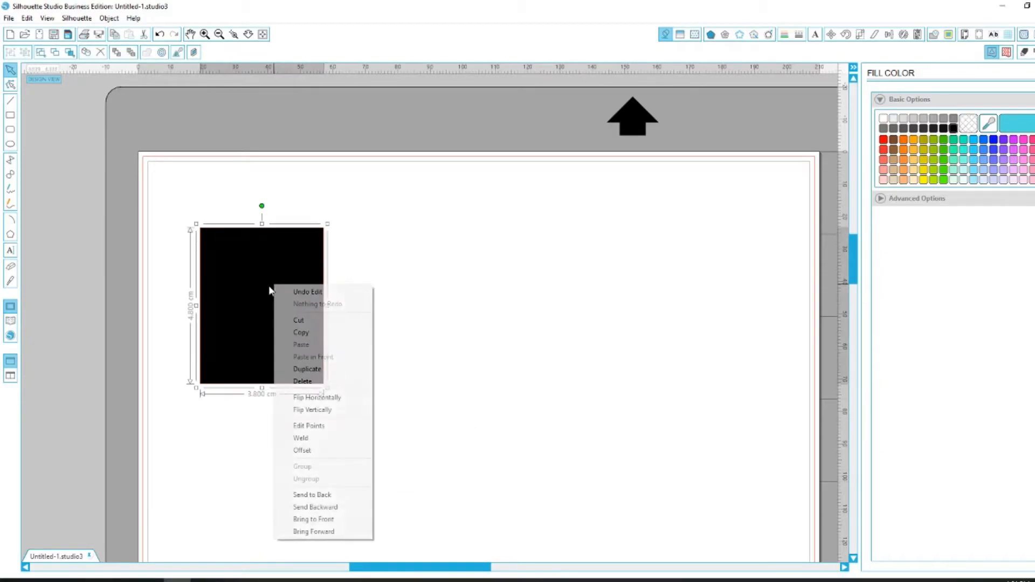
click(316, 495)
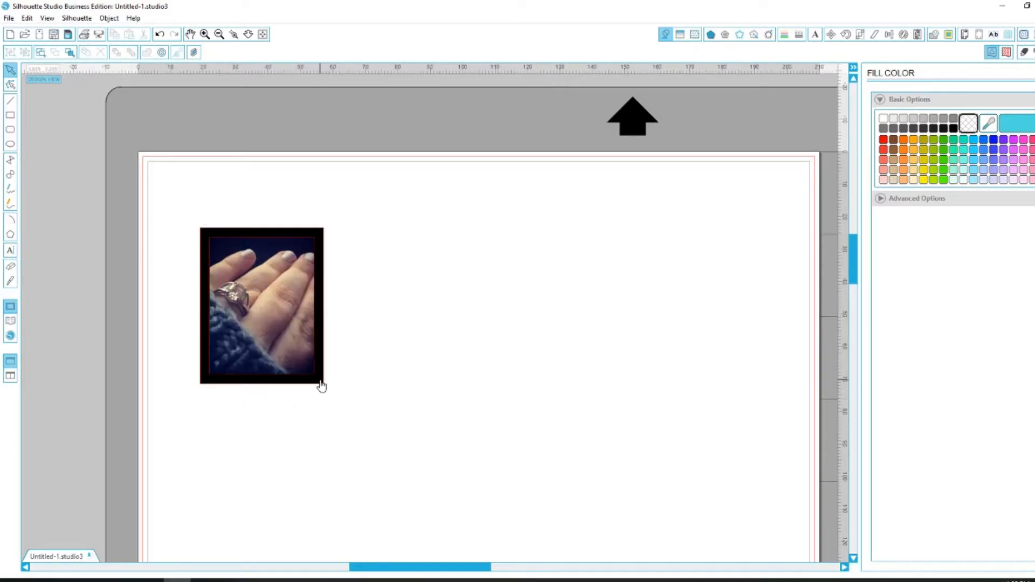
right_click(324, 235)
key(Escape)
- Examine the photo and its black border up close and from a wider view
scroll(253, 302, up, 2)
scroll(266, 281, up, 4)
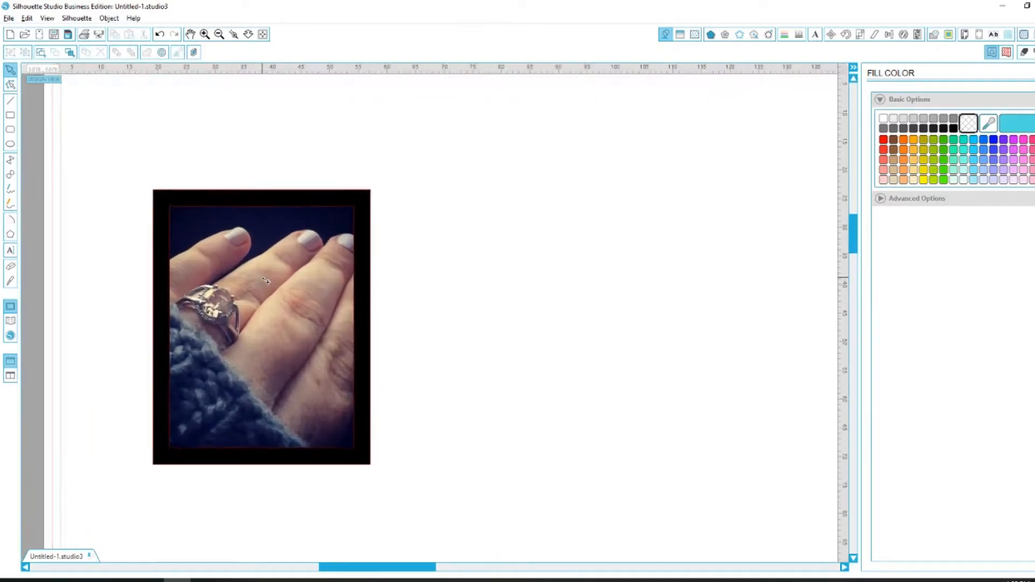
scroll(267, 279, up, 1)
key(alt)
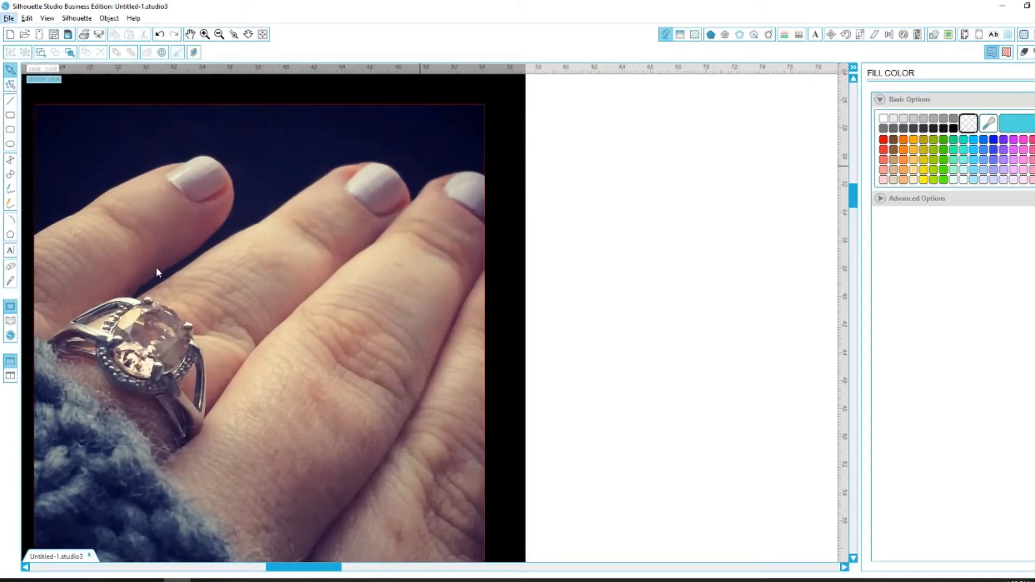
scroll(531, 411, down, 4)
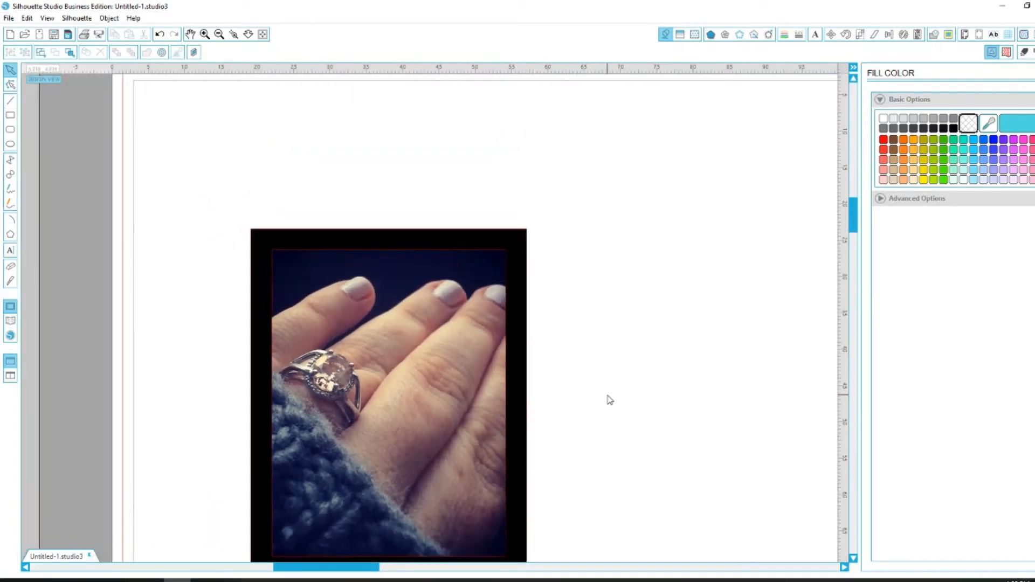
scroll(593, 421, down, 4)
scroll(392, 570, right, 2)
scroll(393, 571, right, 2)
scroll(437, 496, down, 2)
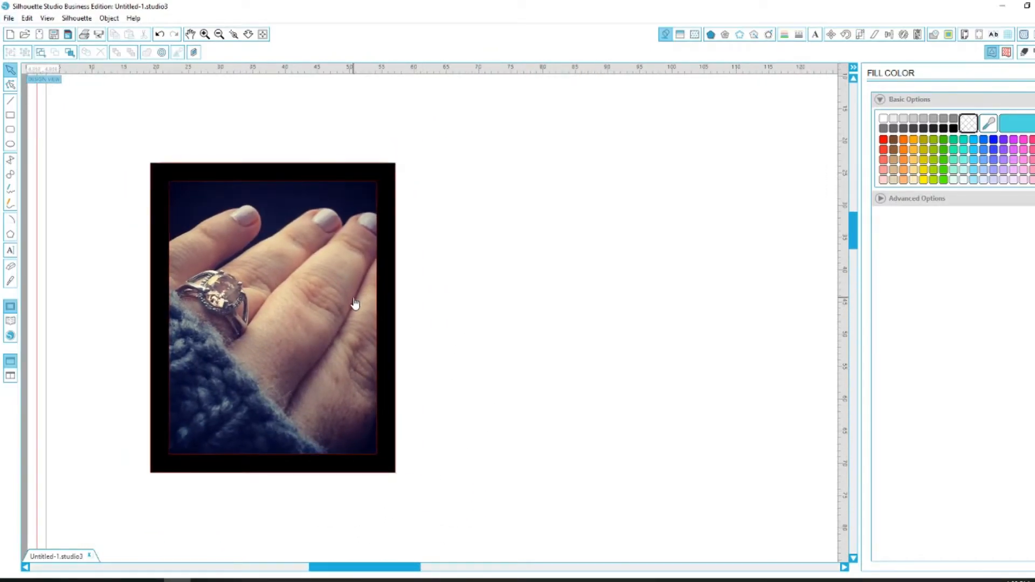
- Clear the black fill from the outer rectangle and the photo fill from the inner rectangle
click(393, 279)
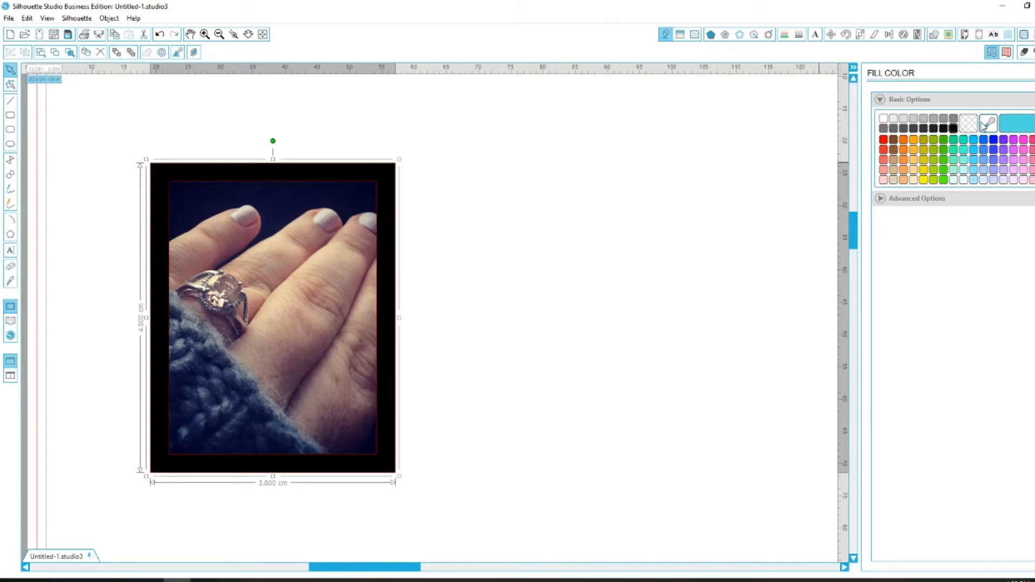
click(972, 124)
click(274, 248)
click(969, 122)
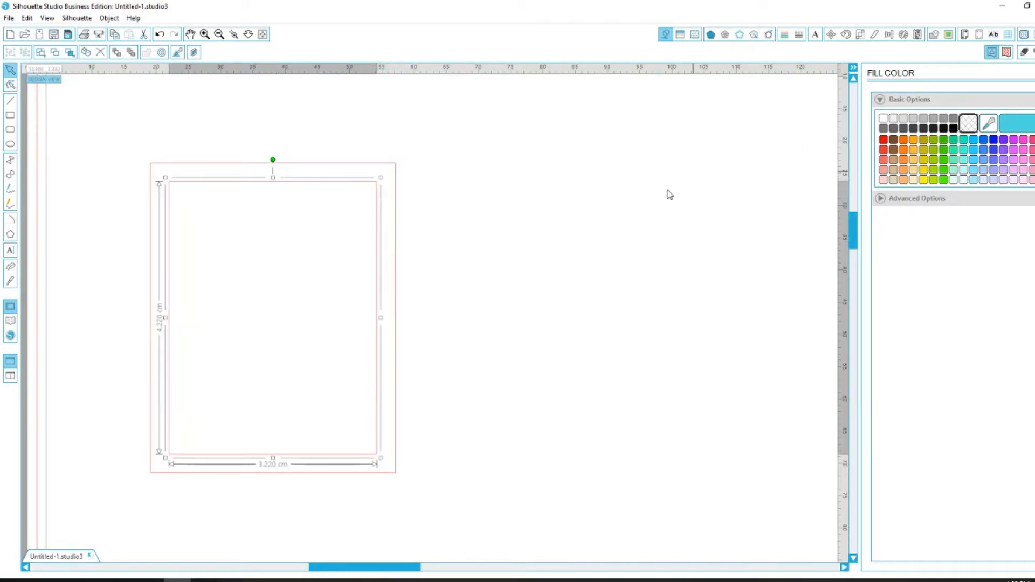
click(670, 194)
- Delete the inner offset rectangle, check the selection of the outer one and deselect it
click(341, 187)
key(Delete)
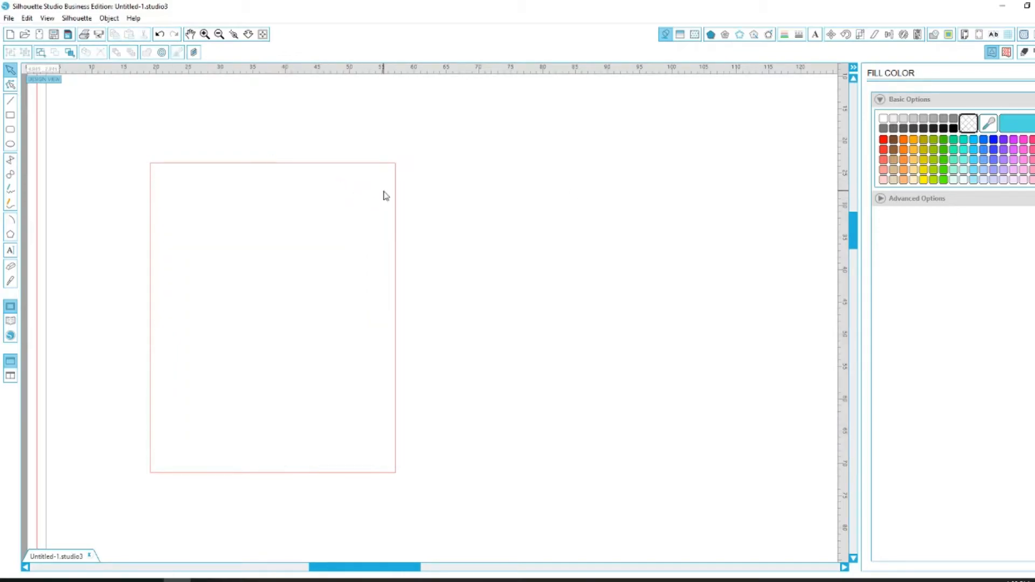
click(395, 196)
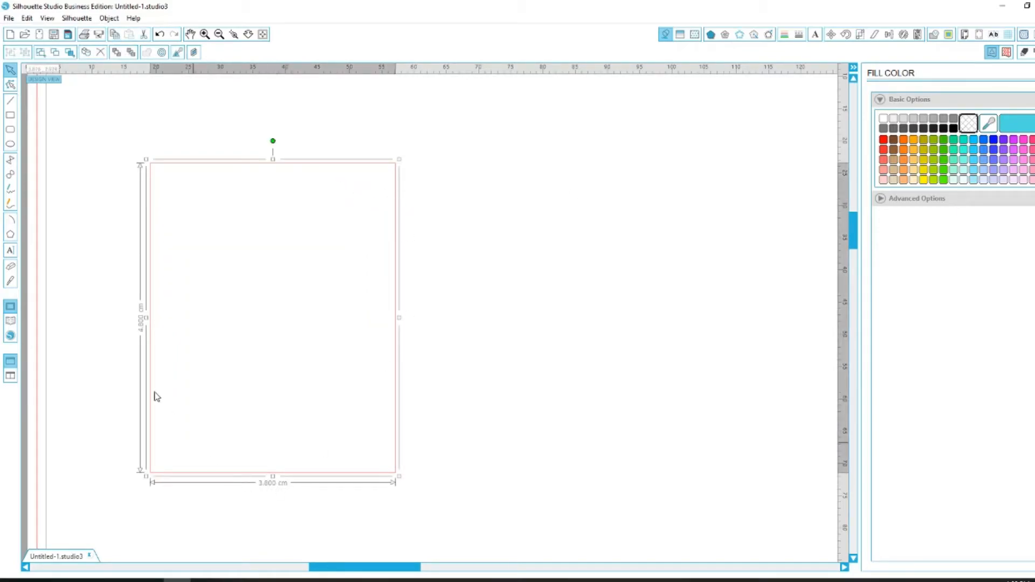
click(451, 186)
- Draw a rounded rectangle about 3.3 x 4.3 cm inside the outer rectangle and select it
click(9, 131)
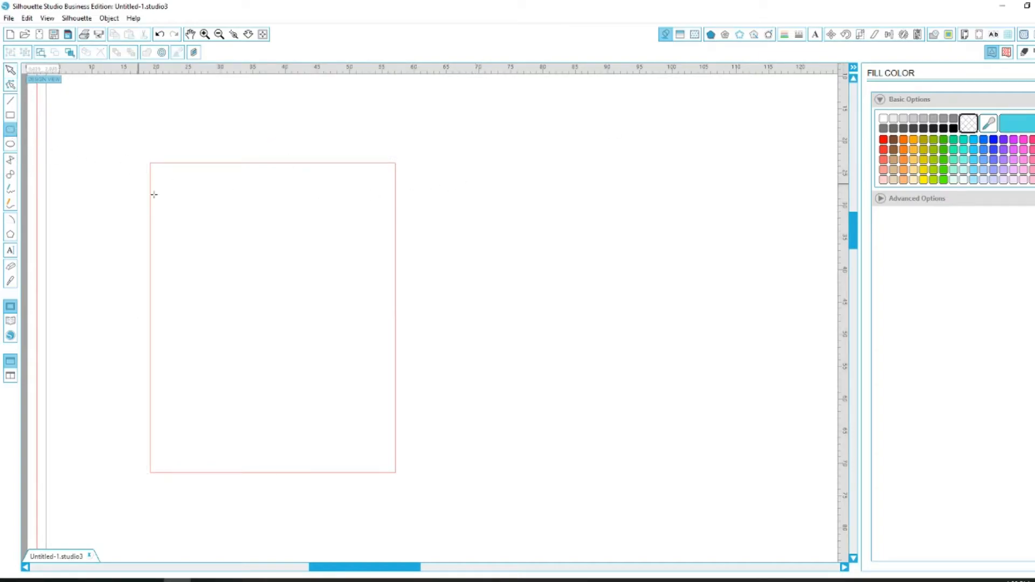
drag(170, 182, 381, 462)
click(11, 72)
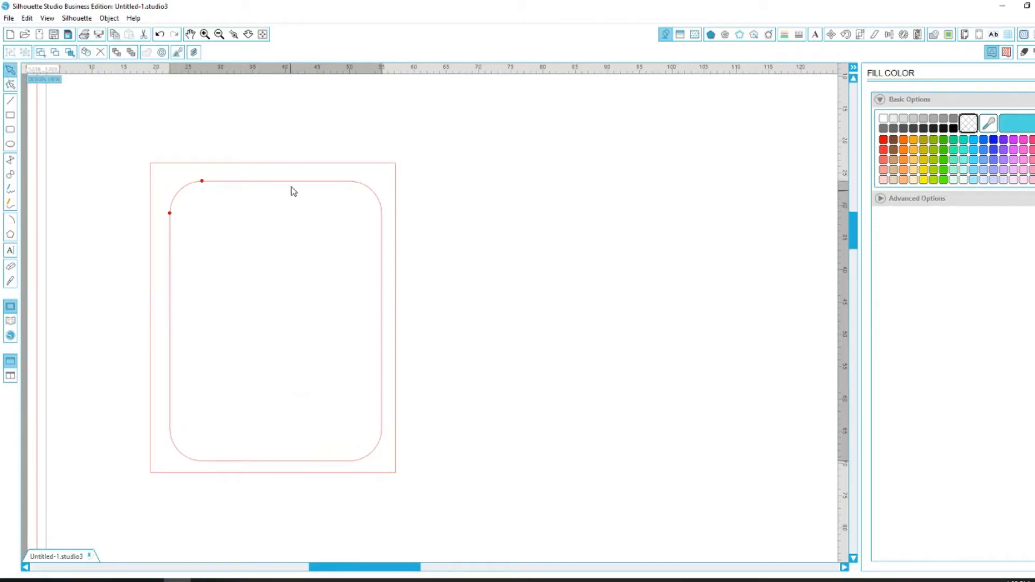
click(292, 186)
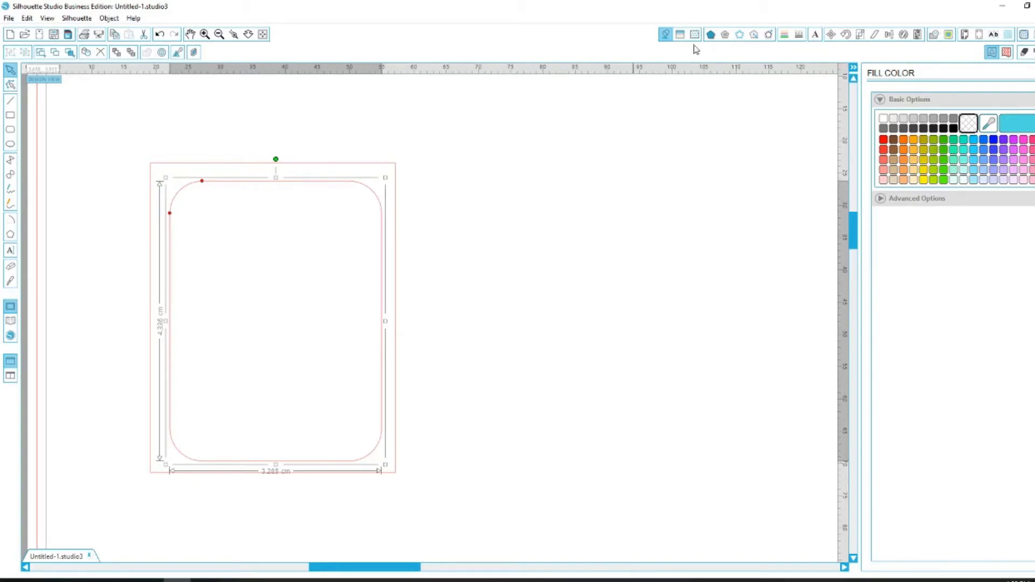
- Reduce the corner rounding of the inner rounded rectangle
mouse_move(202, 182)
mouse_down()
mouse_move(181, 182)
mouse_move(197, 181)
mouse_up()
drag(171, 214, 171, 196)
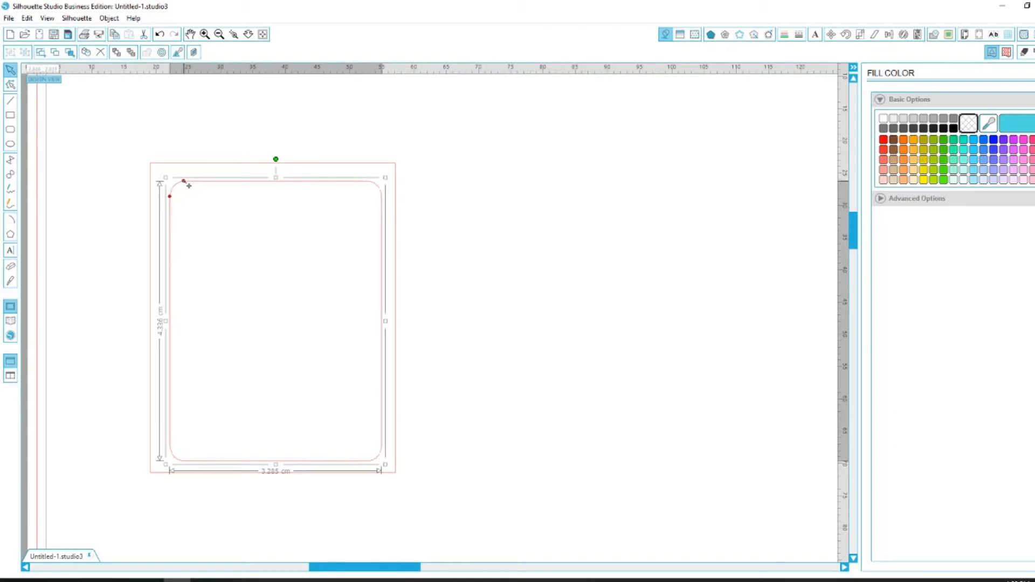
mouse_move(184, 181)
mouse_down()
mouse_move(200, 182)
mouse_move(180, 181)
mouse_move(188, 185)
mouse_up()
- Scale the inner rounded rectangle to 3 cm wide and 4 cm high with the aspect ratio unlocked
click(859, 36)
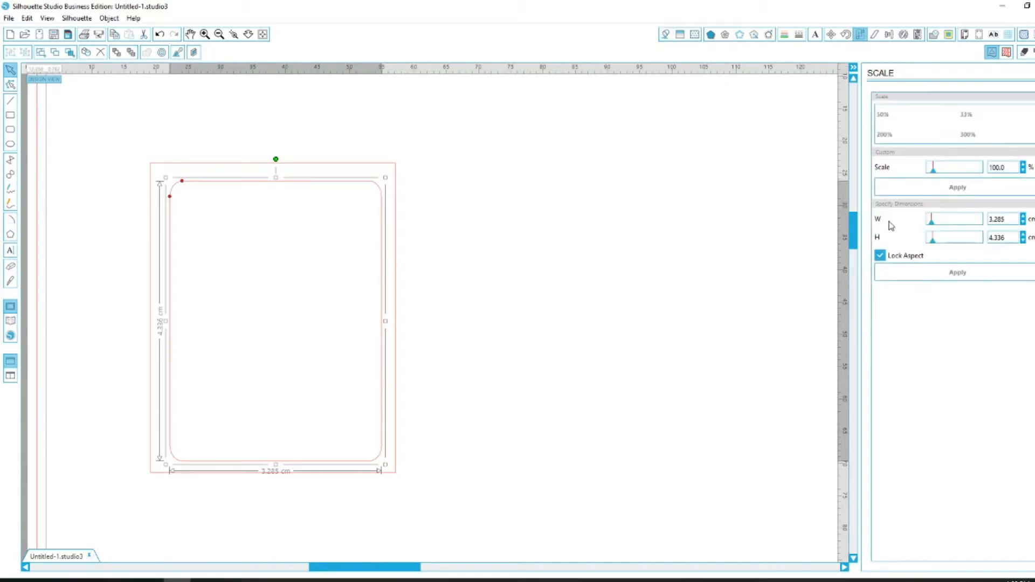
double_click(994, 221)
text(3000)
key(Tab)
key(Tab)
click(1004, 217)
drag(1014, 216, 982, 218)
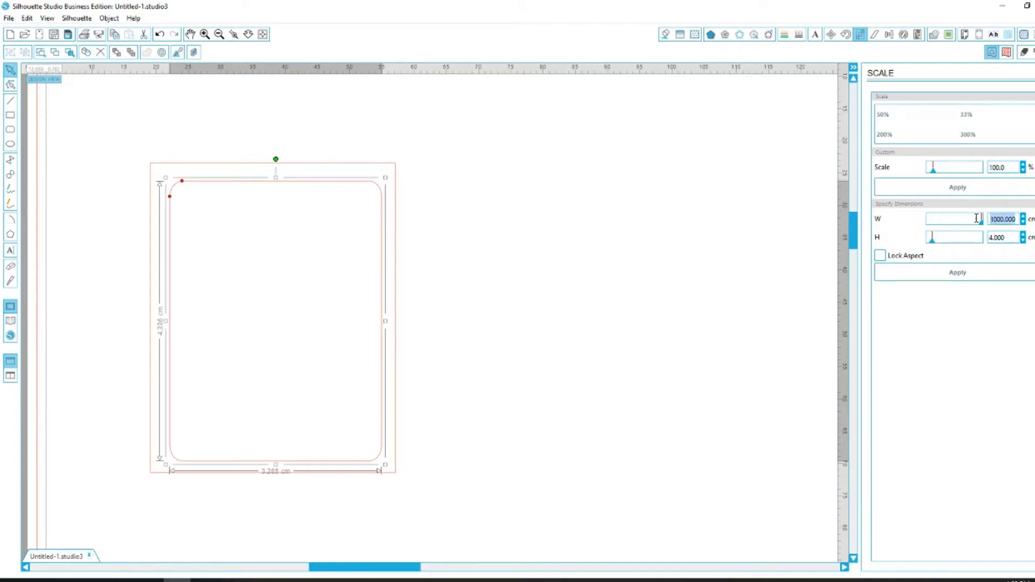
text(3)
key(Tab)
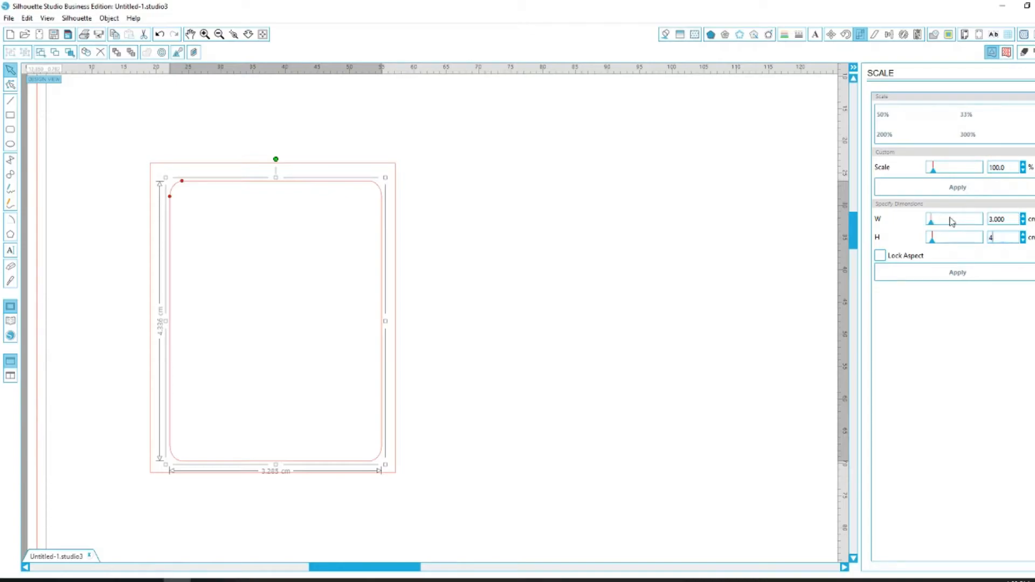
text(4)
click(958, 273)
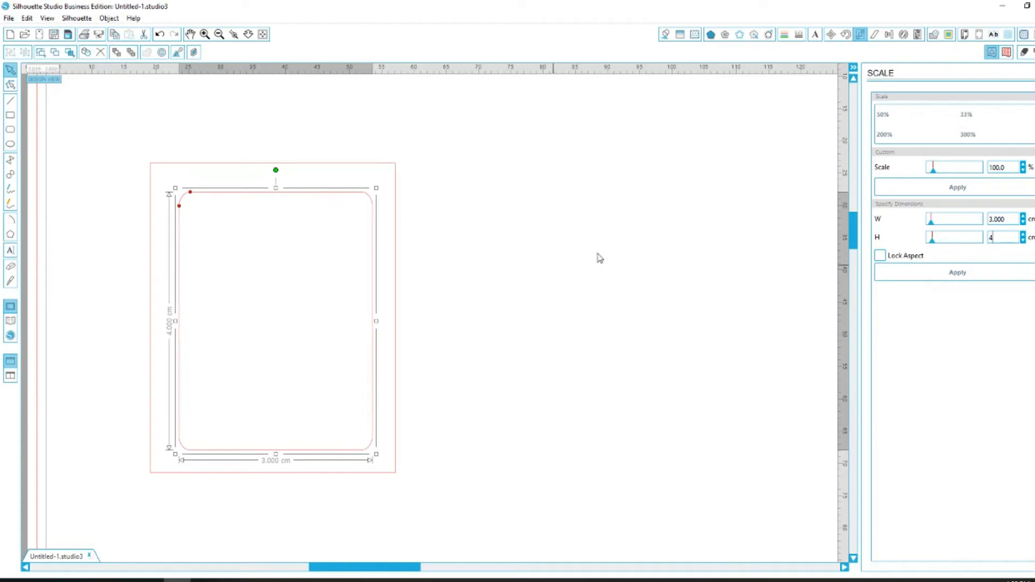
click(589, 259)
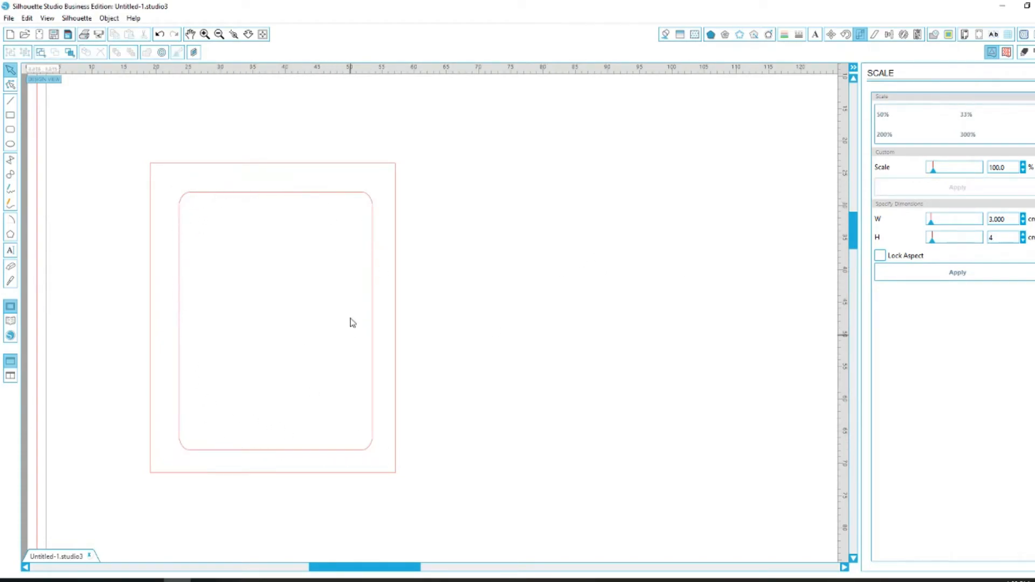
- Shift the rounded rectangle off-centre, select it with the outer rectangle and align both on their common centre
drag(372, 286, 460, 377)
drag(571, 417, 245, 247)
drag(600, 343, 385, 283)
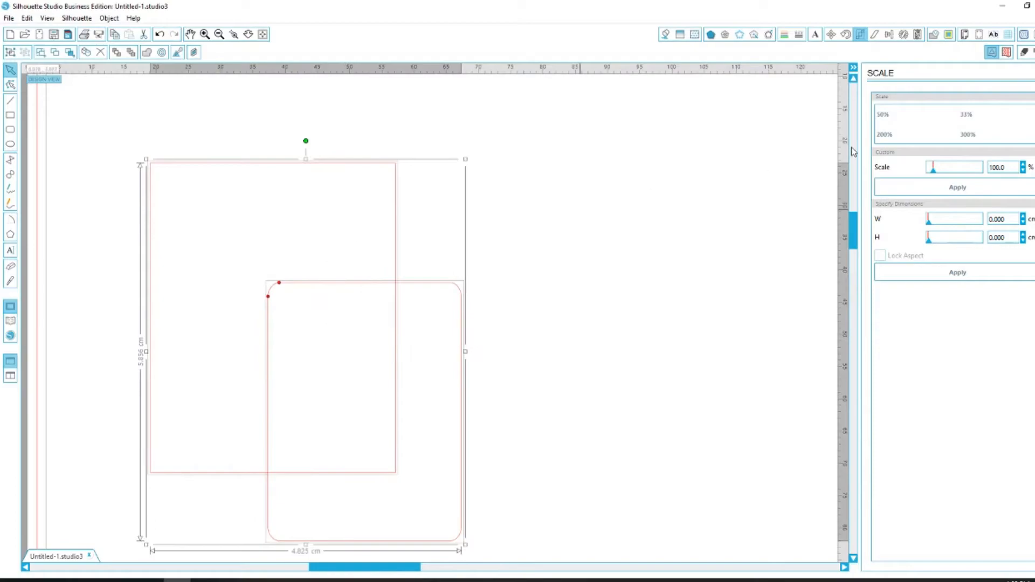
click(889, 35)
click(907, 113)
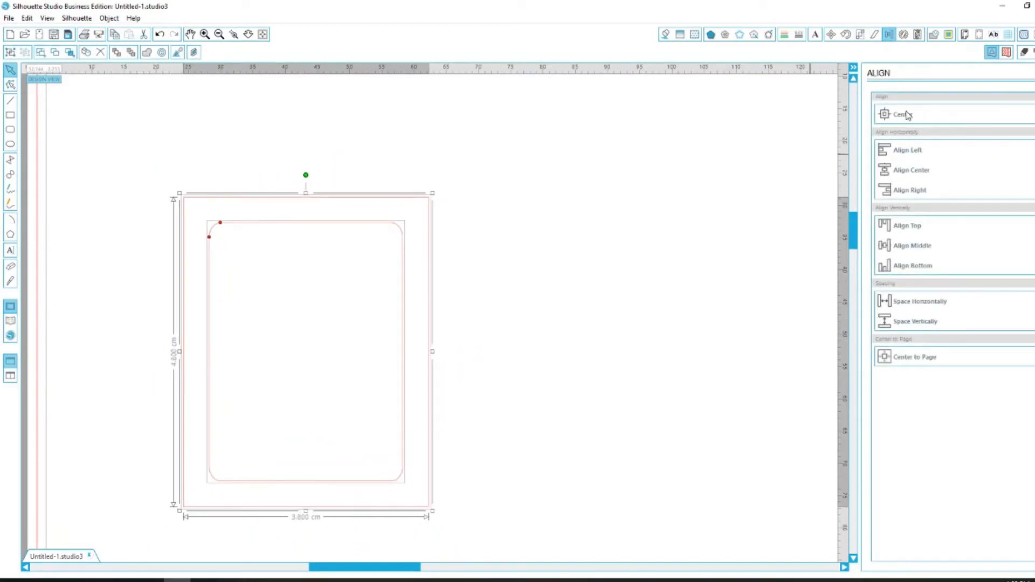
- Select the outer and inner rectangles, move them slightly and group them
mouse_move(584, 487)
mouse_down()
mouse_move(328, 239)
mouse_move(335, 125)
mouse_move(346, 202)
mouse_up()
click(470, 232)
drag(476, 279, 323, 260)
right_click(354, 256)
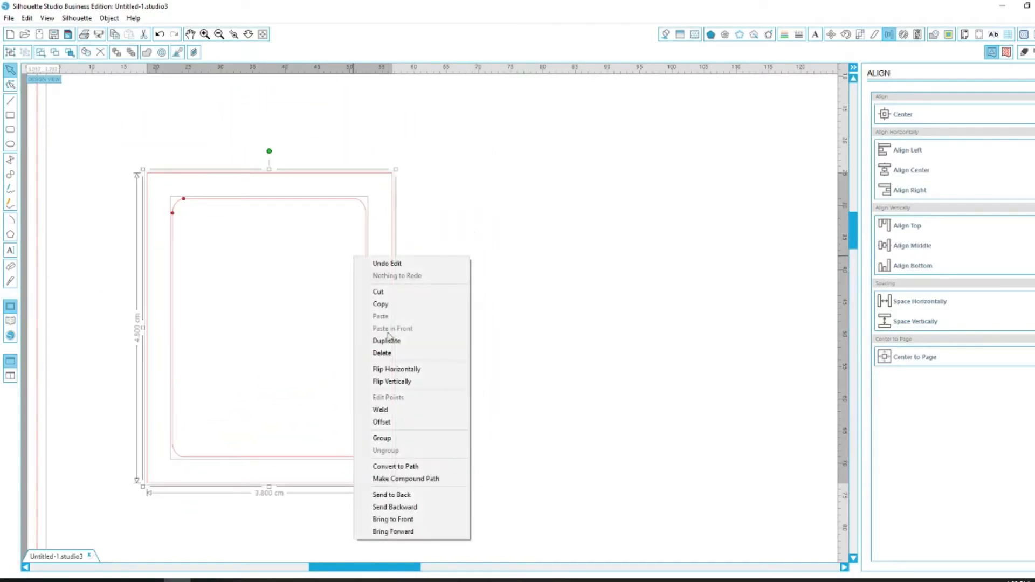
click(386, 438)
click(515, 297)
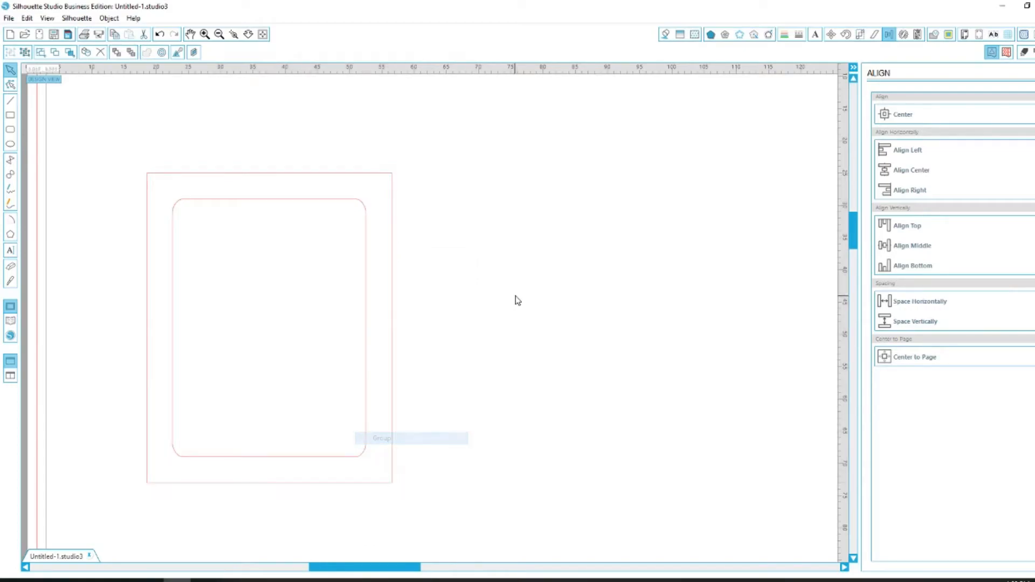
- Ungroup the outer and inner rectangles and group them again
click(392, 240)
drag(395, 221, 387, 191)
right_click(387, 192)
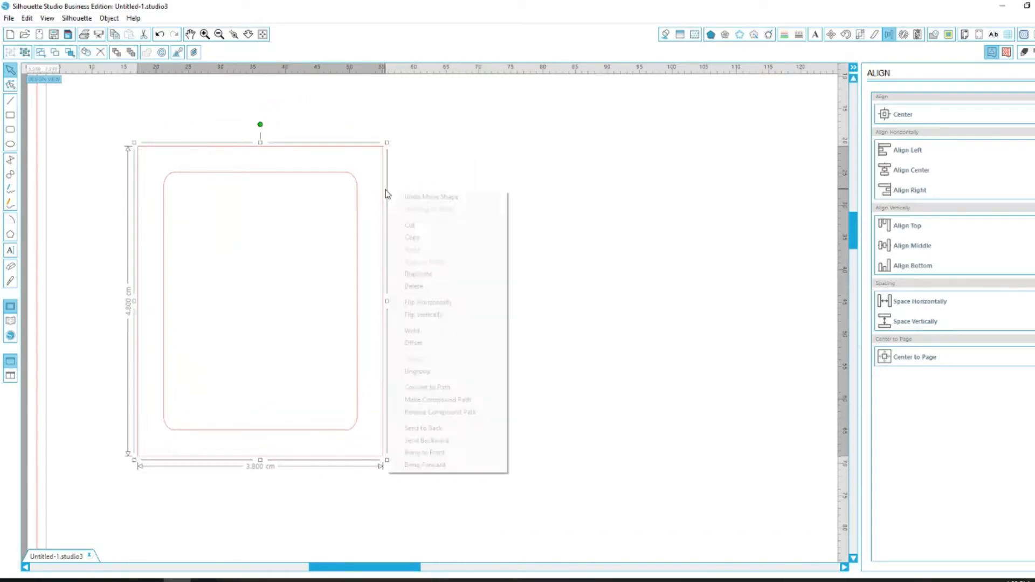
click(439, 377)
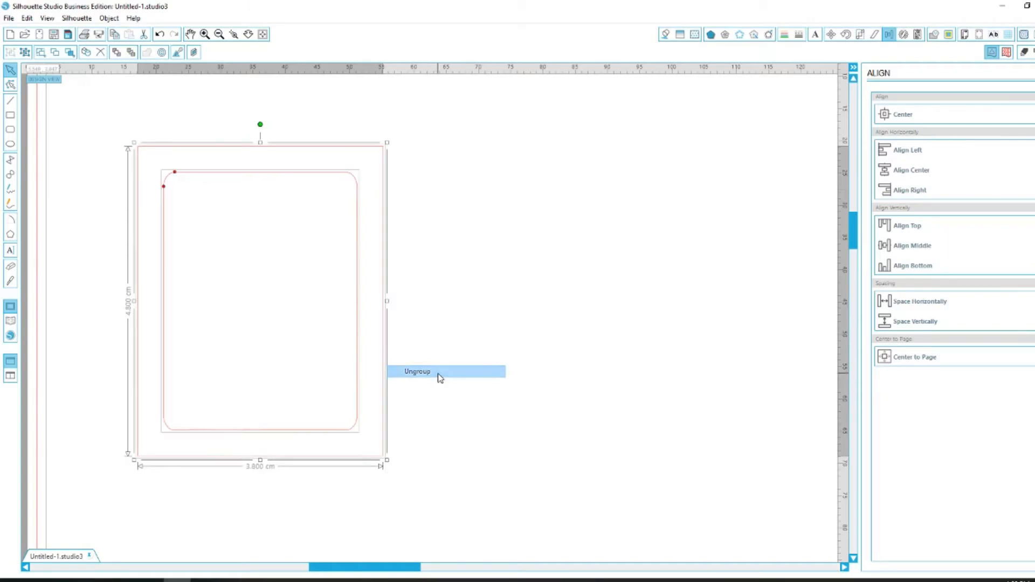
right_click(361, 243)
click(405, 420)
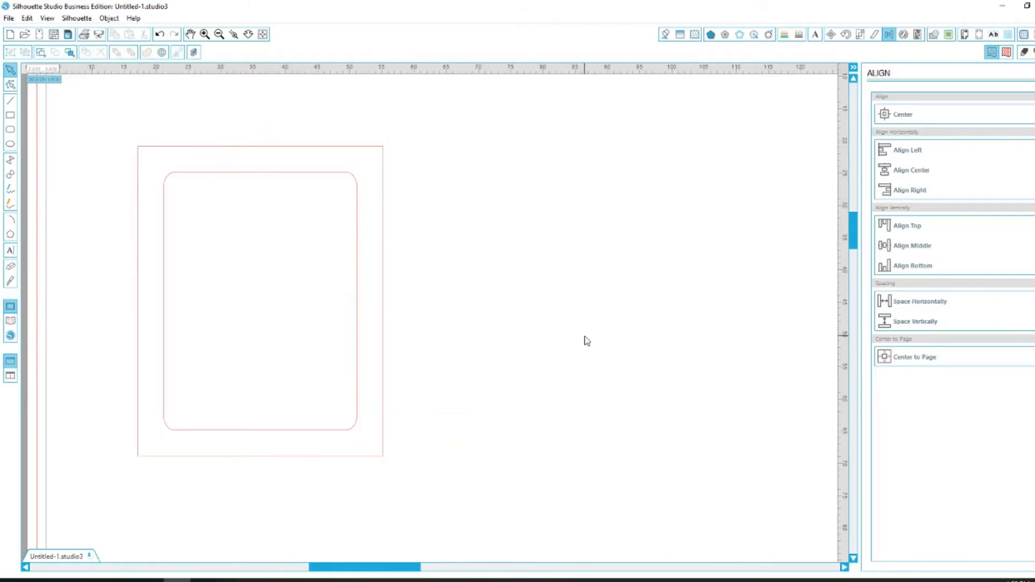
- Select the grouped frame and move it slightly down and further from the page's left edge
scroll(587, 340, down, 3)
drag(402, 570, 453, 569)
drag(424, 396, 206, 315)
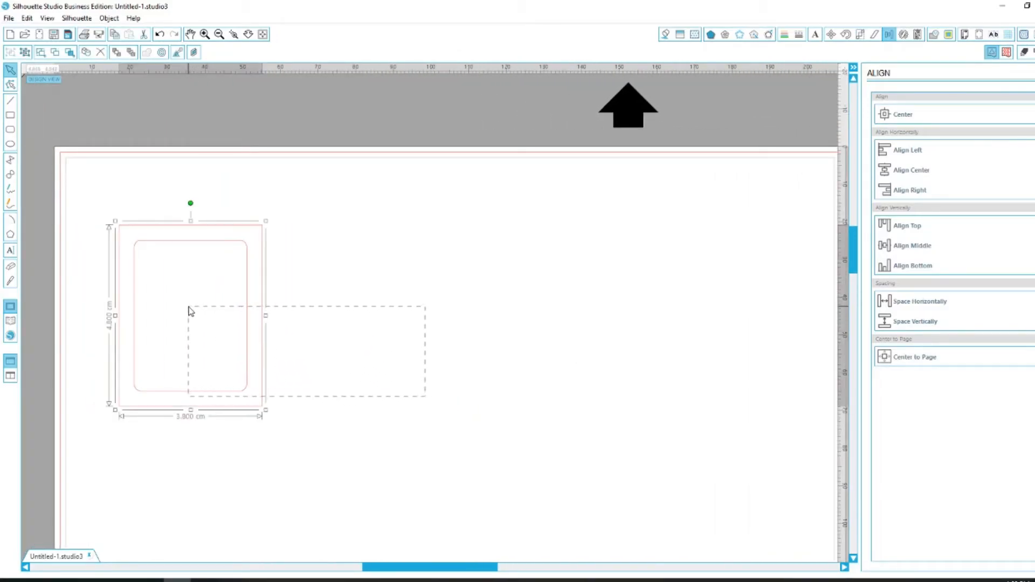
drag(254, 230, 284, 251)
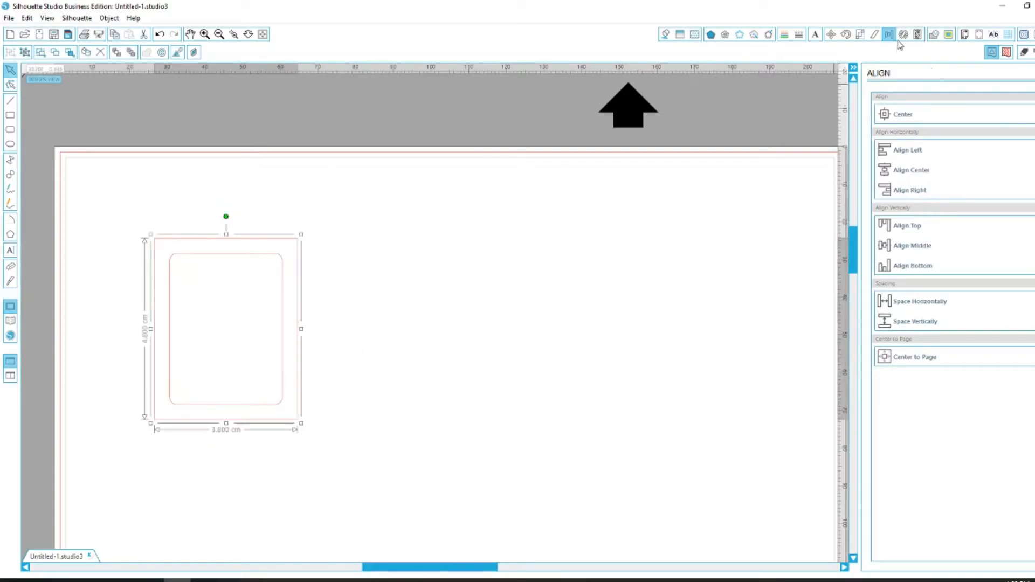
- Duplicate the grouped frame, place the copy beside the original and delete that copy
right_click(280, 300)
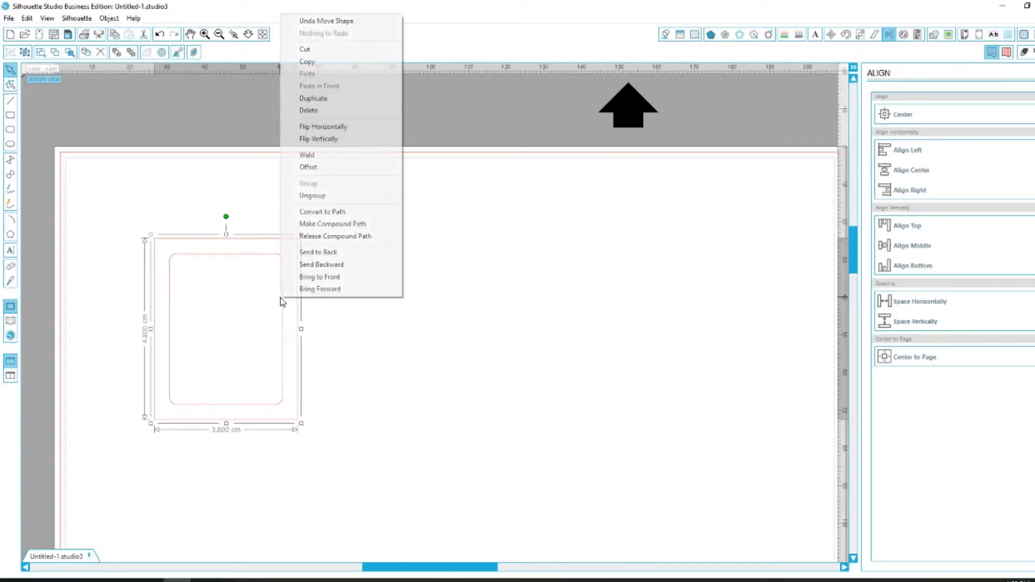
click(318, 99)
drag(309, 298, 510, 287)
key(Delete)
- Replicate the grouped frame as a row of four
drag(494, 384, 264, 306)
drag(425, 343, 239, 313)
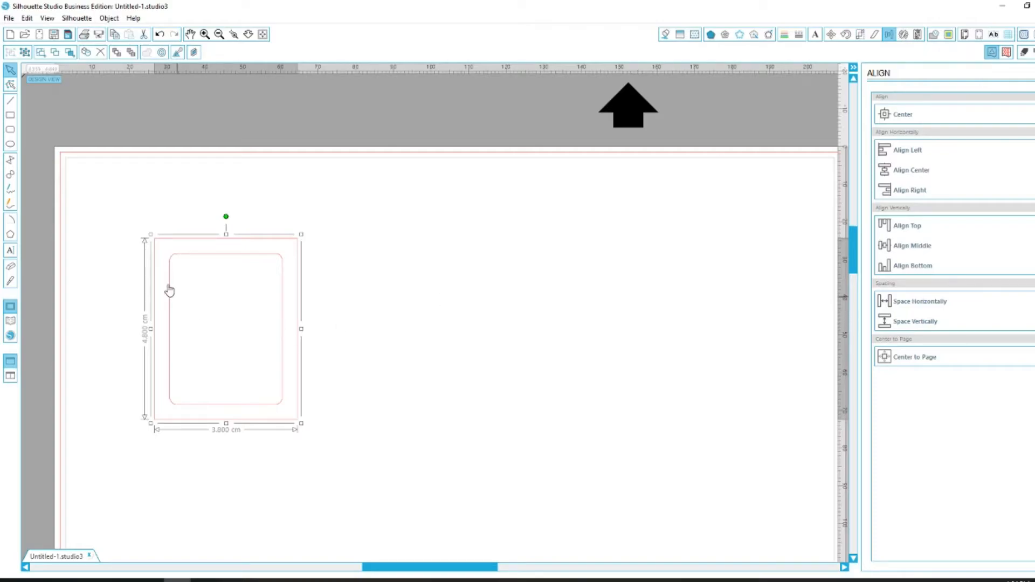
click(904, 36)
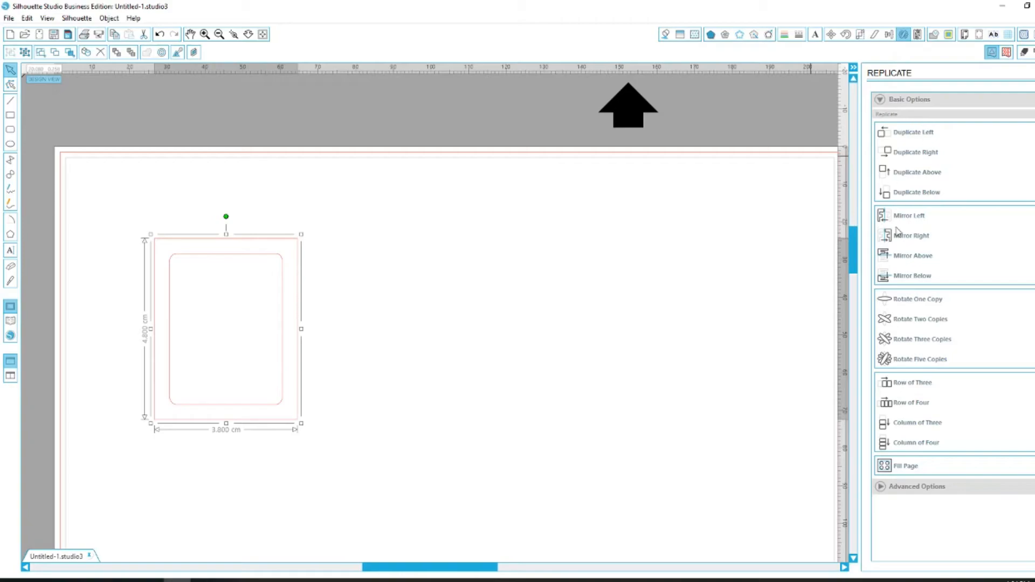
click(915, 402)
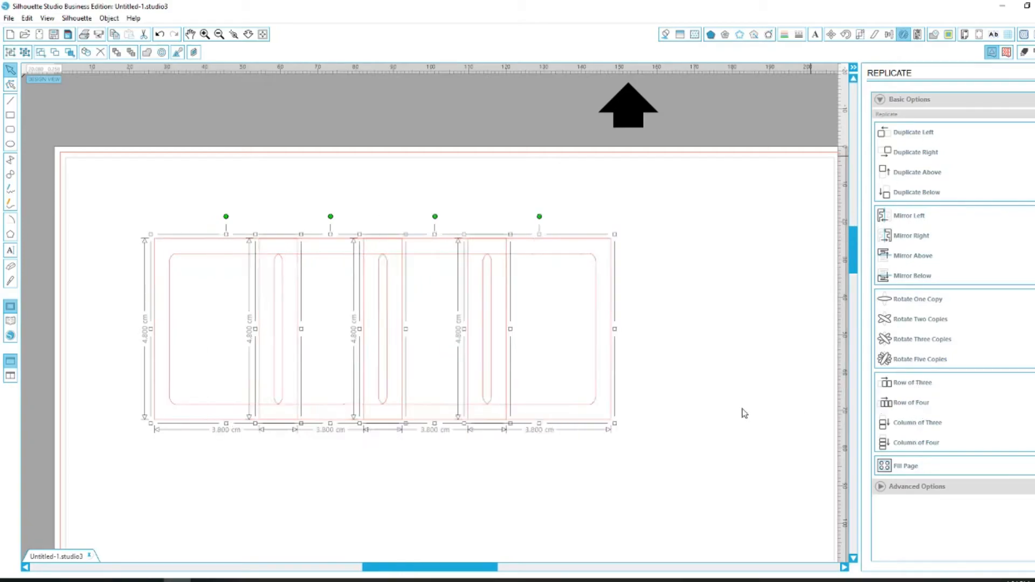
click(538, 293)
mouse_move(440, 567)
mouse_down()
mouse_move(530, 567)
mouse_move(437, 567)
mouse_up()
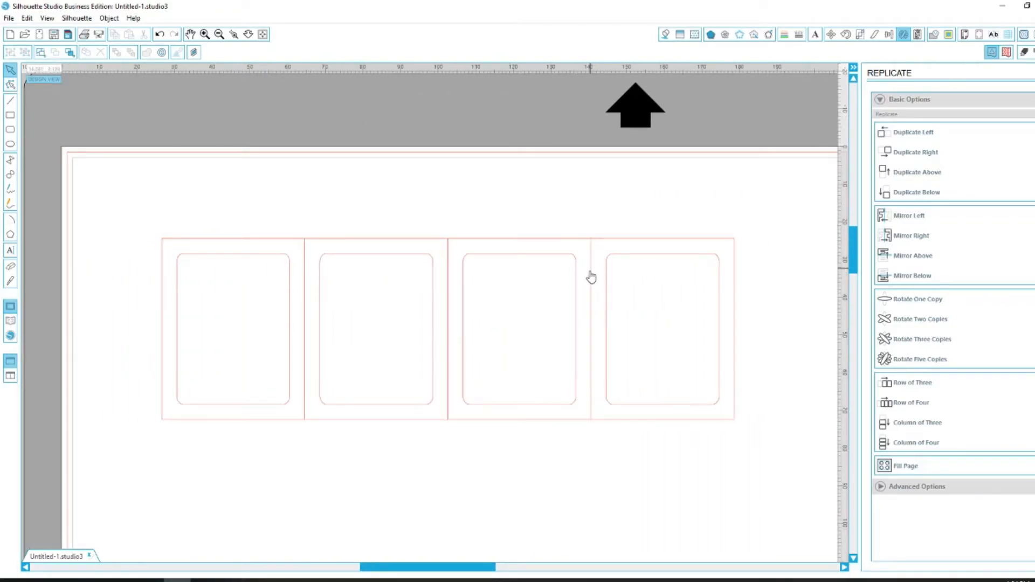
- Move the fourth frame freely up and away from the row, and undo the move
click(621, 247)
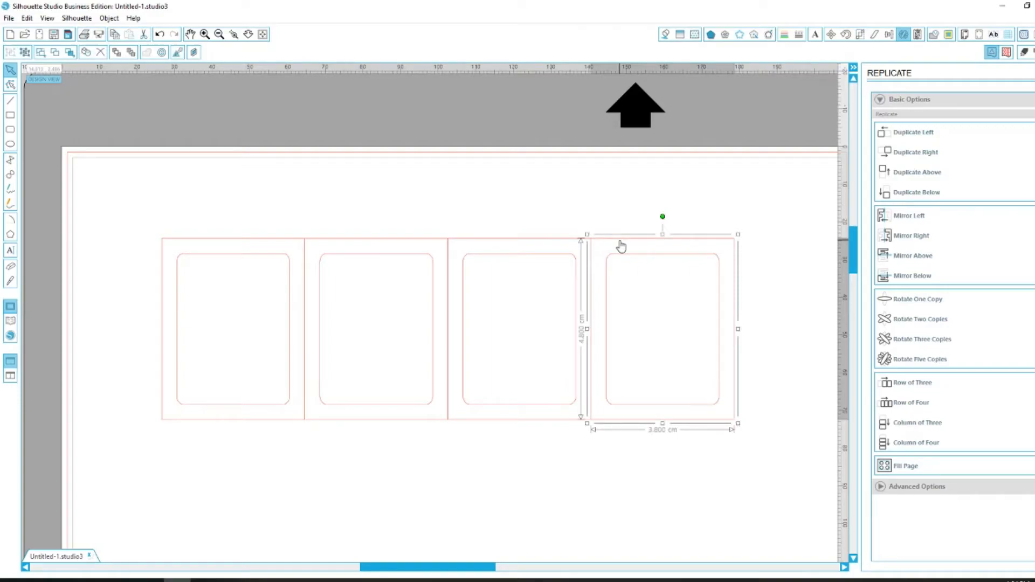
drag(621, 246, 744, 219)
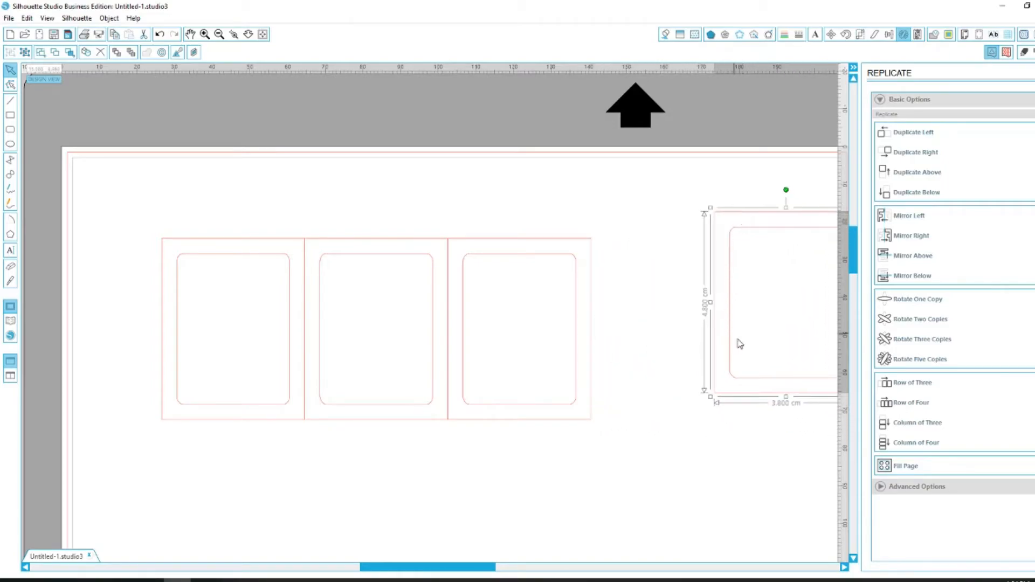
key(ctrl+z)
click(597, 223)
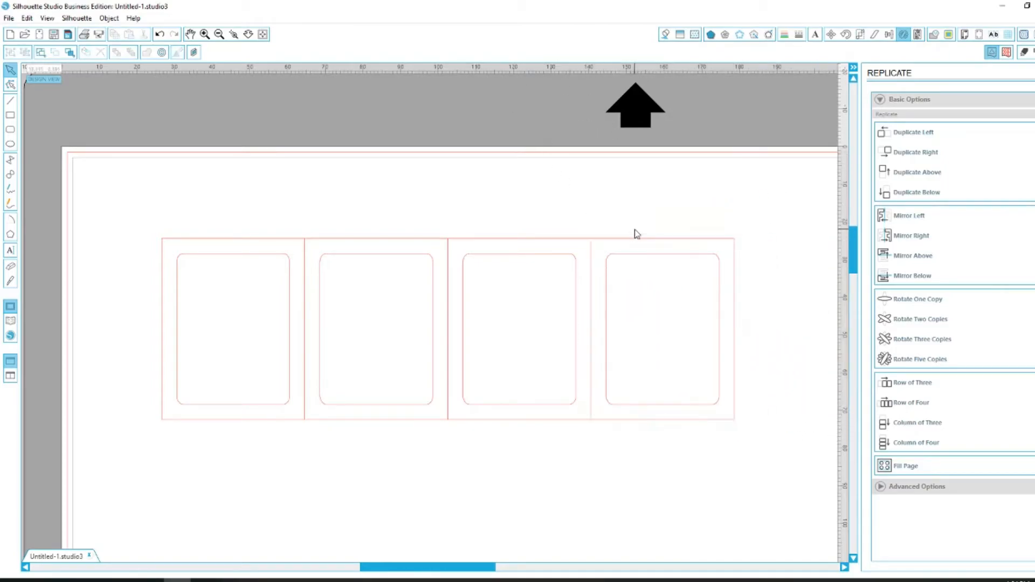
- Nudge the fourth frame straight to the right until it is about 2 cm from the third frame
click(630, 245)
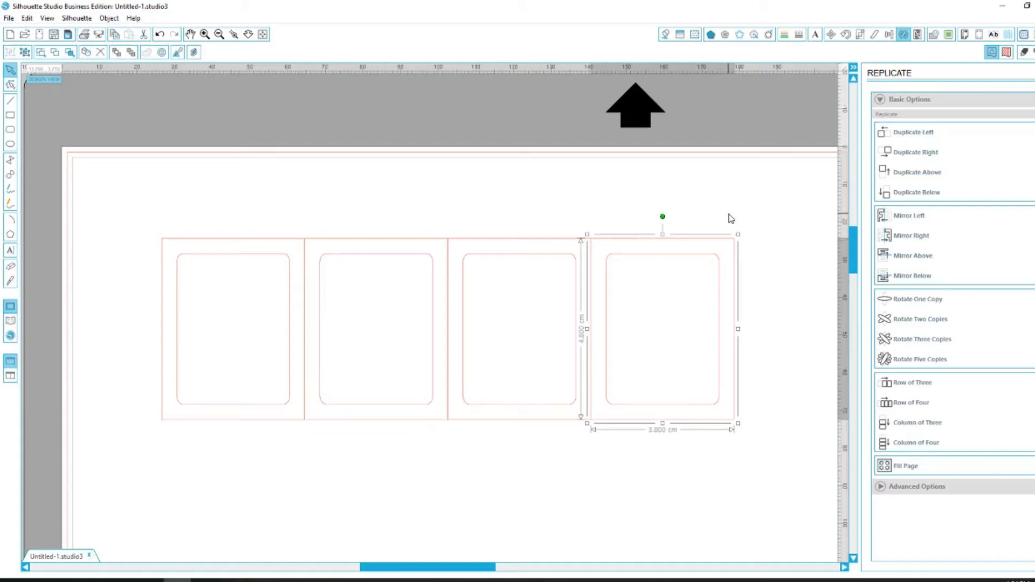
key(Right)
key(Right)
key(Right)
key(Right)
key(Right)
key(Right)
key(Right)
key(Right)
key(Right)
key(Right)
key(Right)
key(Right)
key(Right)
key(Right)
key(Right)
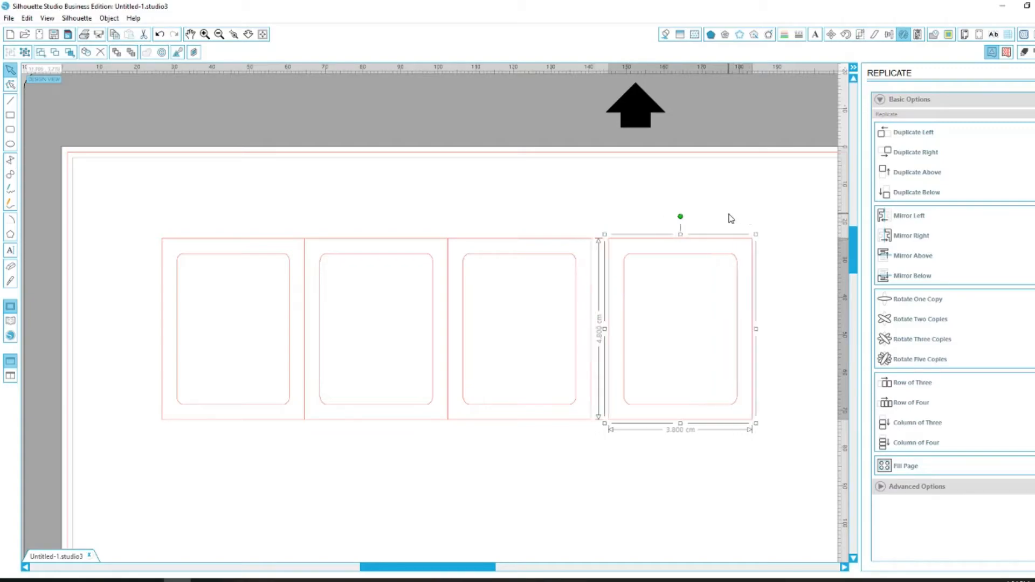
key(Right)
key(Right)
key(Right)
key(Right)
key(Right)
key(Right)
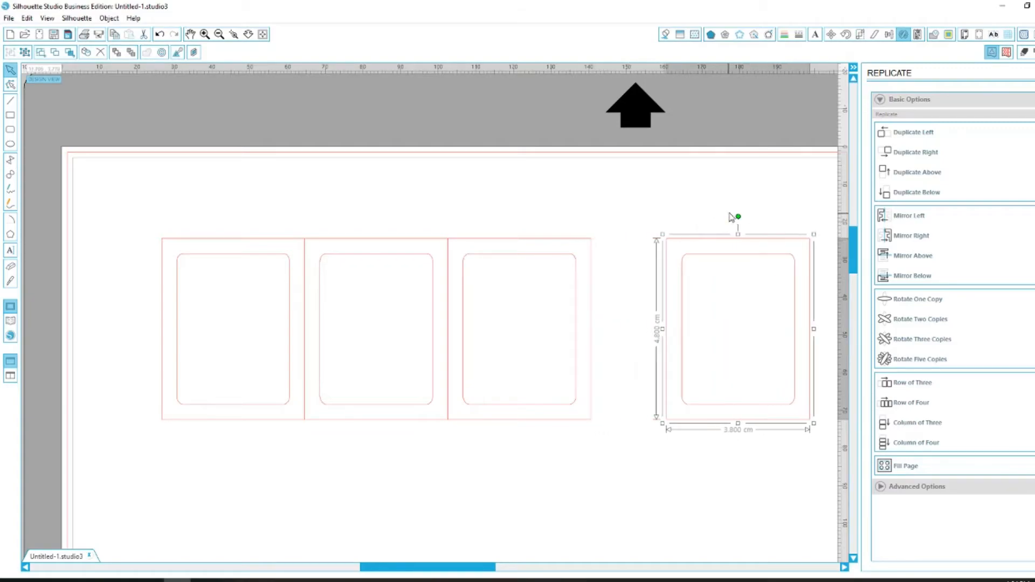
click(696, 183)
- Select all four frames and space them evenly in the horizontal direction
drag(225, 191, 779, 317)
click(890, 36)
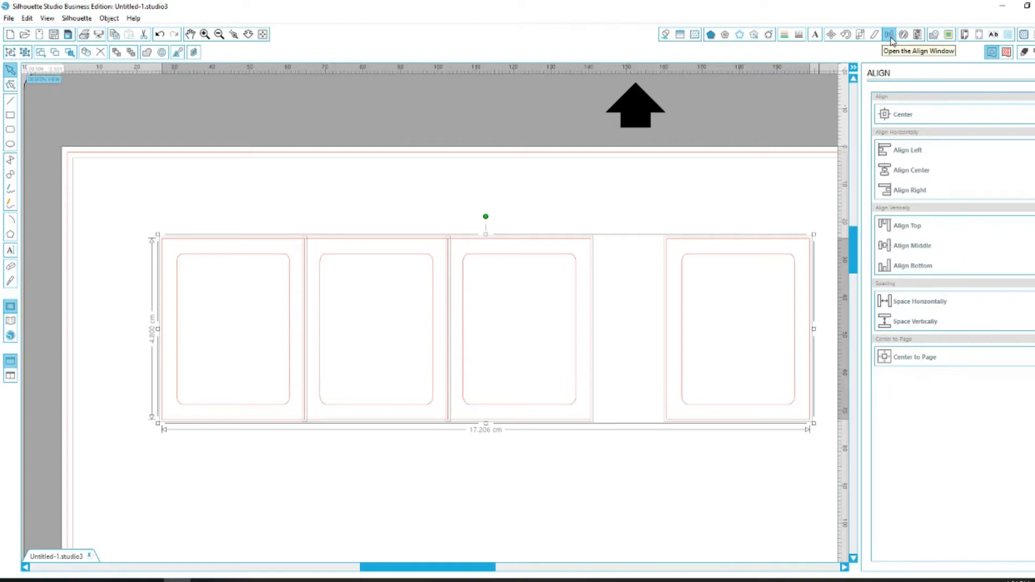
click(919, 303)
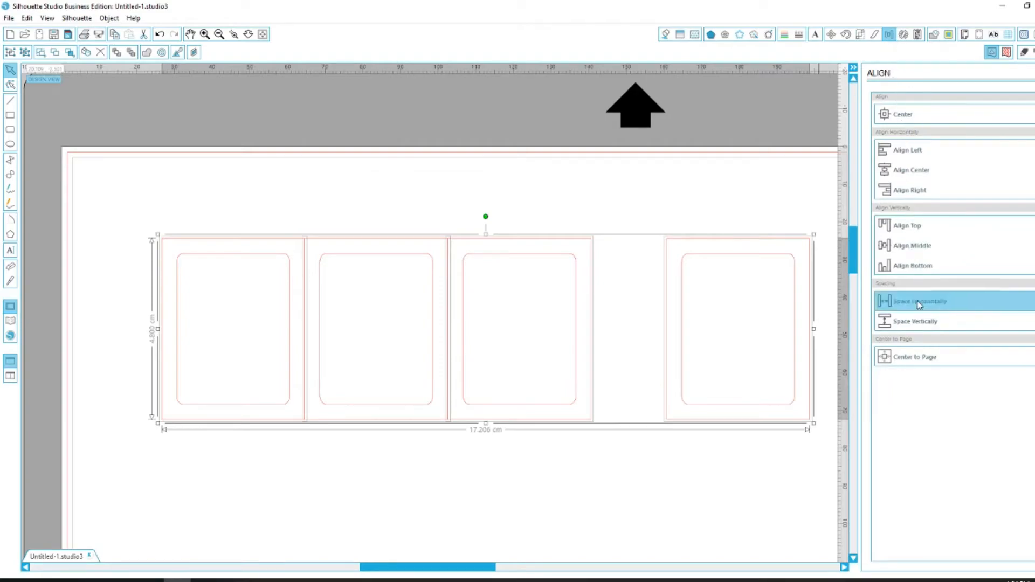
click(704, 224)
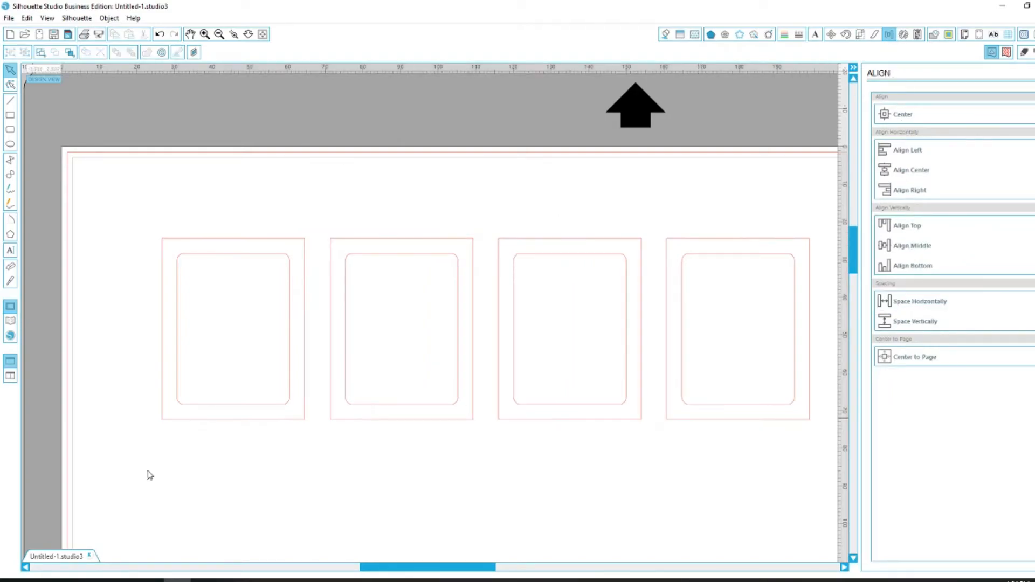
- Select the row of four frames and nudge it about 0.6 cm towards the page's left edge
mouse_move(462, 567)
mouse_down()
mouse_move(496, 568)
mouse_move(455, 574)
mouse_up()
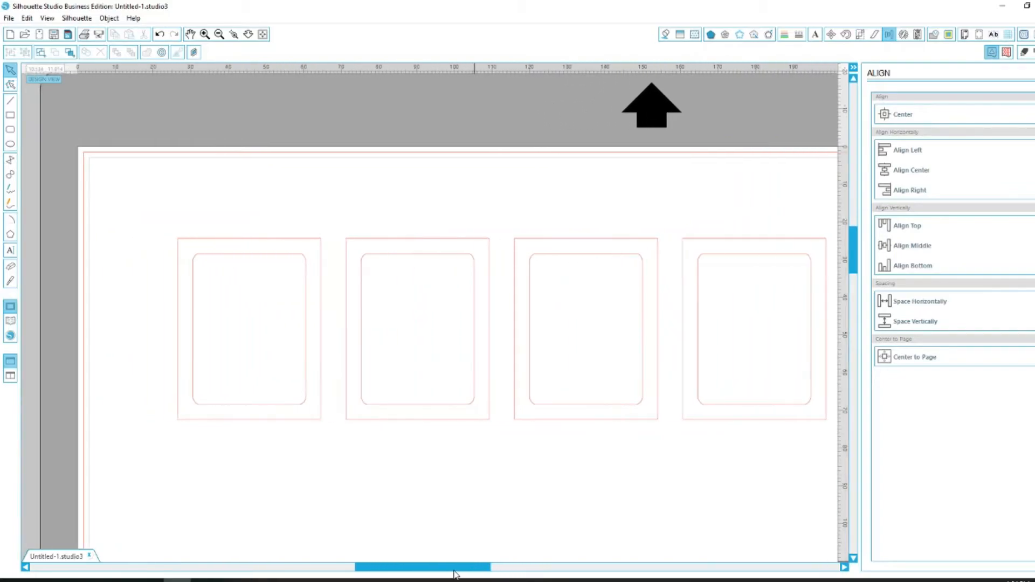
drag(743, 512, 218, 306)
key(Left)
key(Left)
key(Left)
key(Left)
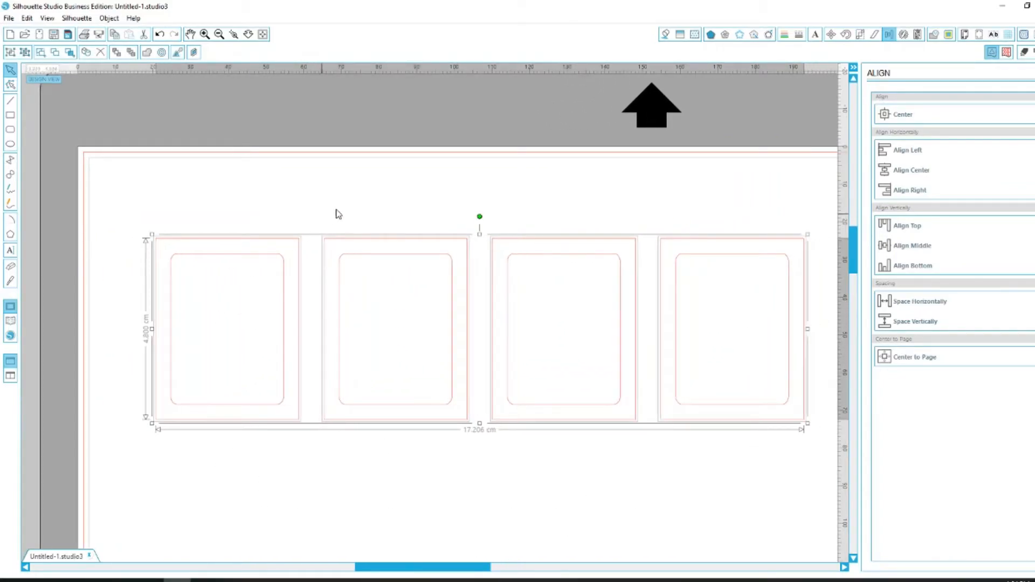
click(438, 537)
drag(477, 571, 504, 567)
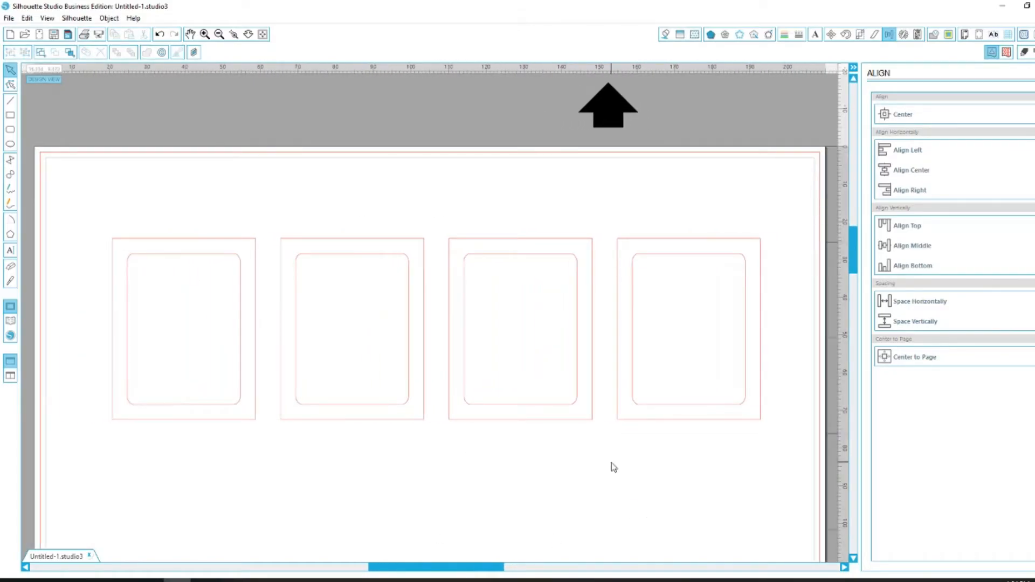
- Select all four frames and ungroup their outer and inner rectangles
drag(728, 457, 236, 259)
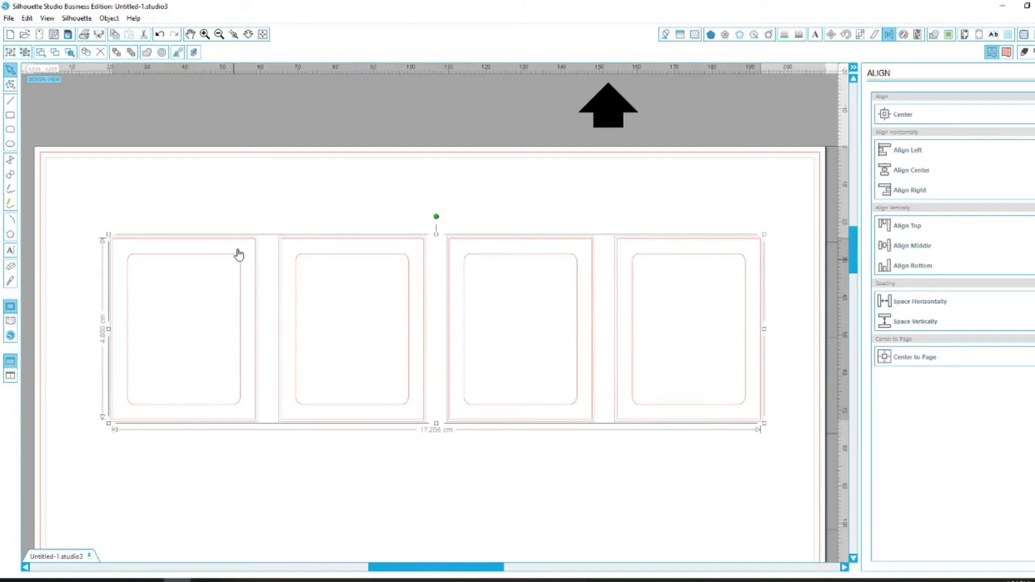
right_click(249, 238)
click(283, 420)
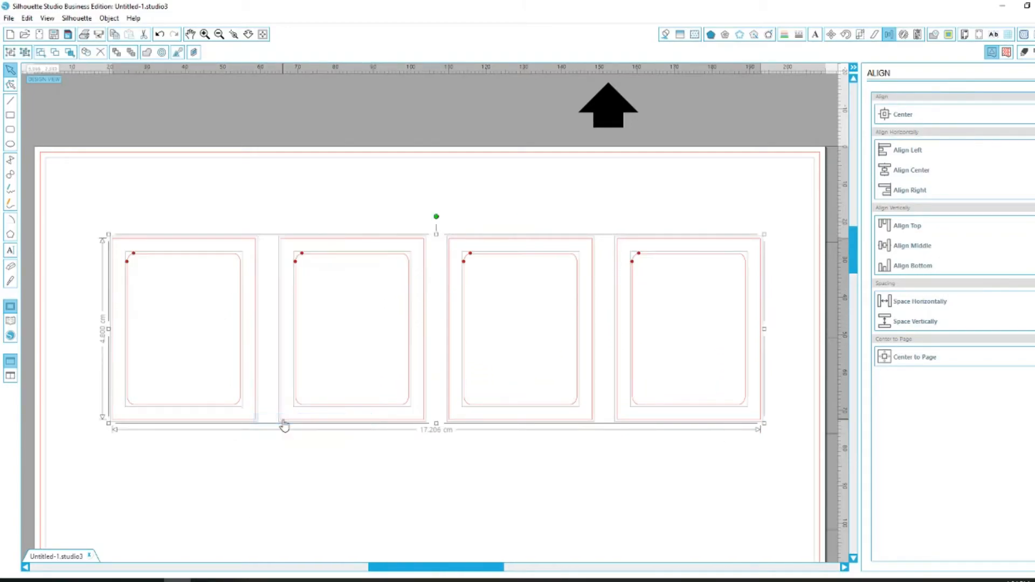
click(328, 332)
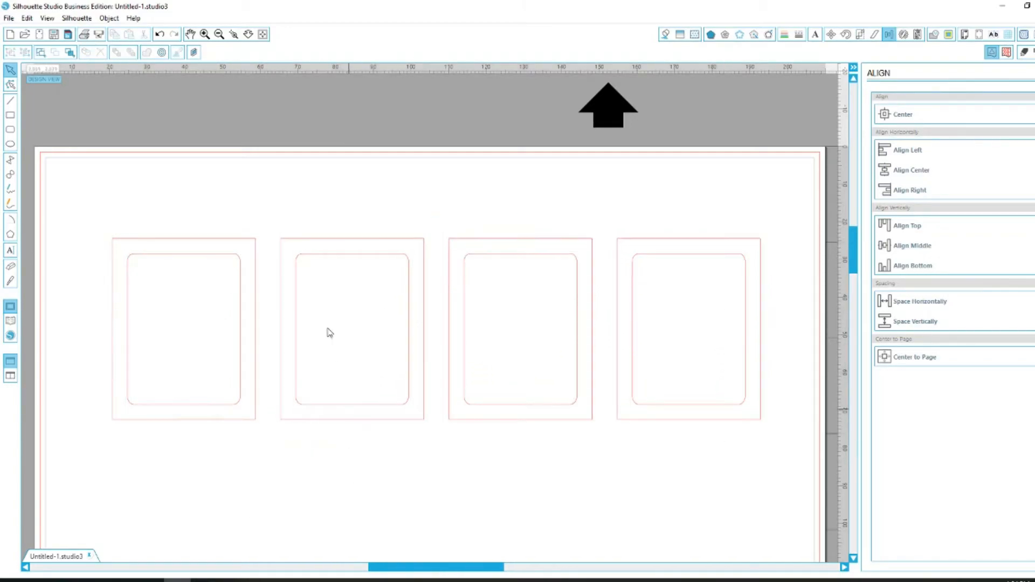
- Fill the first frame's inner rectangle with photo IMG_3048 and the second frame's with IMG_8083 from the EXAMP. PHOTOS folder
click(314, 244)
click(327, 206)
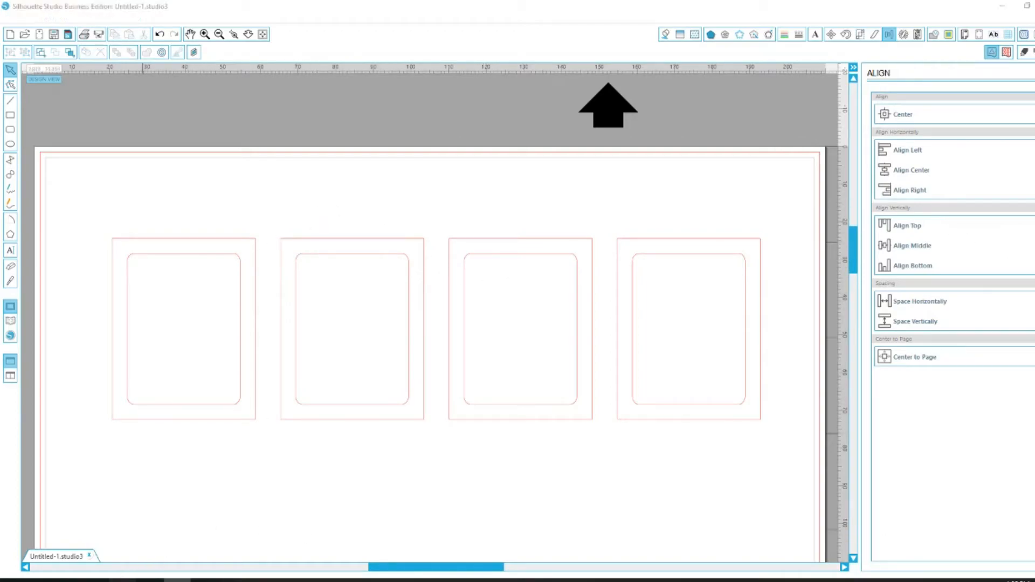
key(alt+Tab)
drag(870, 318, 190, 296)
drag(995, 326, 345, 316)
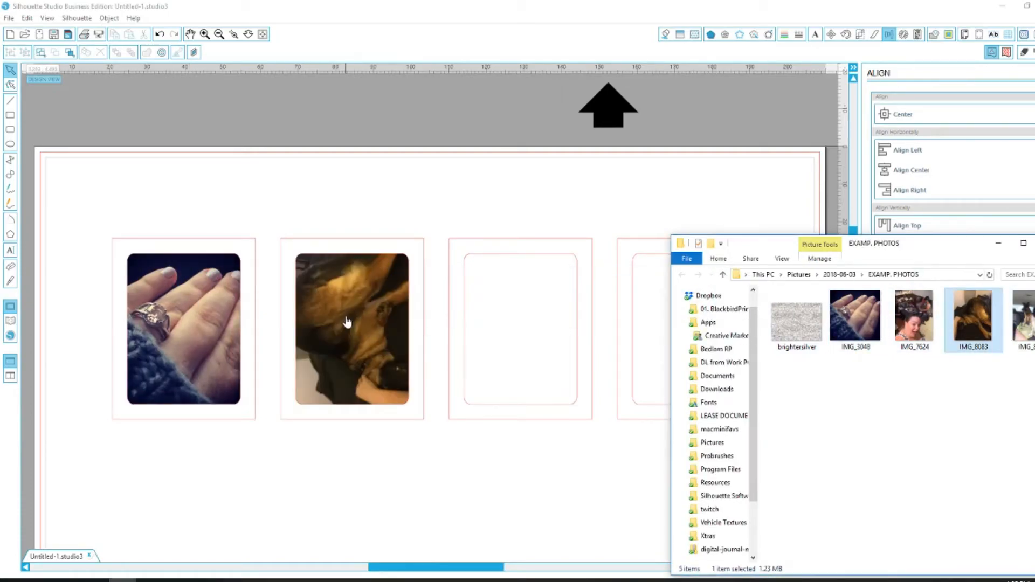
- Rotate the photo fill in the second frame 90° and scale it to about 84.3%
click(368, 318)
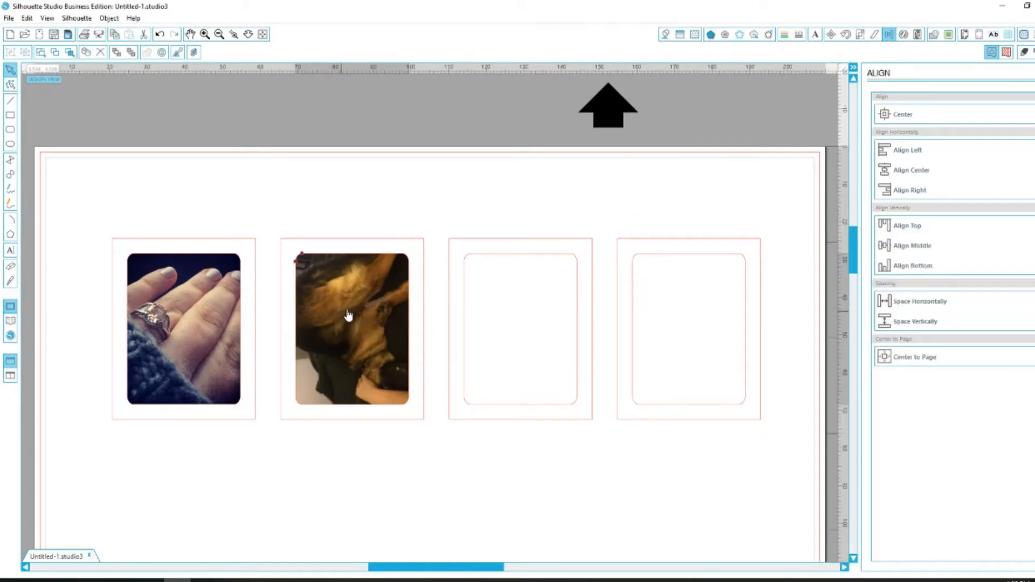
click(694, 36)
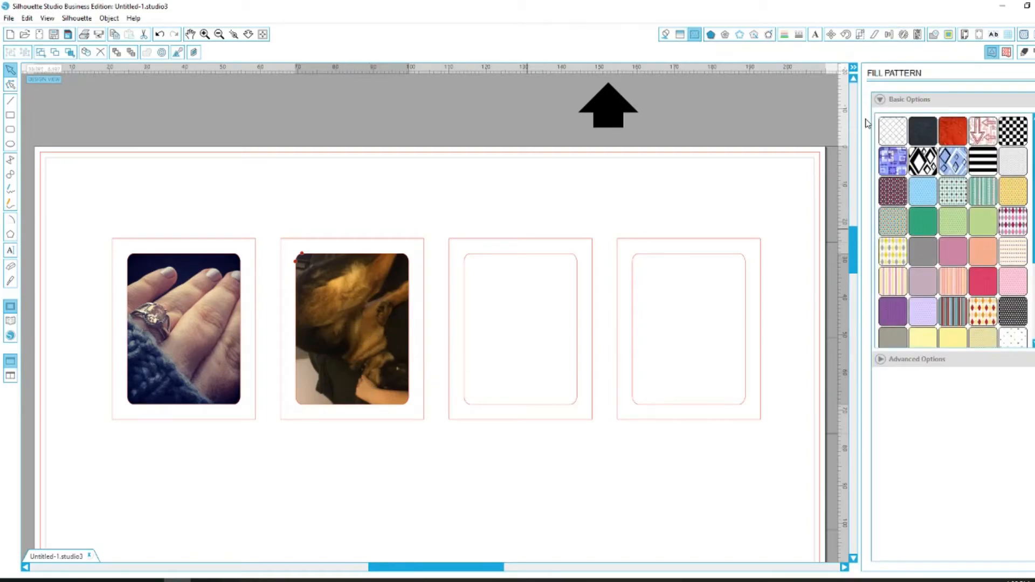
click(963, 101)
click(895, 118)
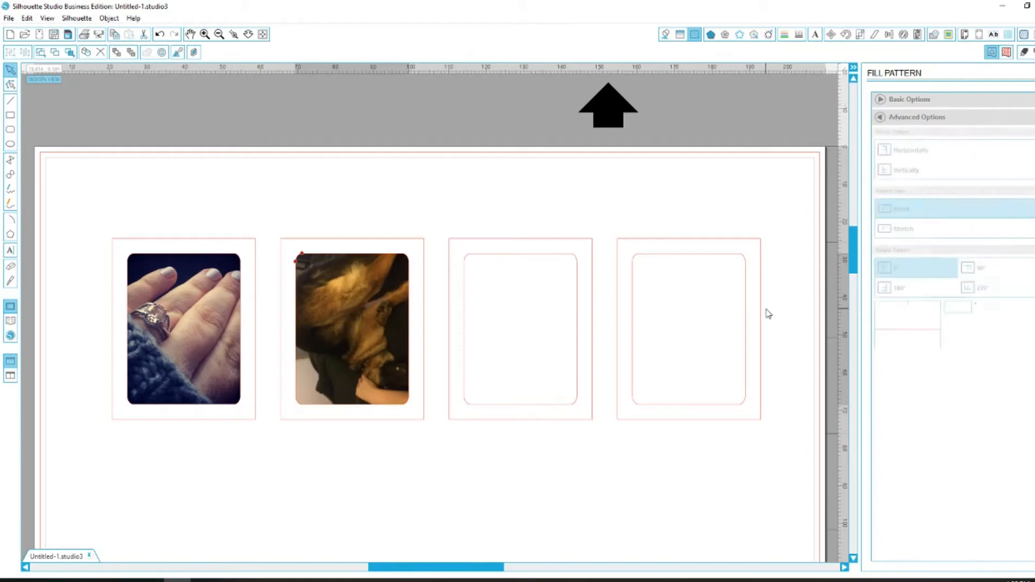
click(358, 338)
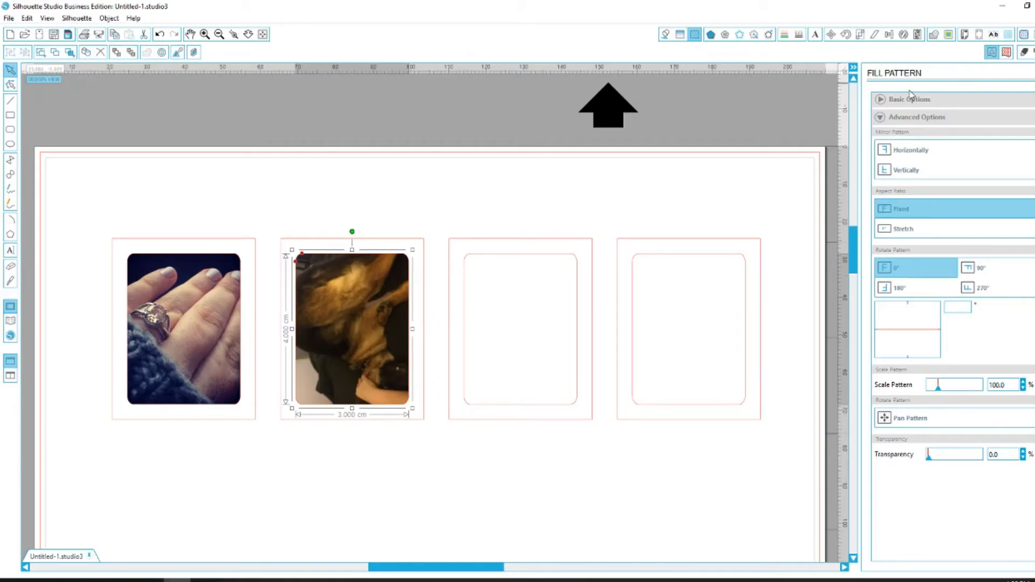
click(880, 100)
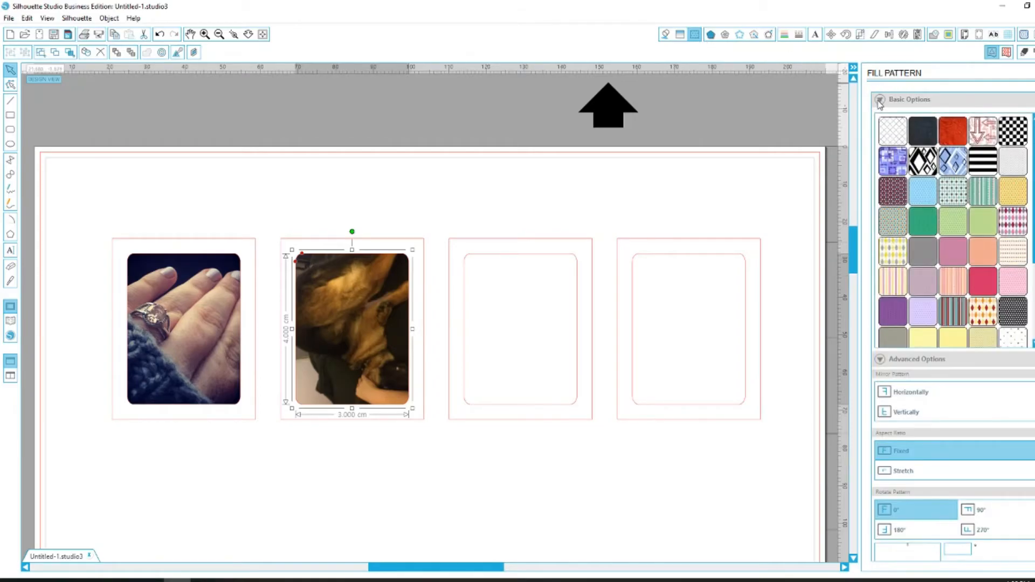
click(880, 101)
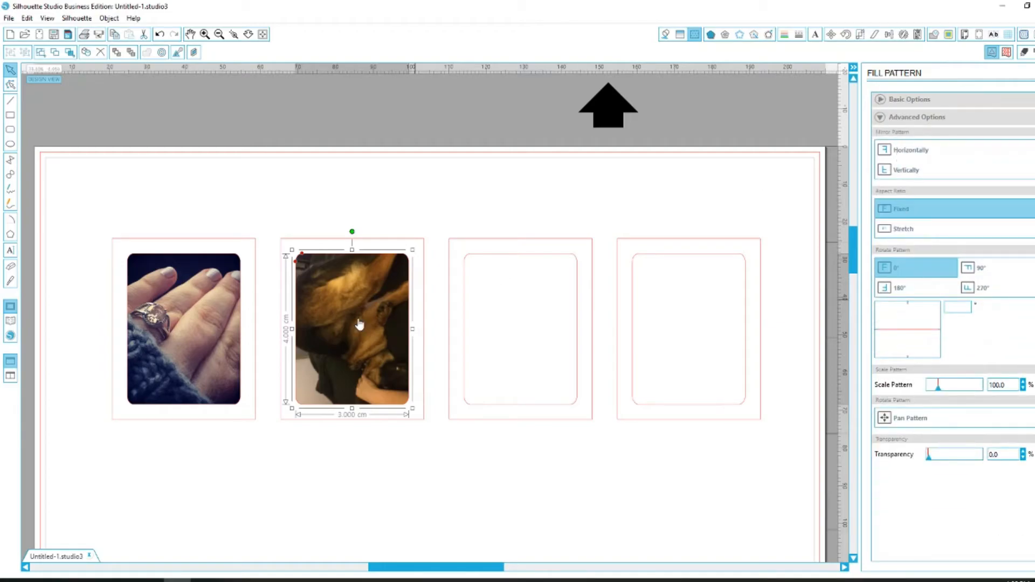
click(989, 274)
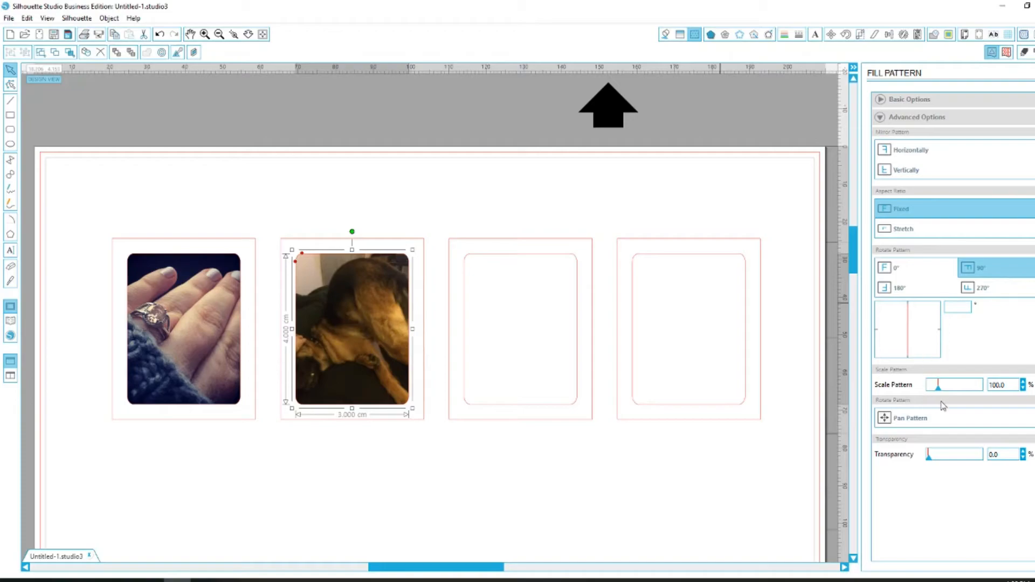
drag(939, 393, 939, 394)
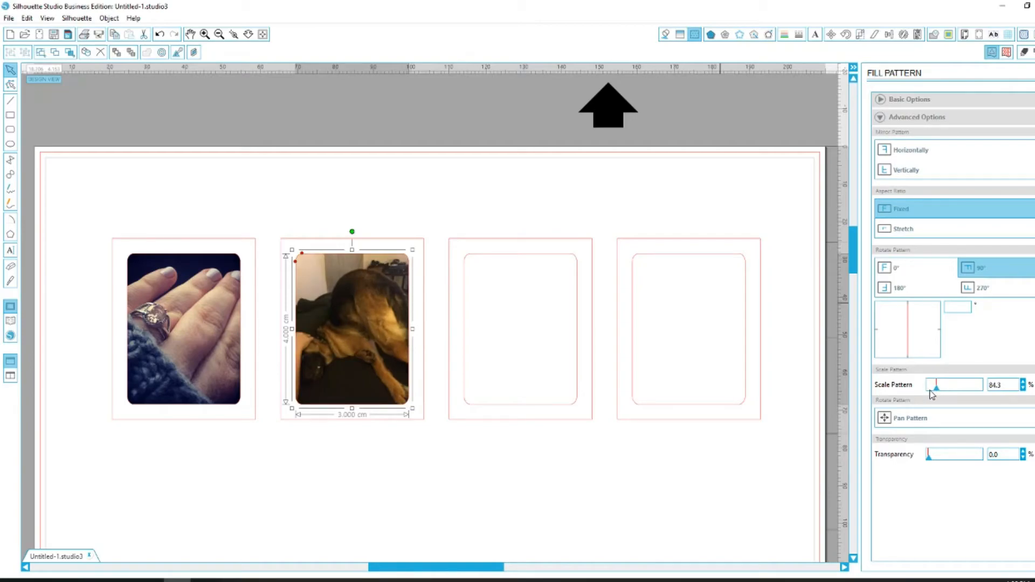
click(695, 495)
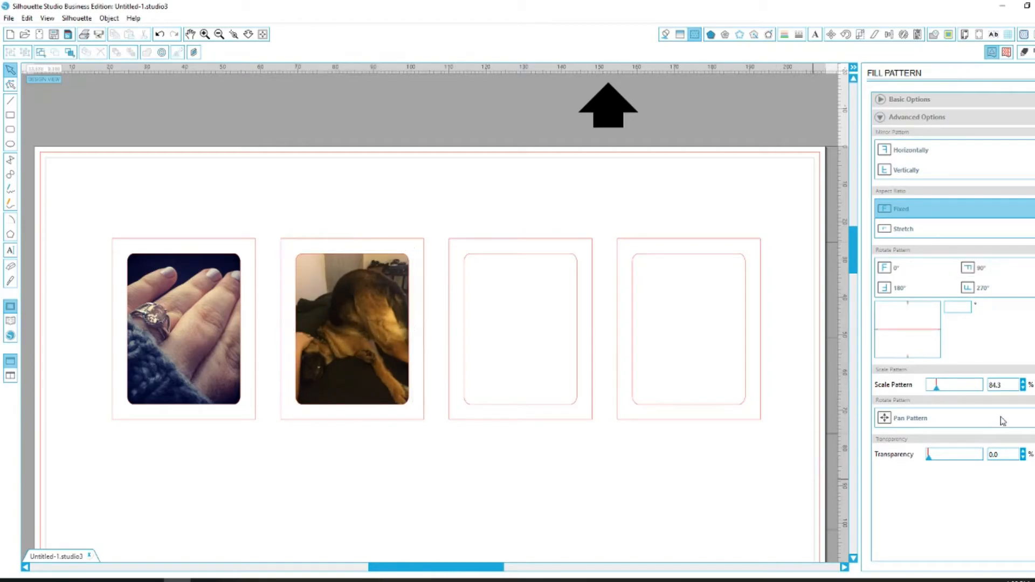
- Brighten the second frame's photo with a brightness of about 29.7 and apply the effect
click(354, 323)
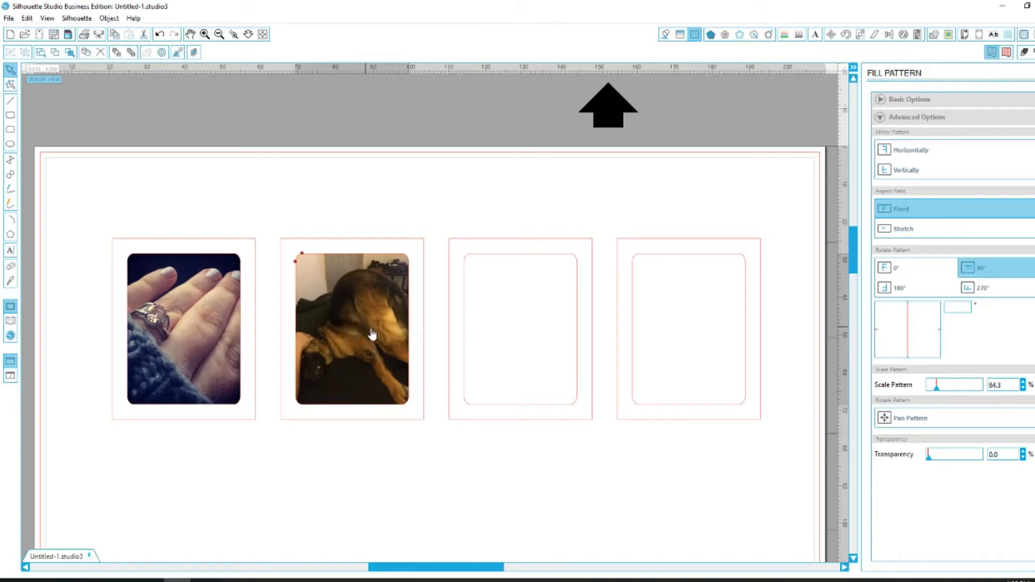
click(754, 35)
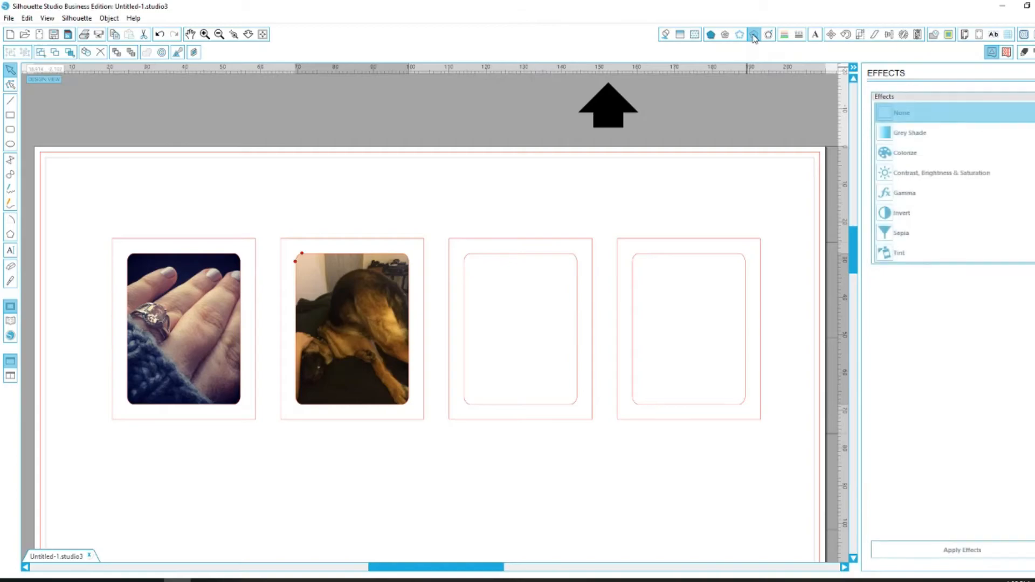
click(925, 175)
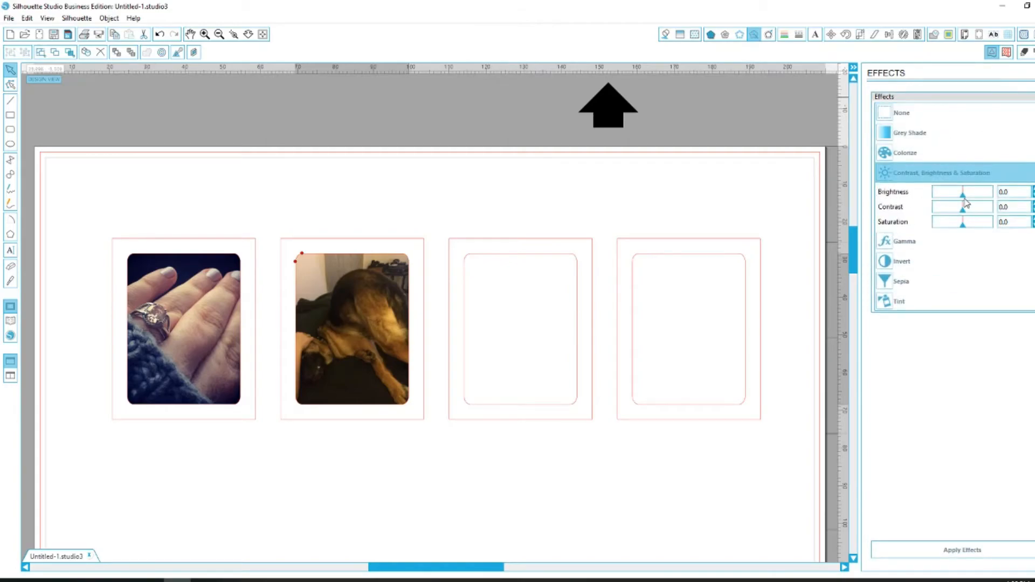
drag(964, 198, 973, 200)
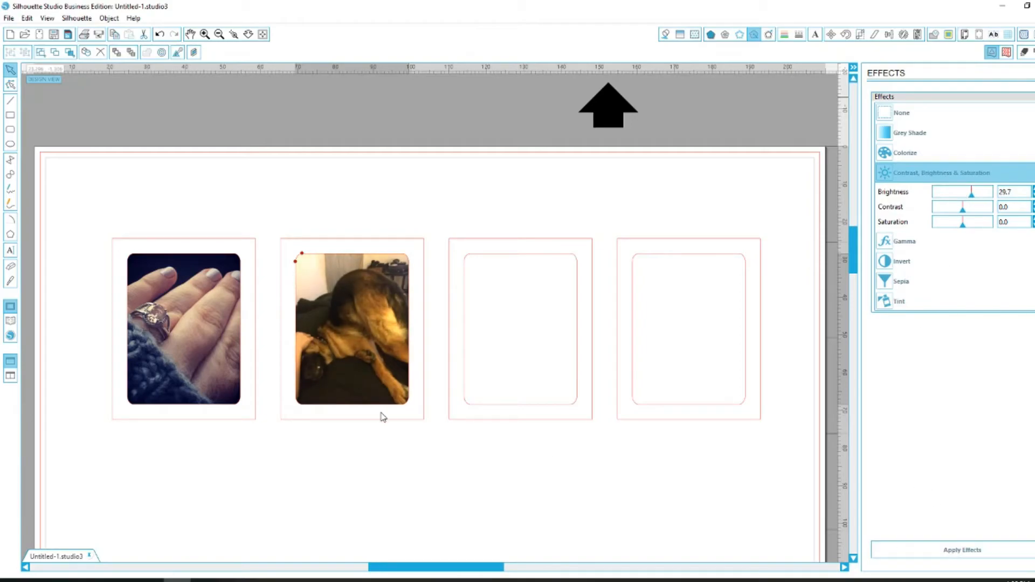
click(596, 485)
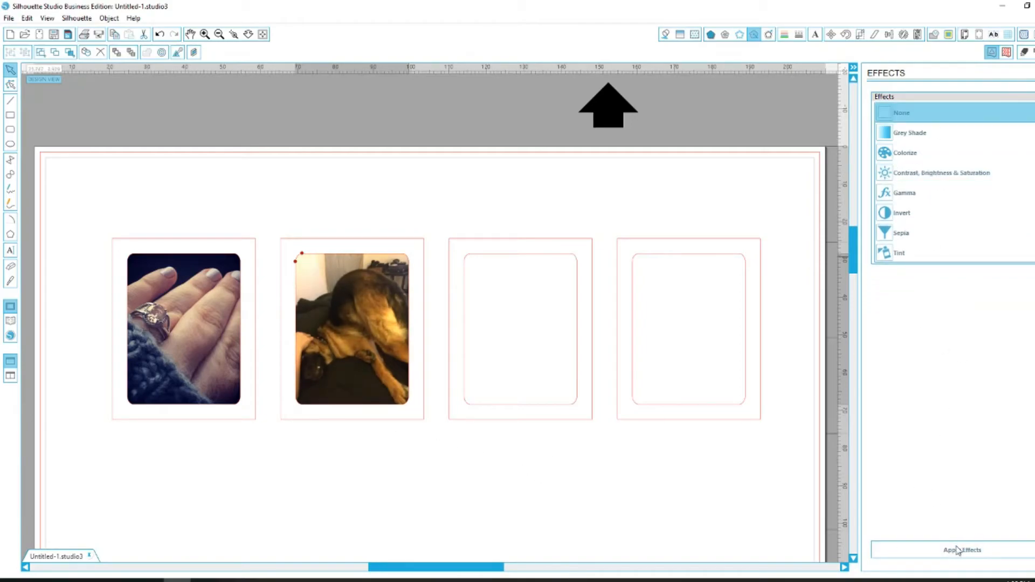
click(561, 247)
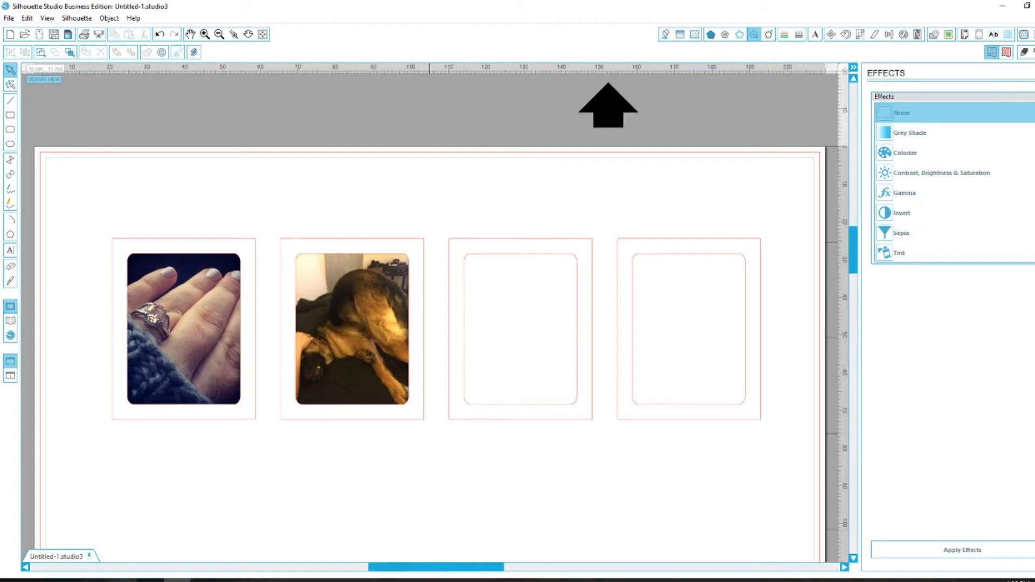
click(123, 580)
drag(1022, 318, 516, 348)
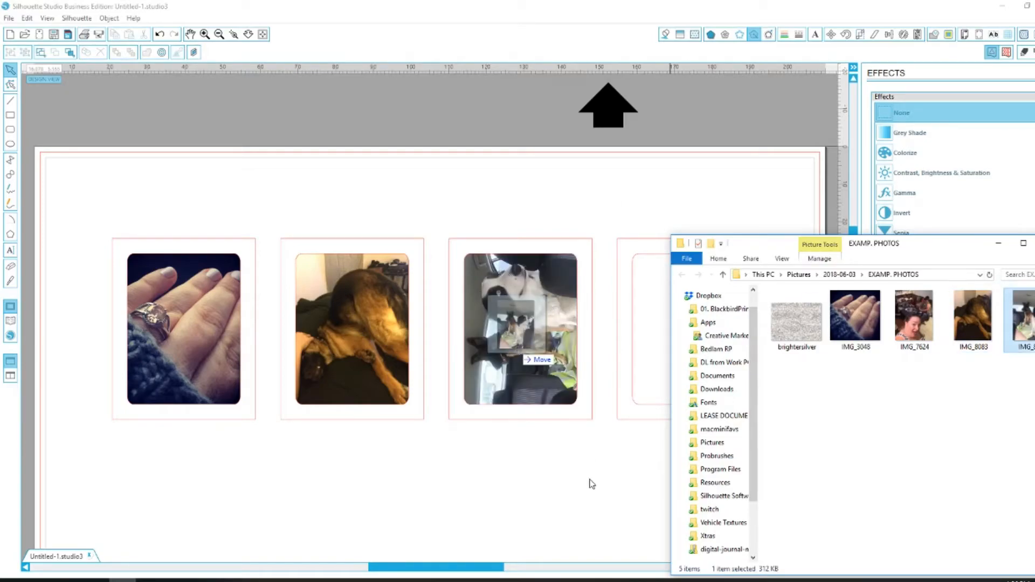
drag(595, 505, 614, 241)
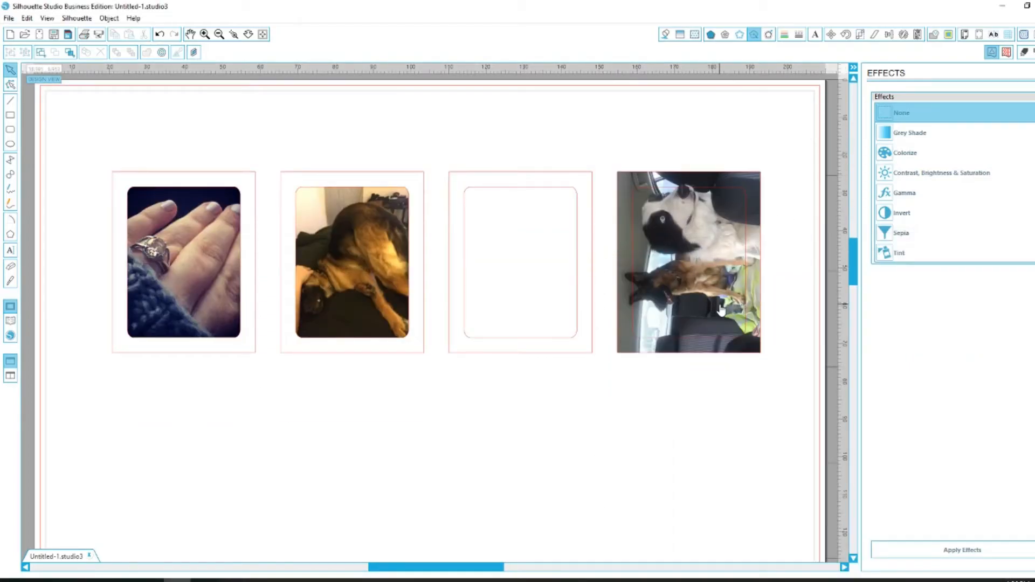
scroll(721, 311, up, 2)
key(ctrl+z)
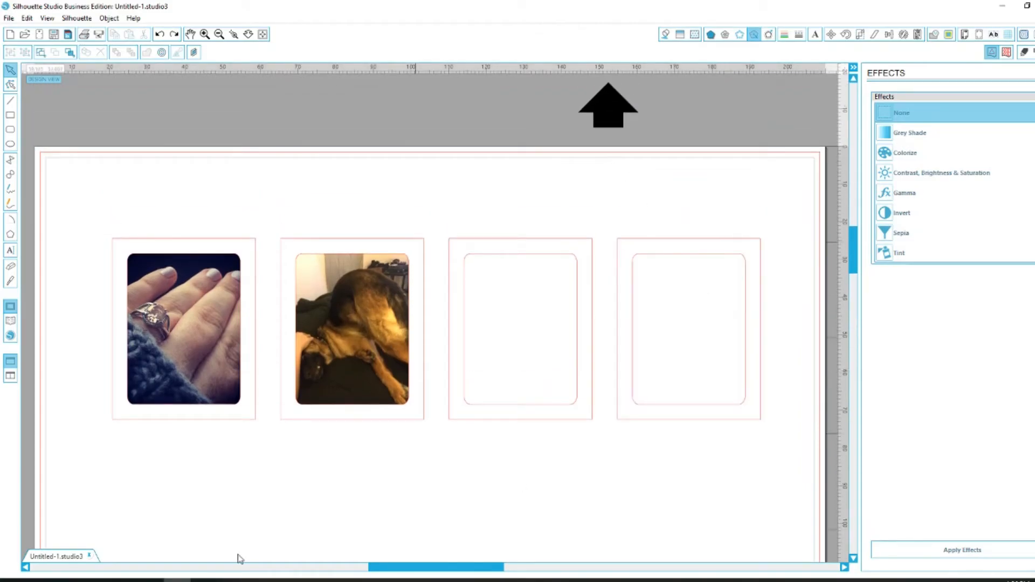
- Fill the third frame's inner rectangle with the photo of the two dogs and the fourth frame's with IMG_7624
click(122, 580)
drag(1021, 314, 507, 317)
drag(925, 331, 662, 322)
click(999, 243)
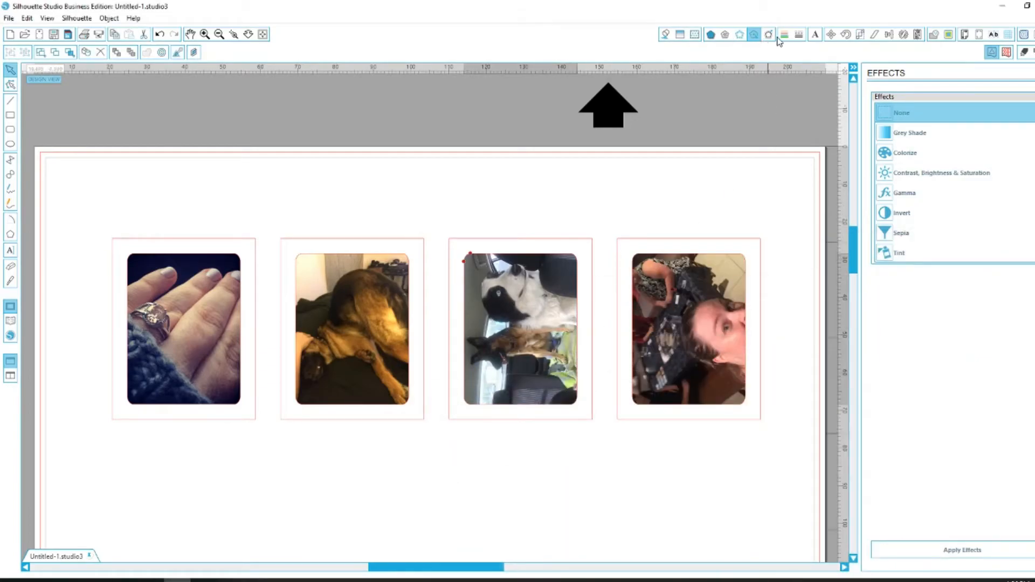
- Rotate the photo fill in the third frame 90°
click(694, 35)
click(909, 99)
click(910, 101)
click(984, 262)
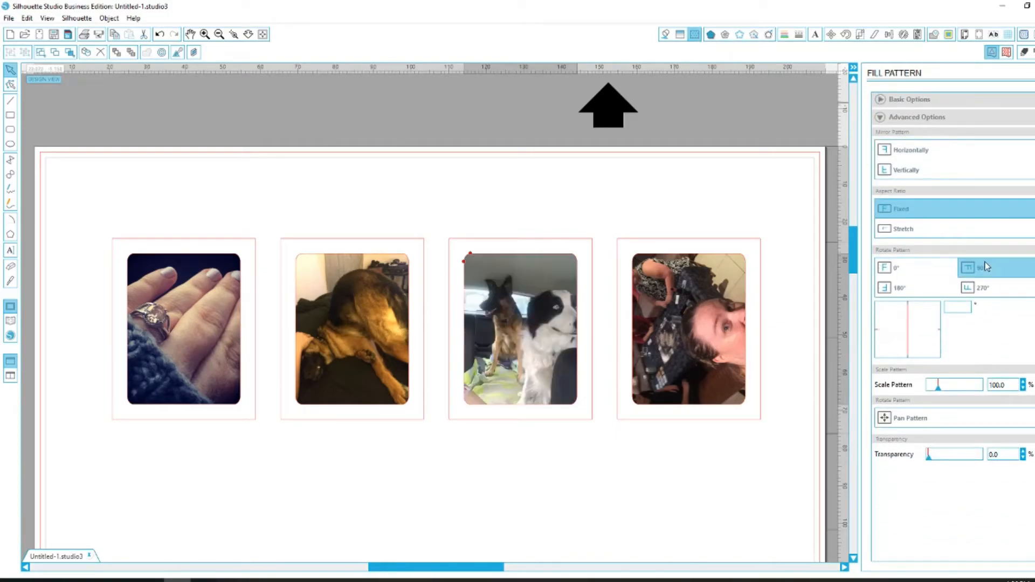
- Pan the third frame's photo so both dogs sit within the rectangle and scale it to about 104.7%
drag(941, 390, 944, 389)
click(911, 419)
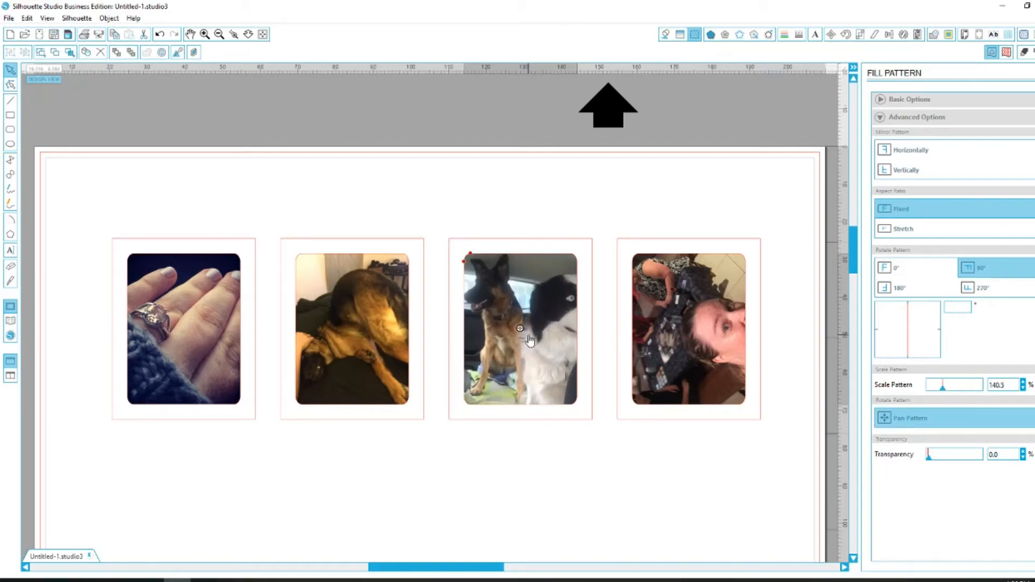
drag(520, 330, 541, 341)
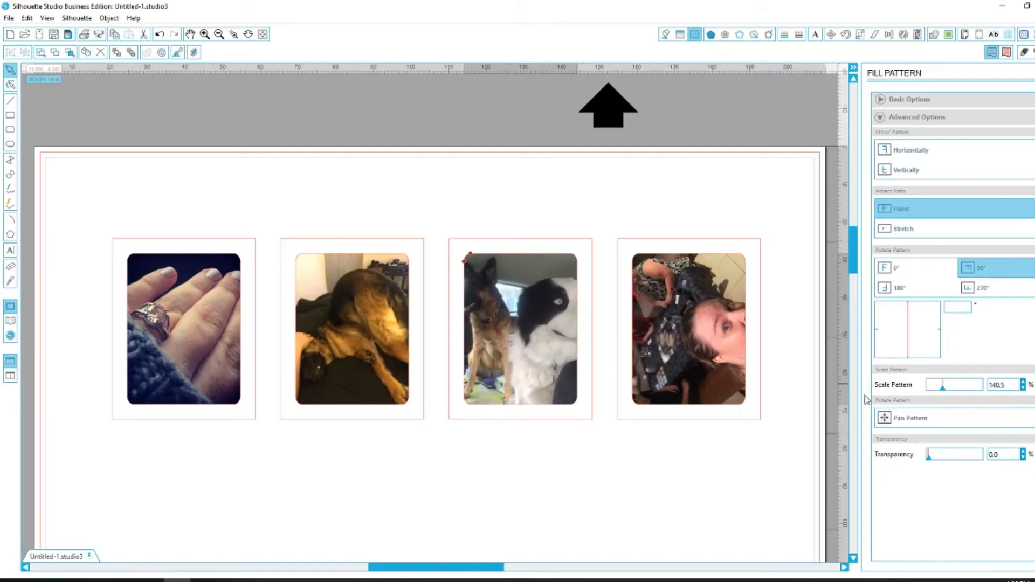
drag(944, 390, 939, 389)
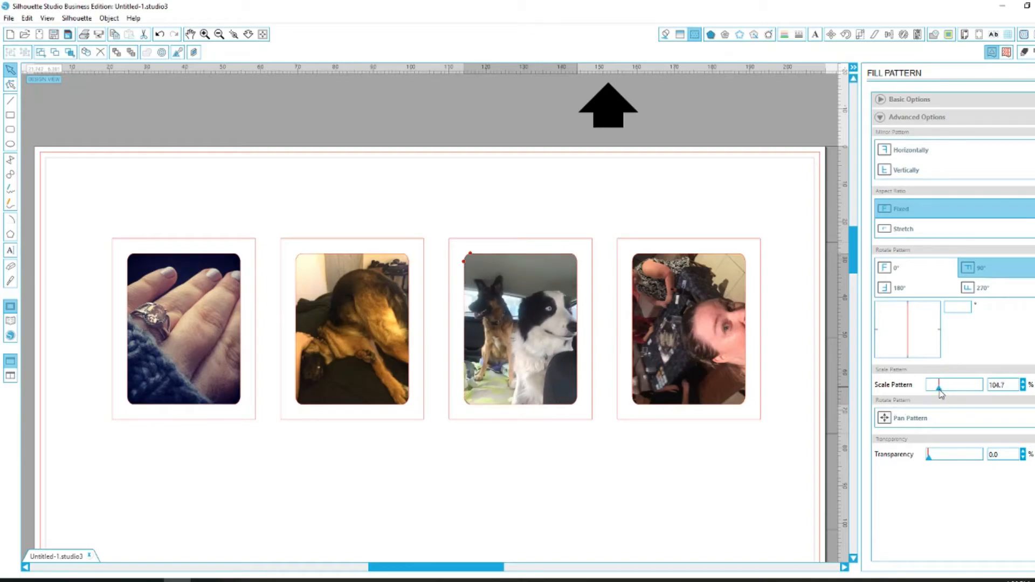
- Rotate the photo fill in the fourth frame 90° and fit it within the rectangle at about 94.5% scale
click(655, 371)
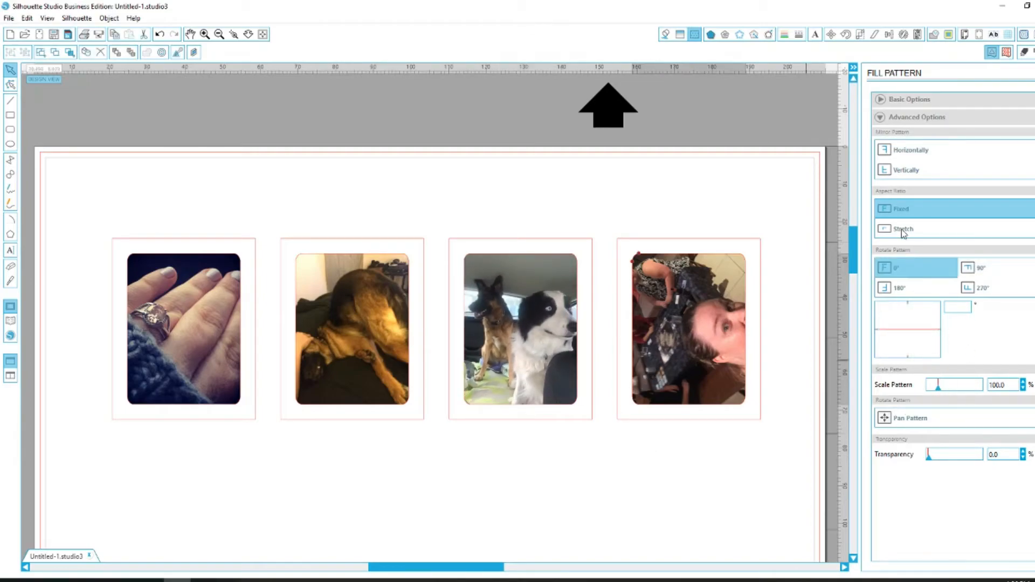
click(980, 269)
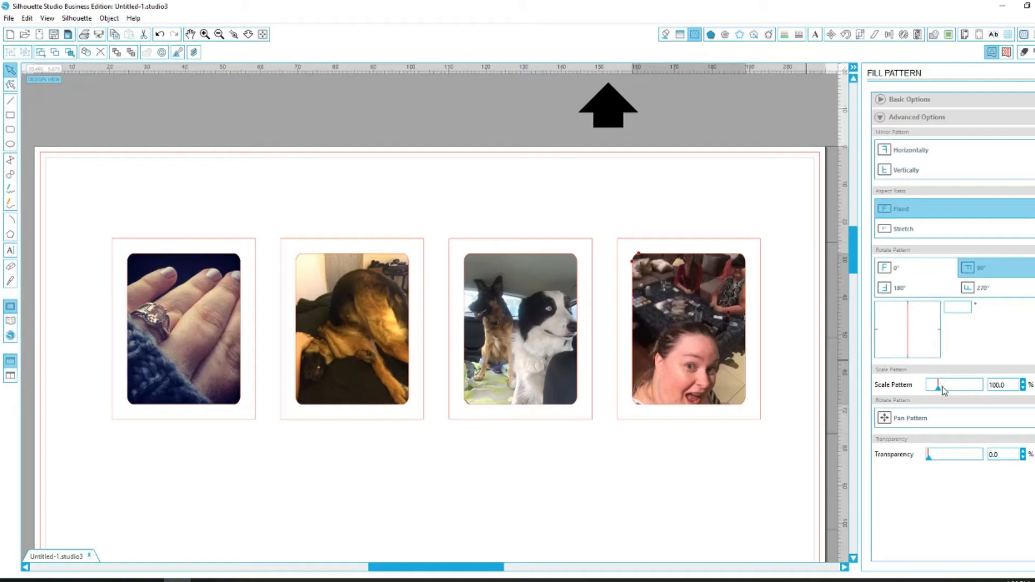
click(929, 418)
drag(690, 330, 716, 348)
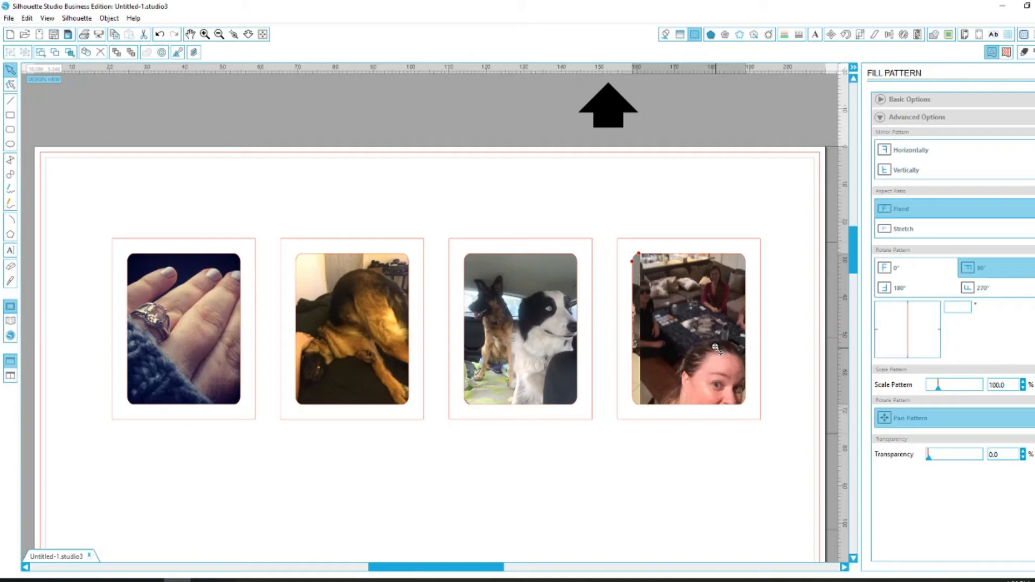
drag(716, 348, 700, 345)
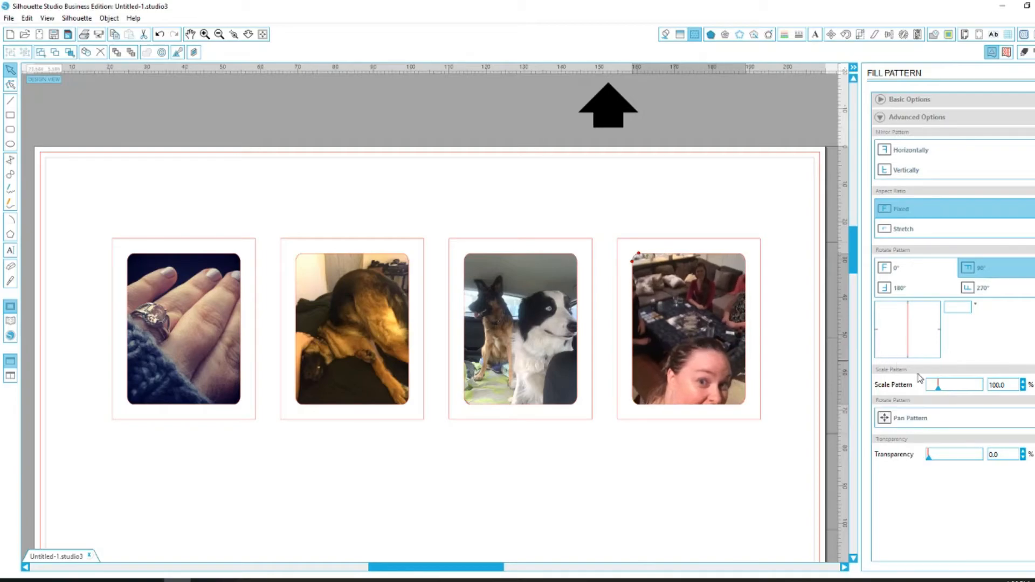
drag(939, 387, 939, 388)
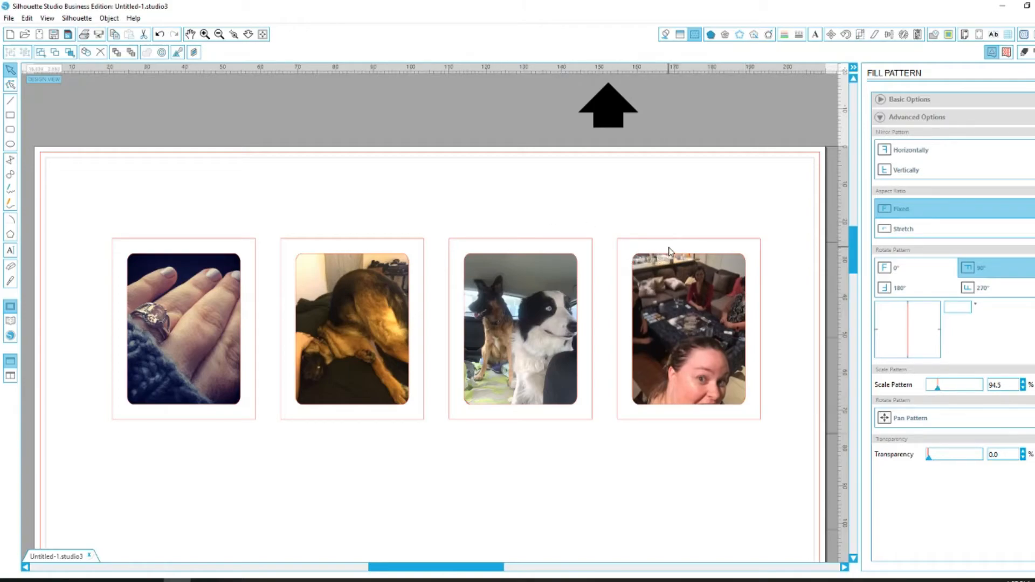
- Stretch the fourth frame's inner photo rectangle upwards to a height of about 4.024 cm
click(694, 255)
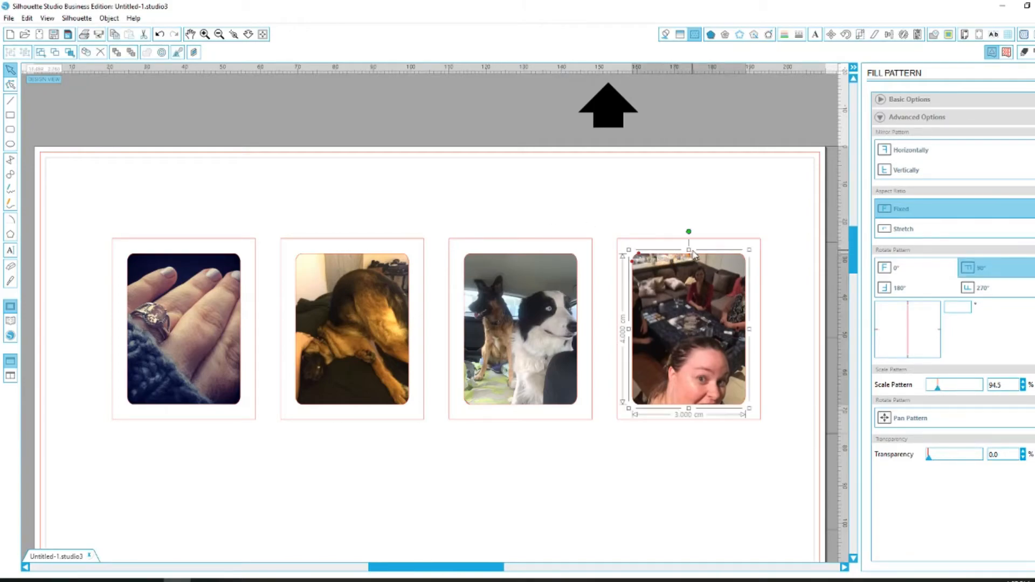
drag(689, 250, 686, 249)
click(701, 416)
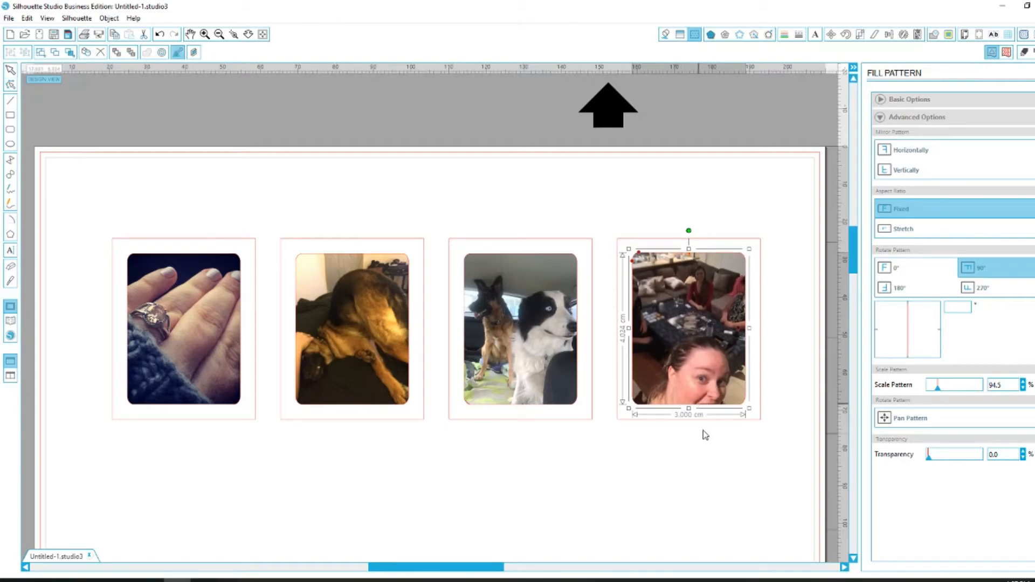
- Pan the photo fill slightly within the fourth frame's inner rectangle
click(695, 357)
click(941, 423)
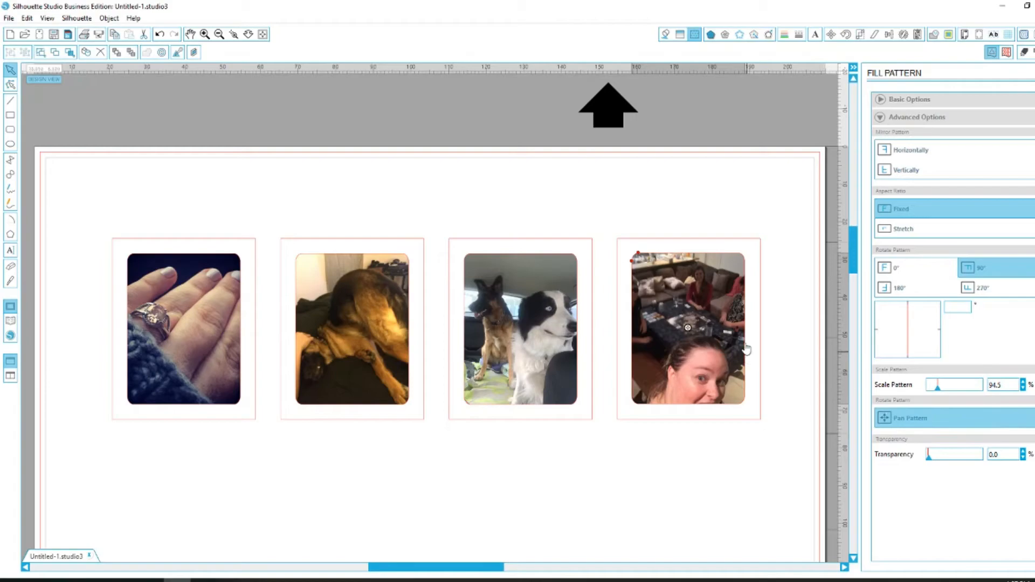
mouse_move(695, 338)
mouse_down()
mouse_move(677, 326)
mouse_move(692, 329)
mouse_up()
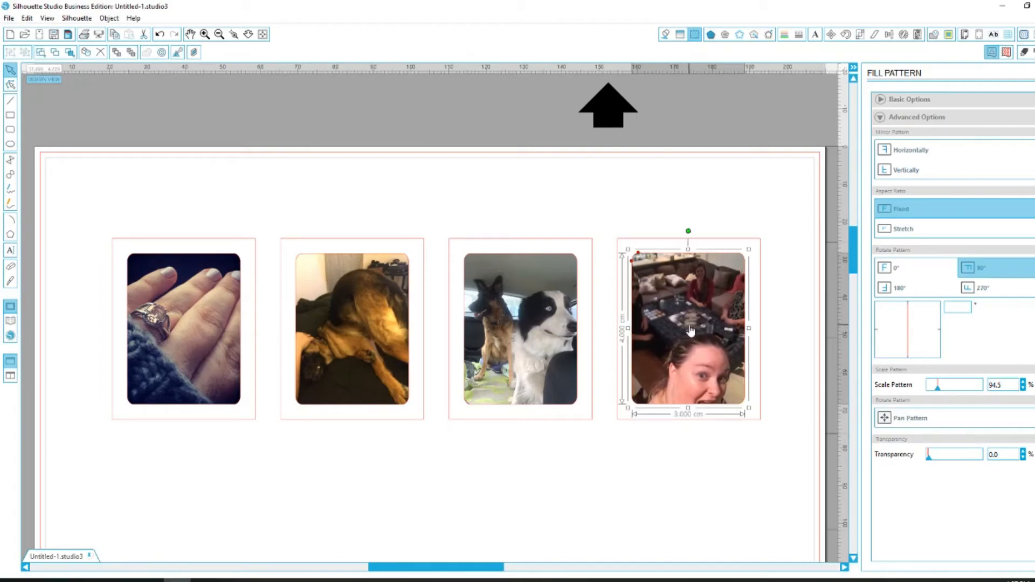
- Select the fourth frame with its photo rectangle and shorten both from the lower edge, the outer frame by about 1 cm
click(722, 429)
drag(679, 478, 686, 384)
click(699, 453)
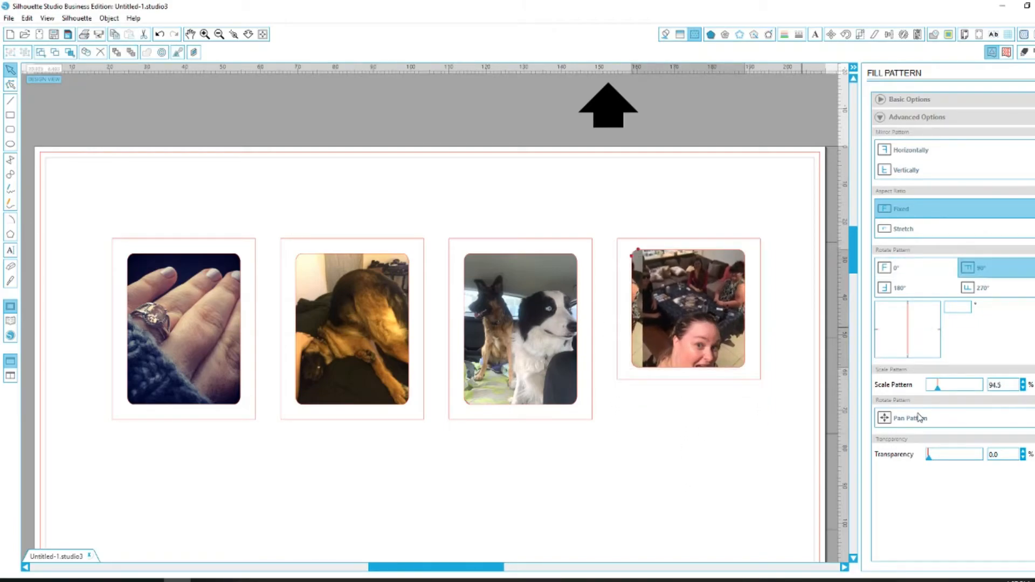
- Scale the fourth frame's photo fill to 114.9% and pan it slightly within the inner rectangle
drag(939, 388, 941, 389)
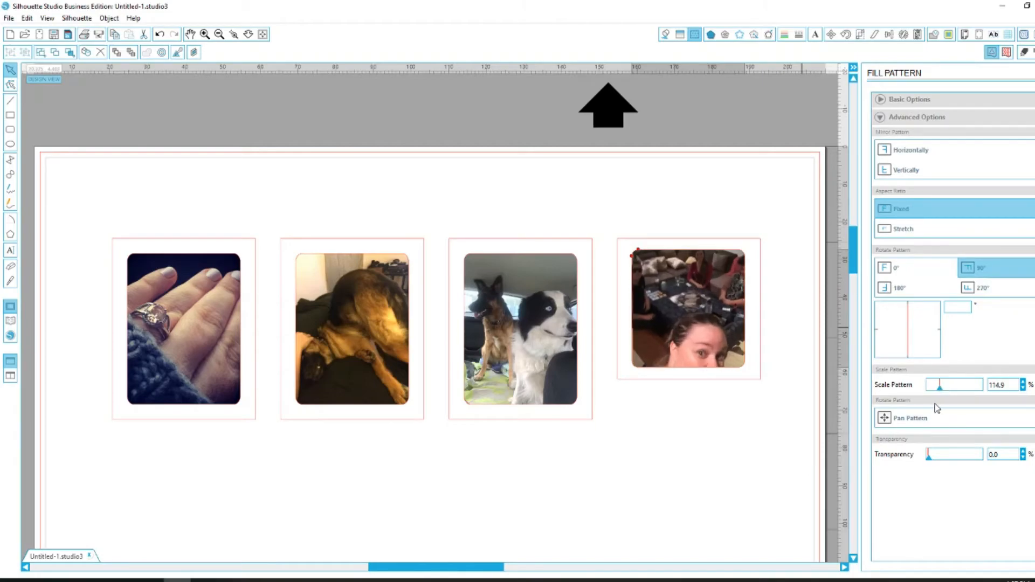
click(937, 417)
mouse_move(693, 313)
mouse_down()
mouse_move(706, 310)
mouse_move(684, 311)
mouse_up()
click(694, 436)
click(617, 380)
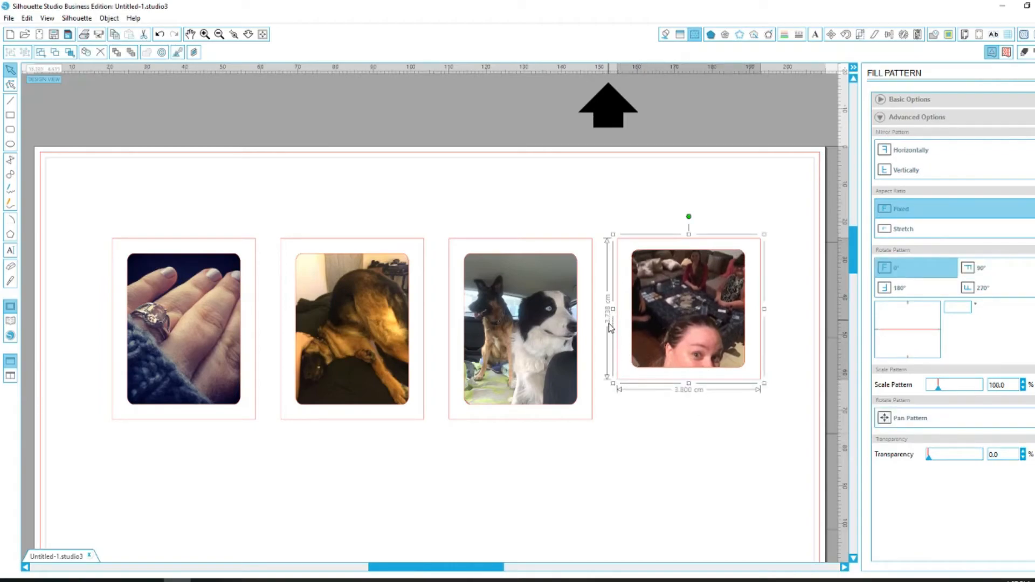
click(694, 410)
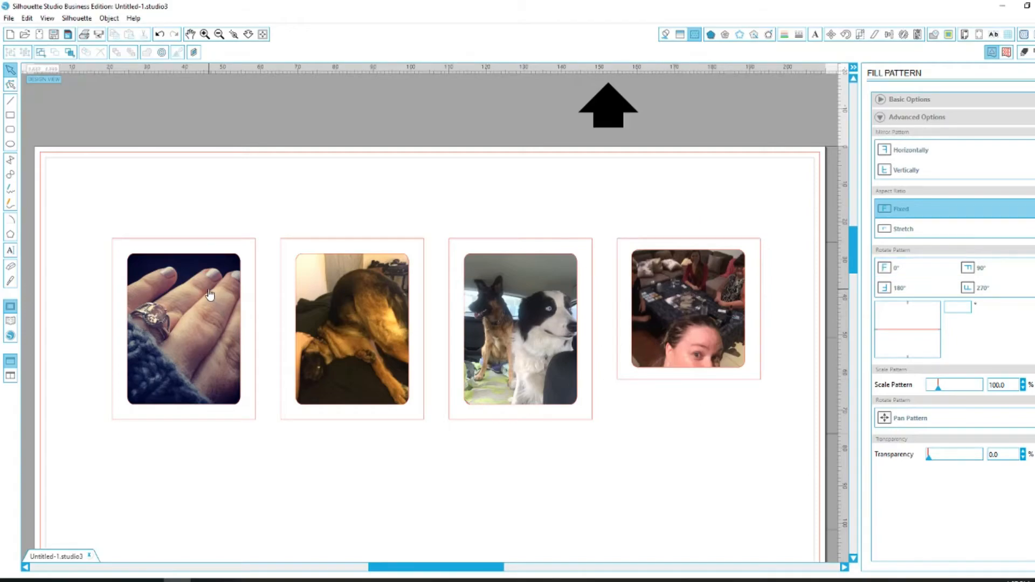
- Fill the first frame's outer rectangle with solid red, then change it to pink FF237B
click(229, 246)
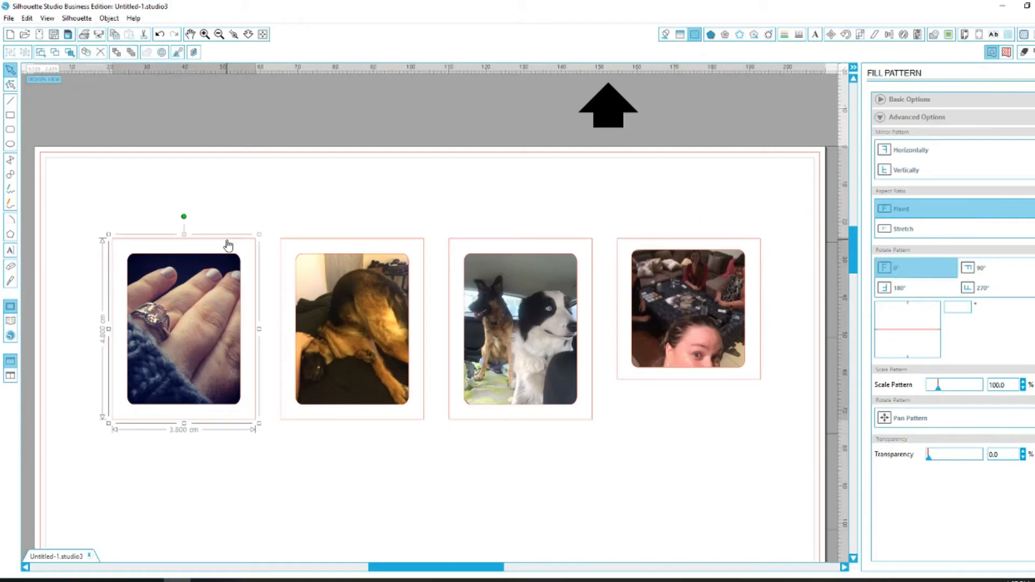
click(665, 34)
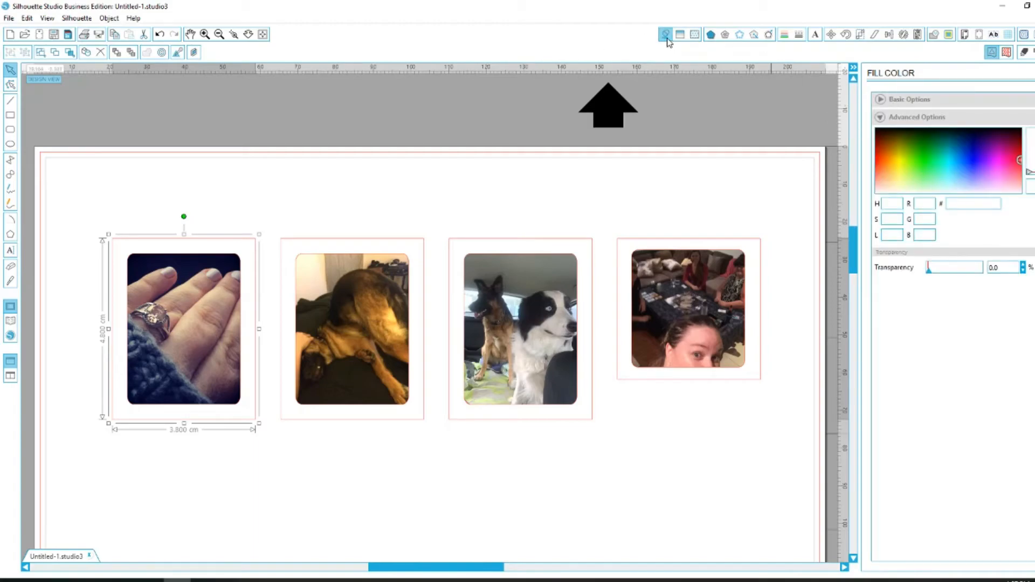
click(919, 101)
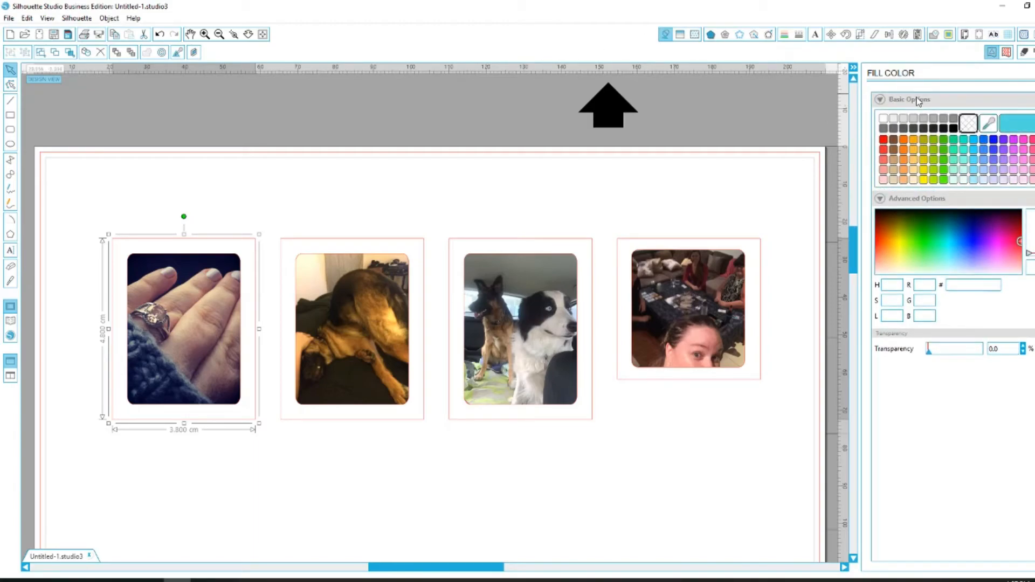
click(883, 140)
click(1033, 142)
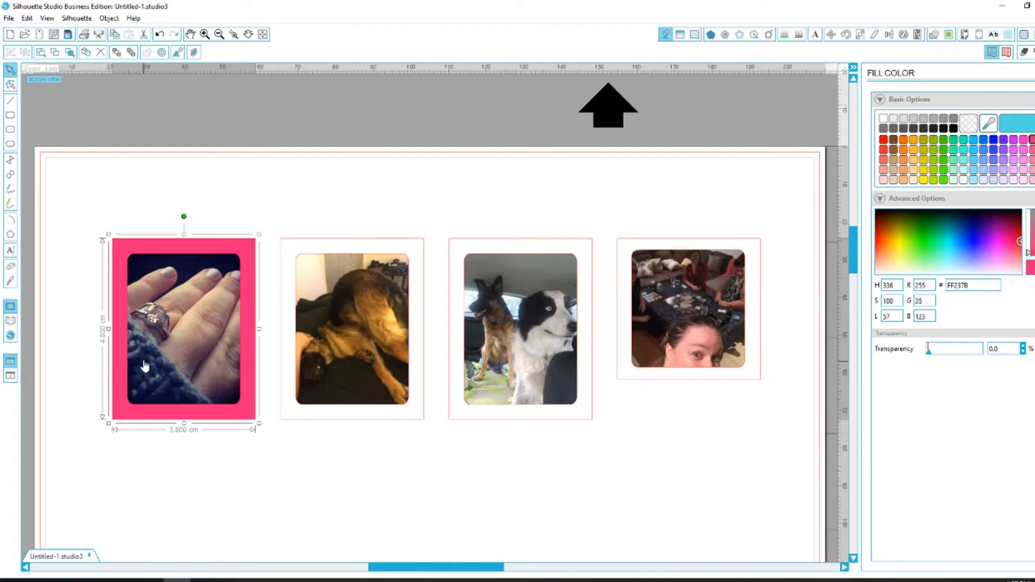
- Sample fill colours for the first frame with the eyedropper, first from the ring photo and then brown from the neighbouring dog photo
click(988, 123)
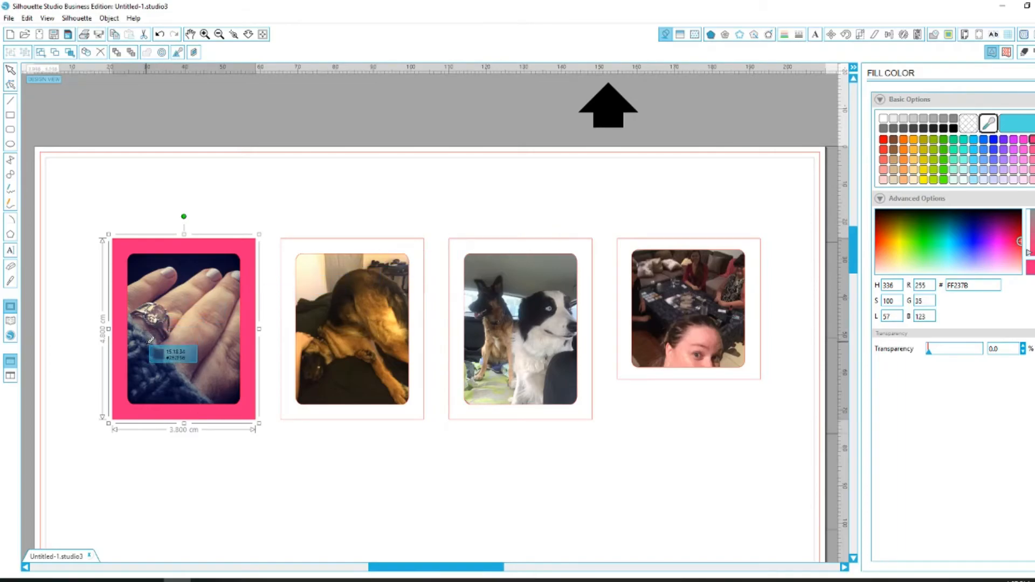
click(152, 340)
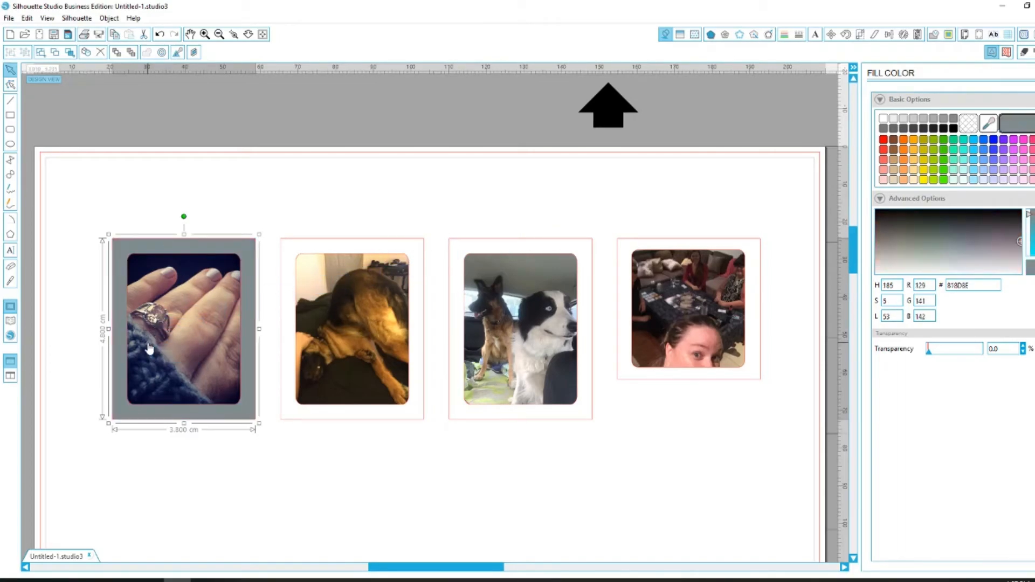
click(990, 124)
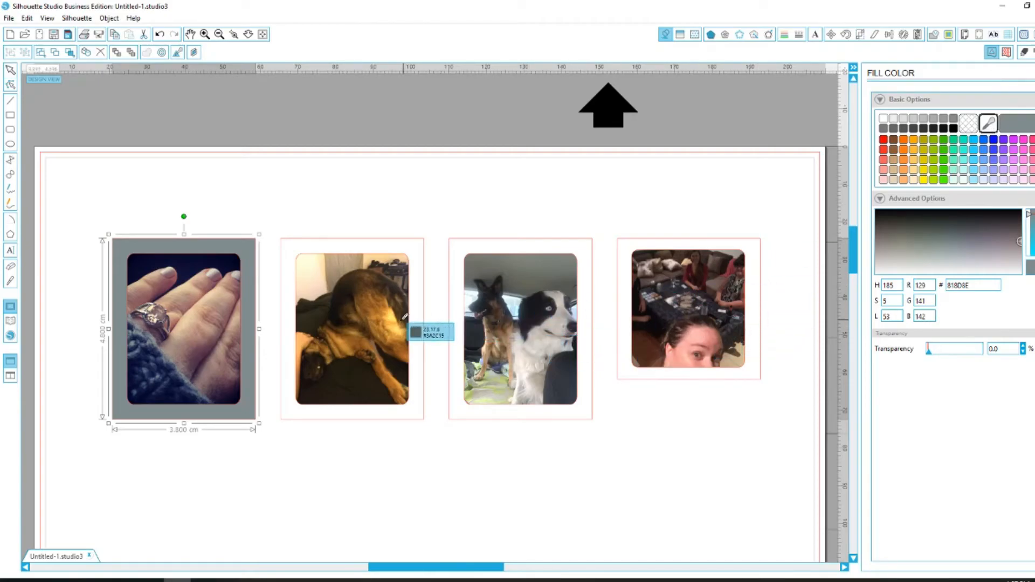
click(379, 312)
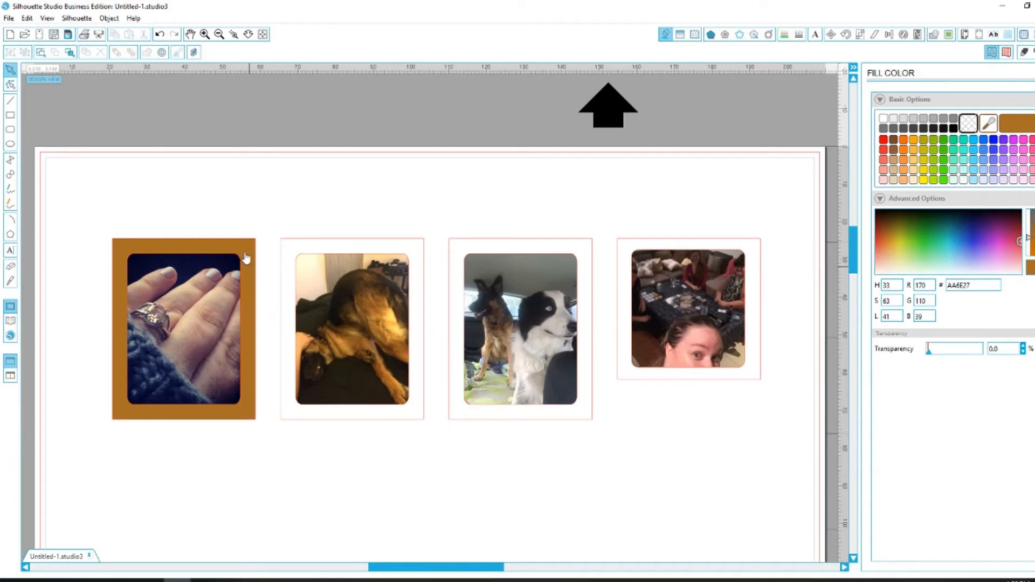
- Fill the first frame's outer rectangle with the brightersilver image from the EXAMP. PHOTOS folder
click(193, 248)
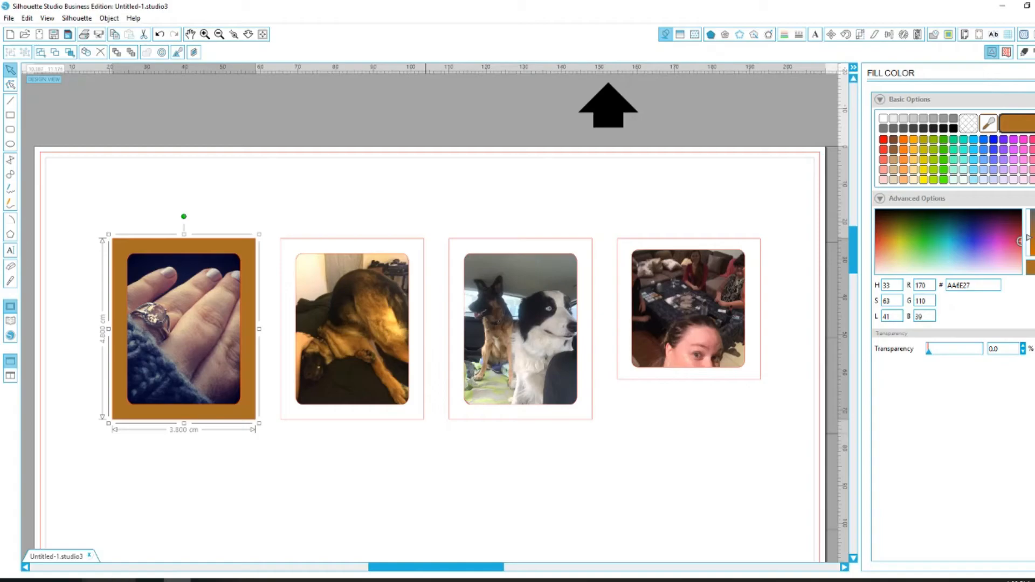
key(alt+Tab)
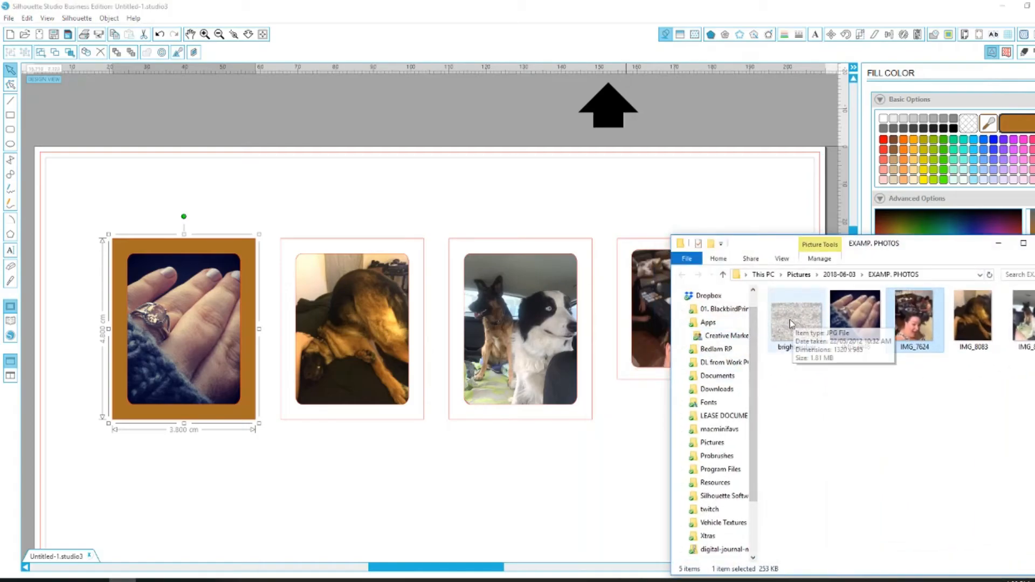
click(796, 344)
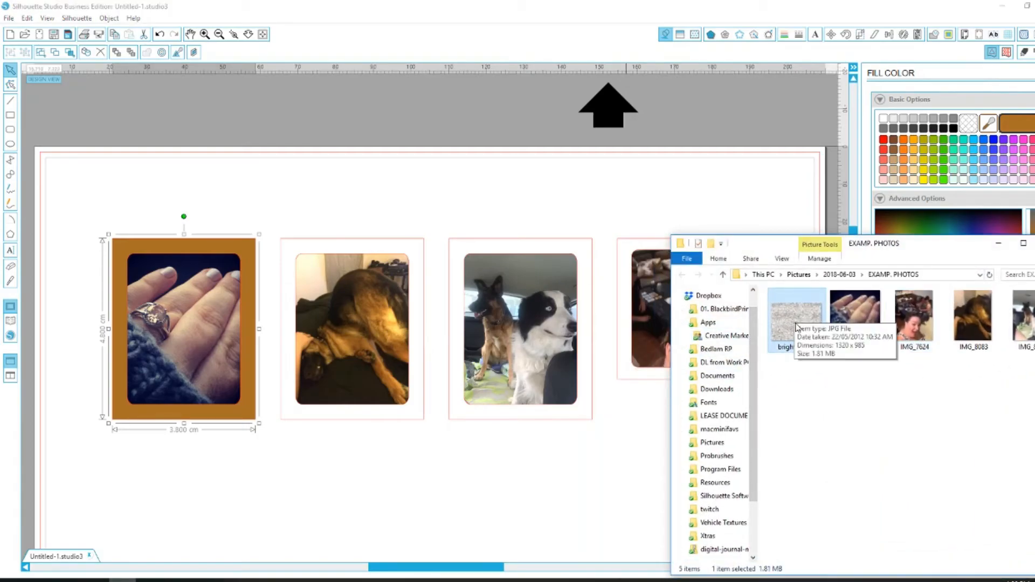
drag(789, 316, 254, 251)
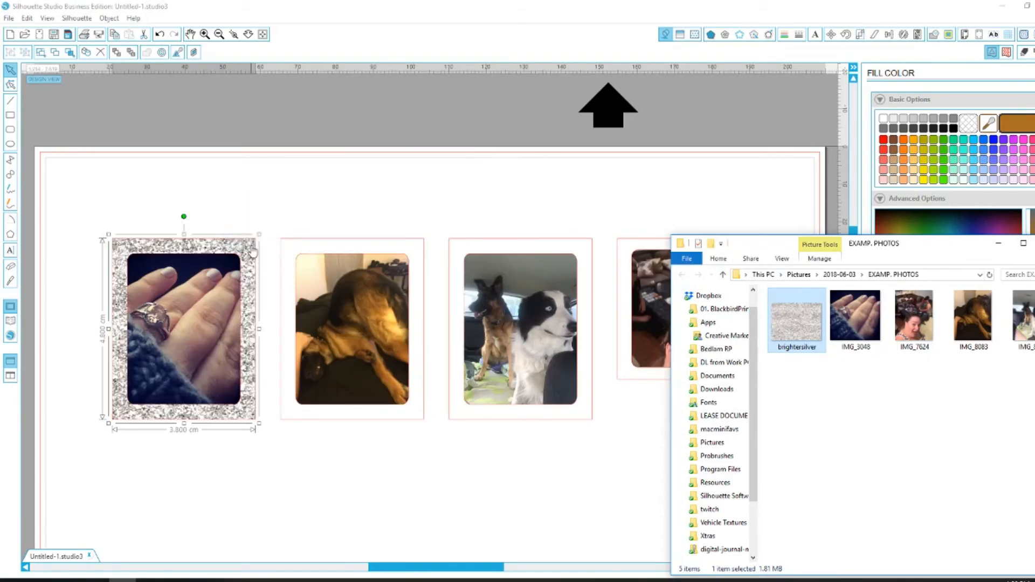
click(380, 477)
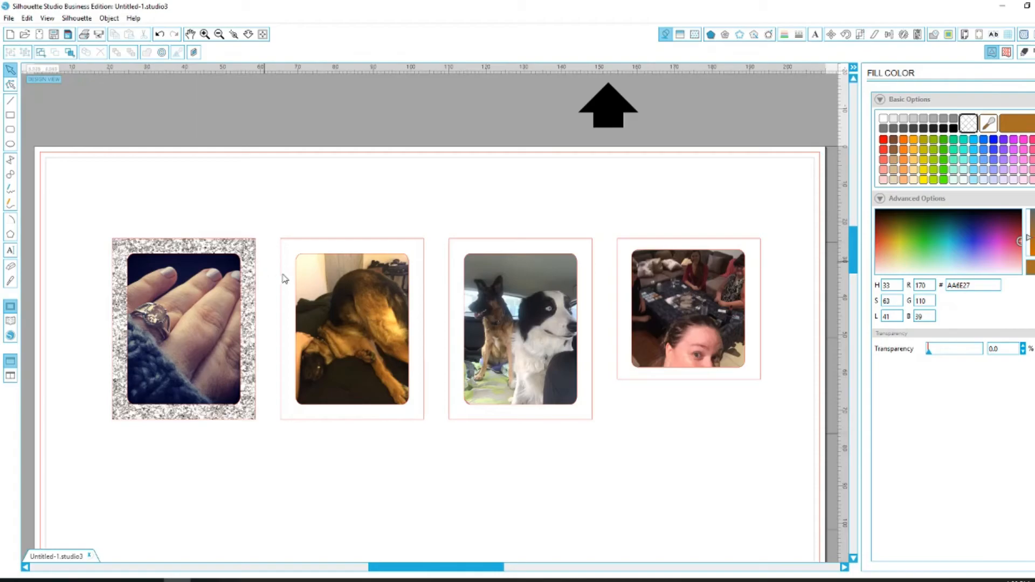
- Fill the outer rectangles of the second, third and fourth frames with the brightersilver image
click(123, 580)
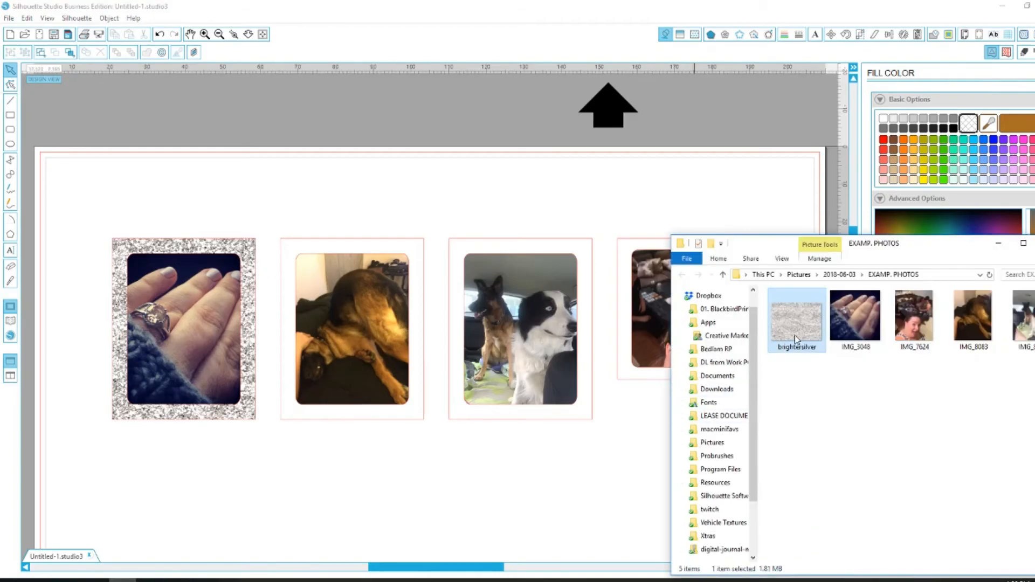
drag(793, 326, 412, 253)
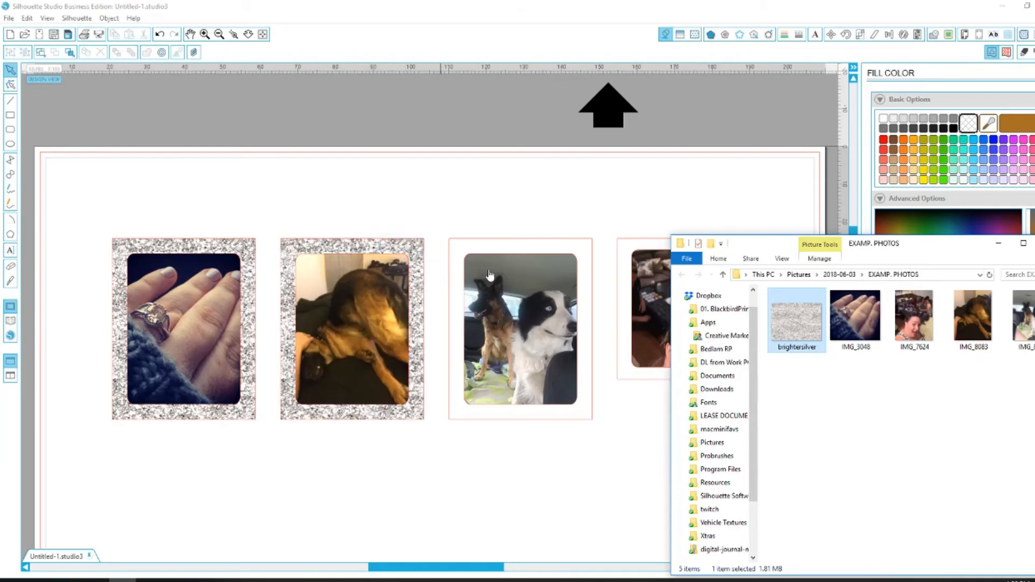
drag(792, 326, 574, 254)
drag(790, 330, 617, 253)
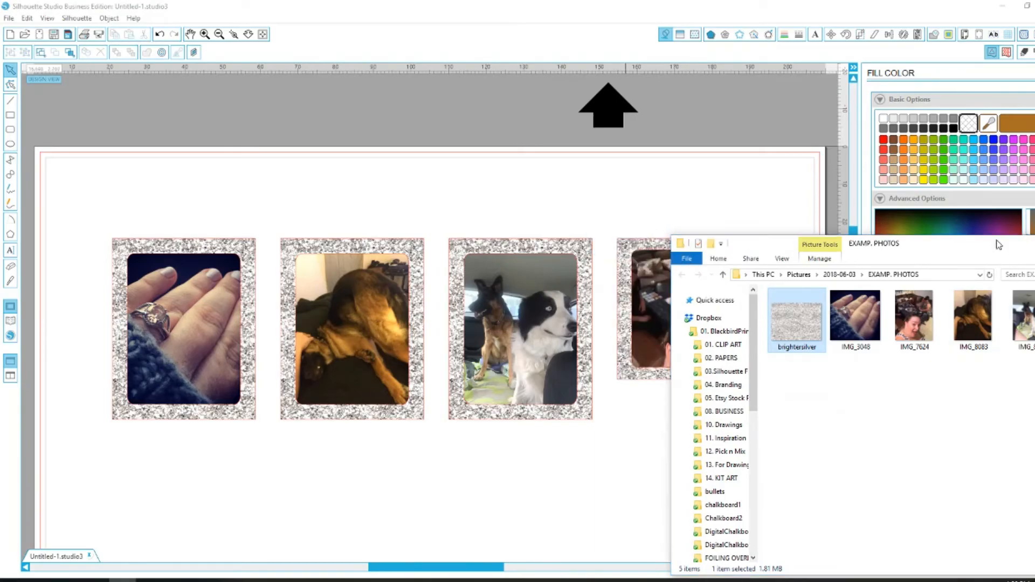
click(998, 243)
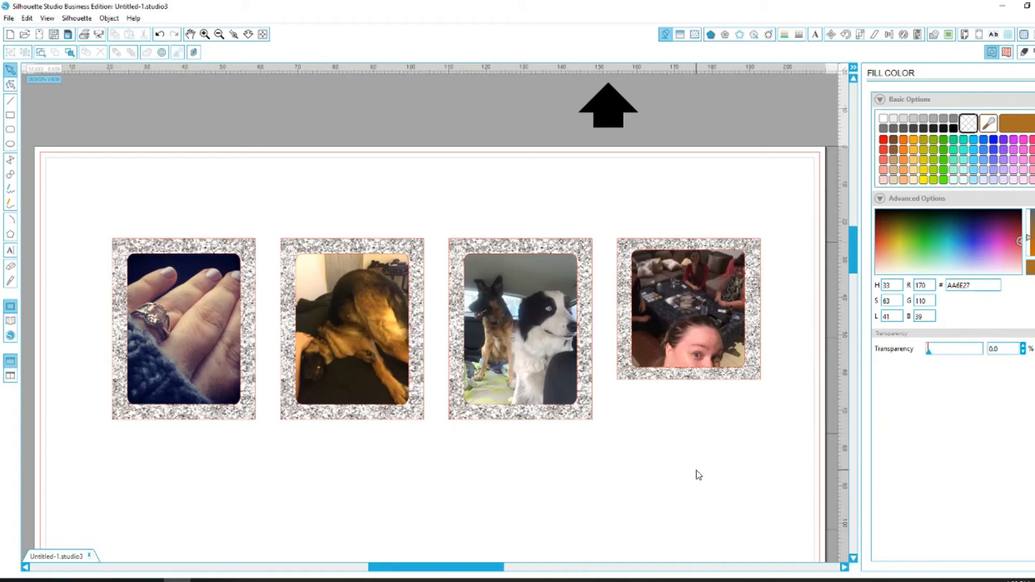
- Review the paper type, quality and preset options in the EPSON ET-2550 print preferences, and close the print setup without printing
drag(481, 570, 483, 570)
scroll(622, 489, down, 1)
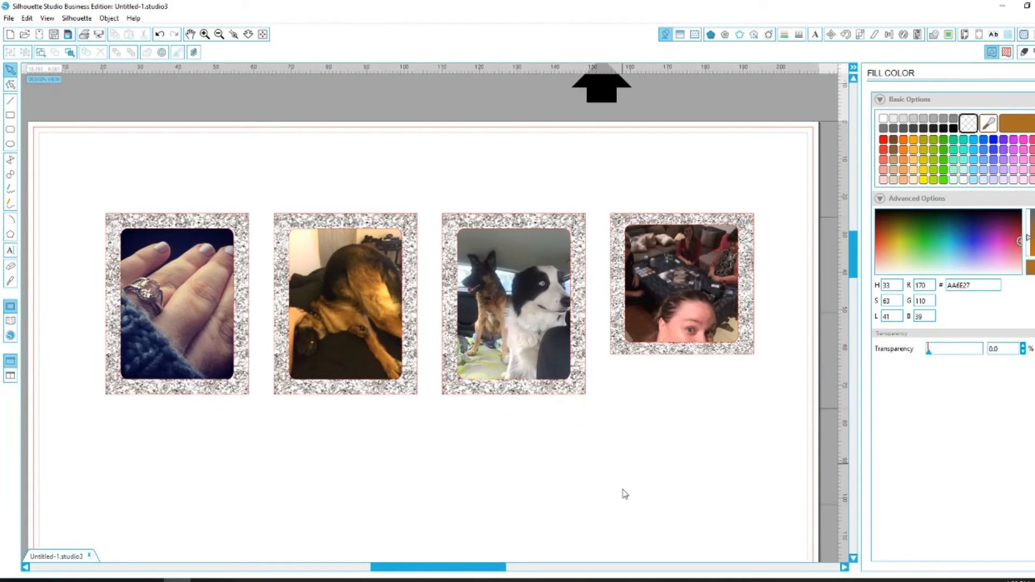
scroll(624, 494, down, 2)
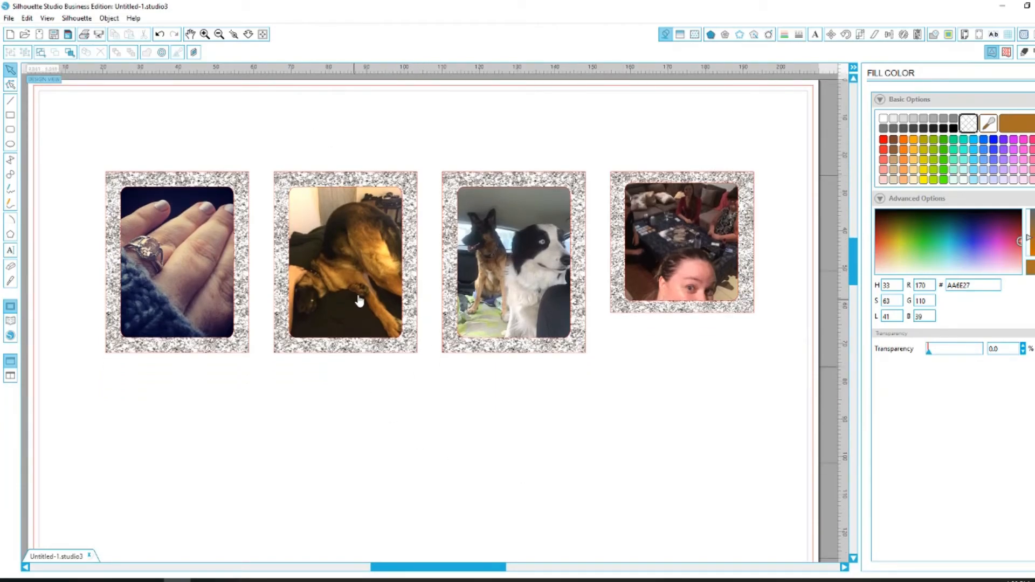
click(9, 19)
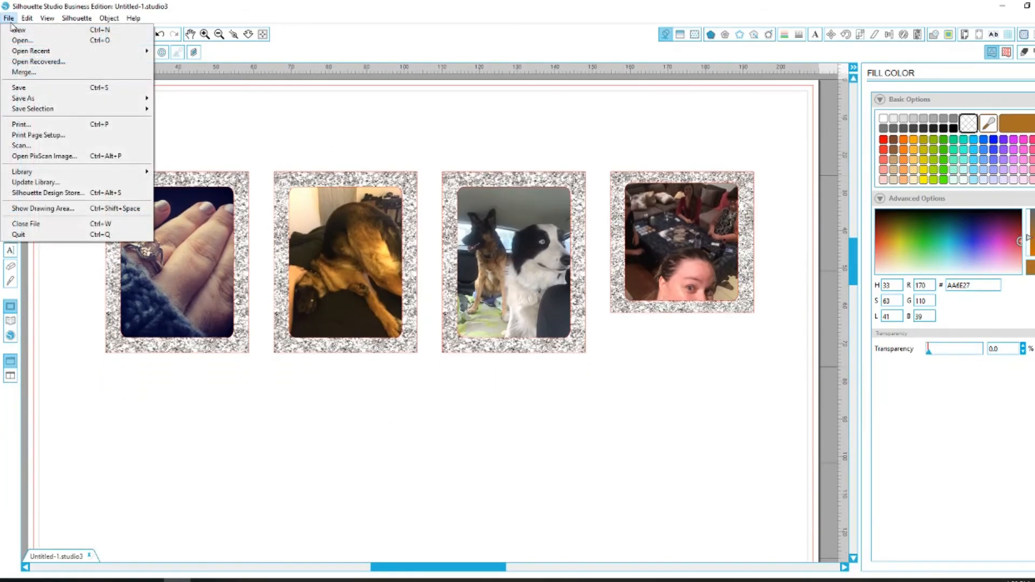
click(62, 127)
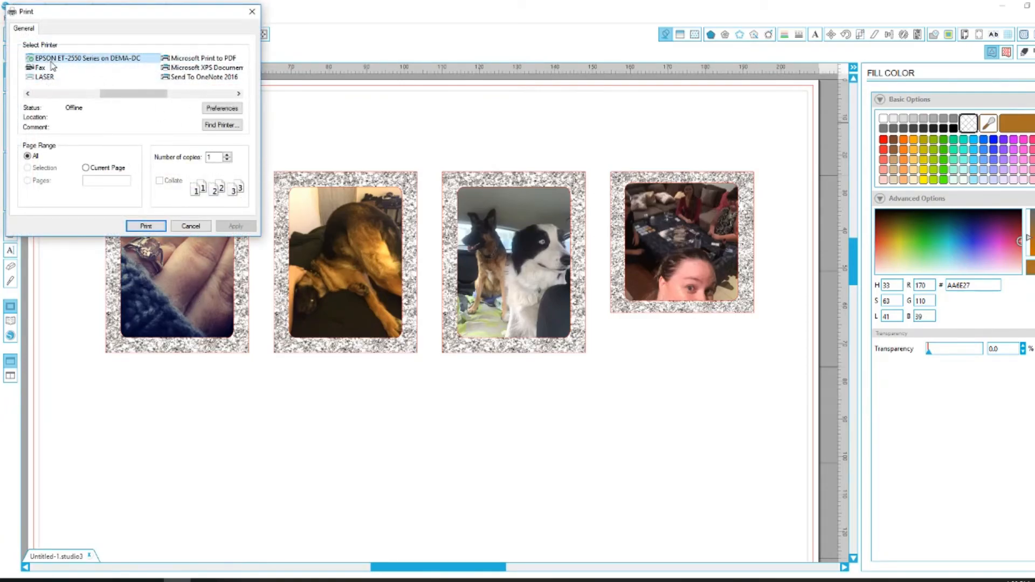
click(206, 109)
click(237, 151)
click(236, 150)
click(238, 166)
click(232, 200)
click(164, 131)
click(76, 169)
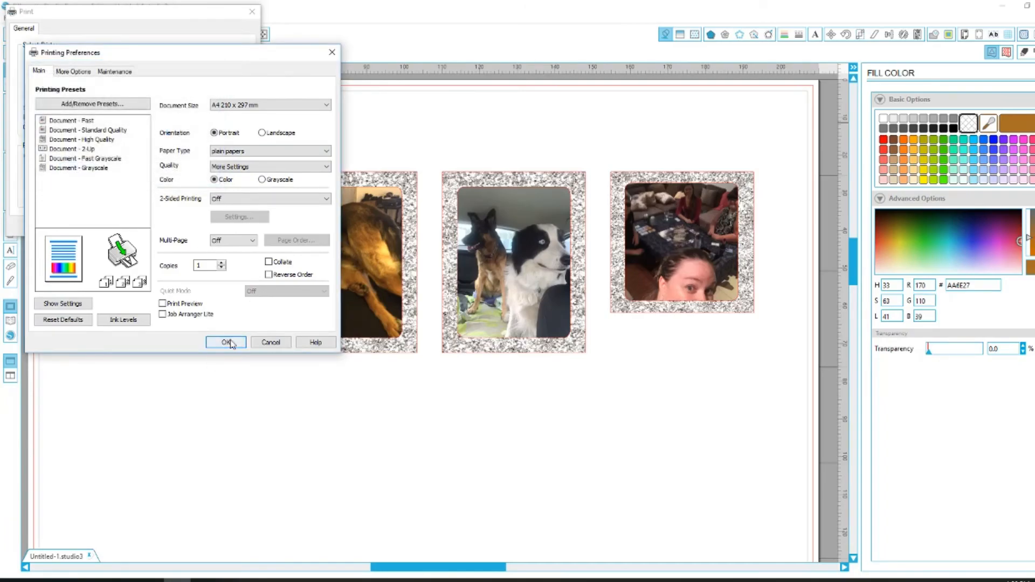
click(226, 342)
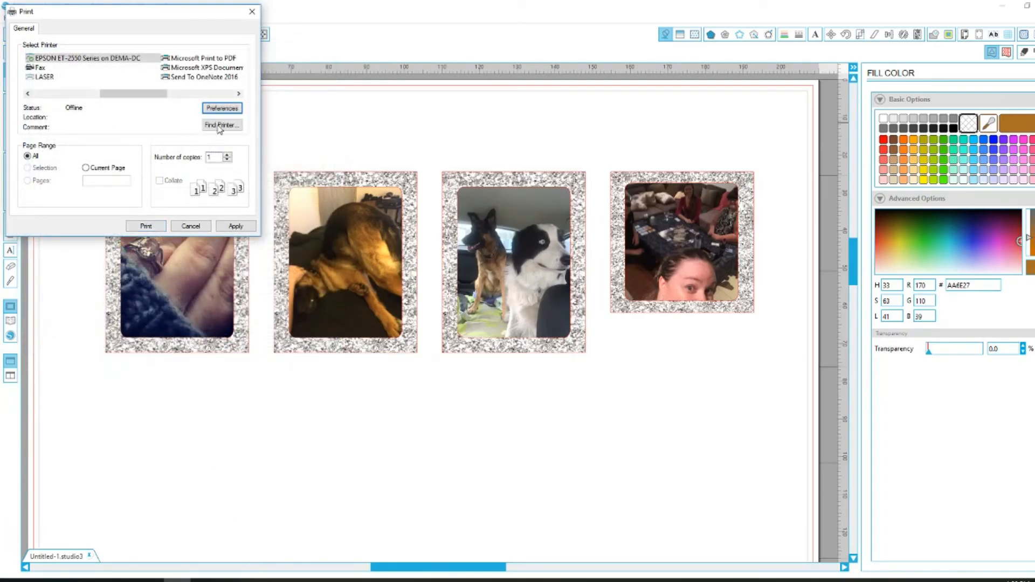
click(252, 11)
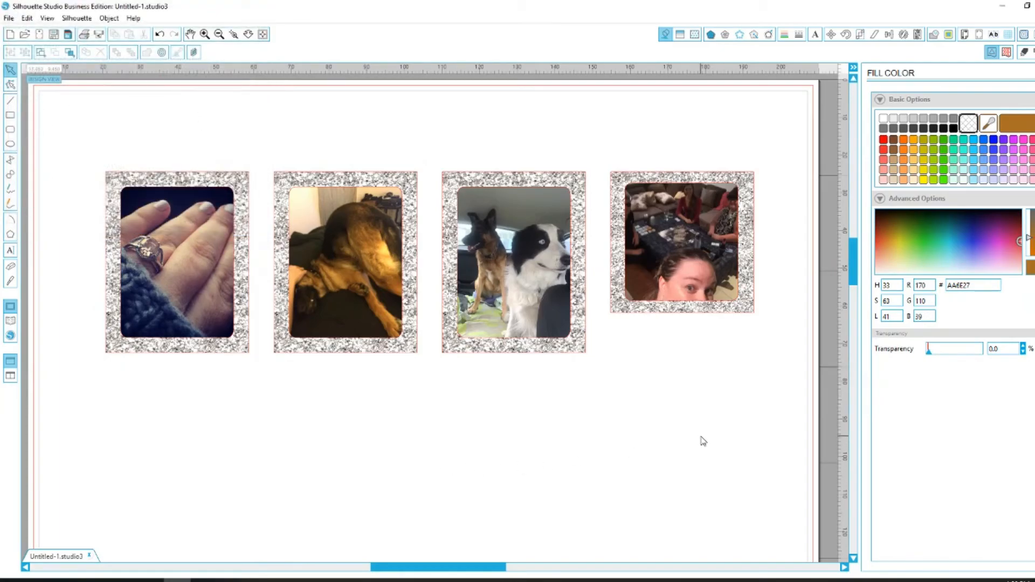
- Examine how the row of four framed photos sits on the whole page
scroll(665, 482, down, 4)
scroll(671, 479, down, 3)
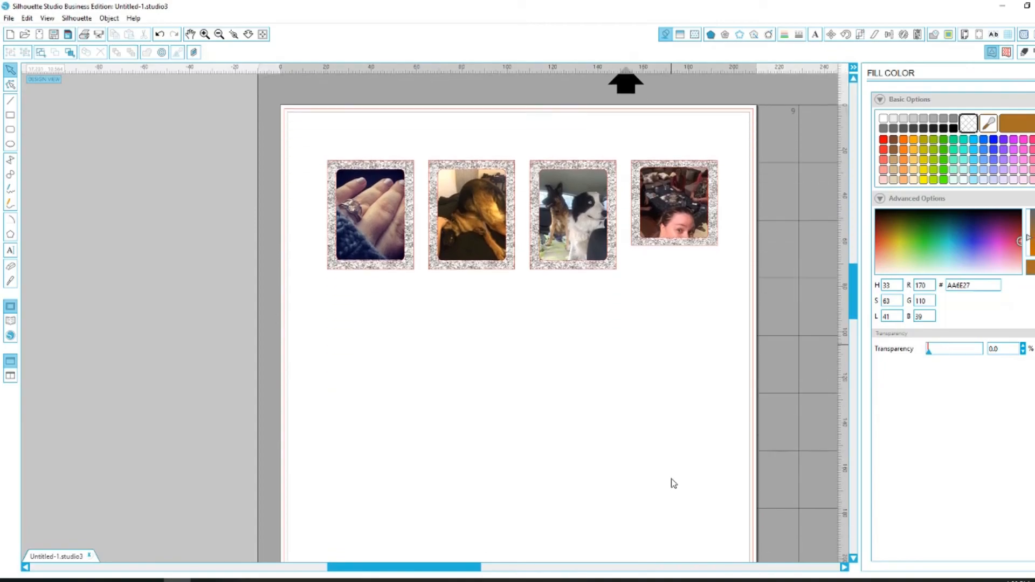
scroll(672, 481, down, 2)
scroll(753, 472, down, 4)
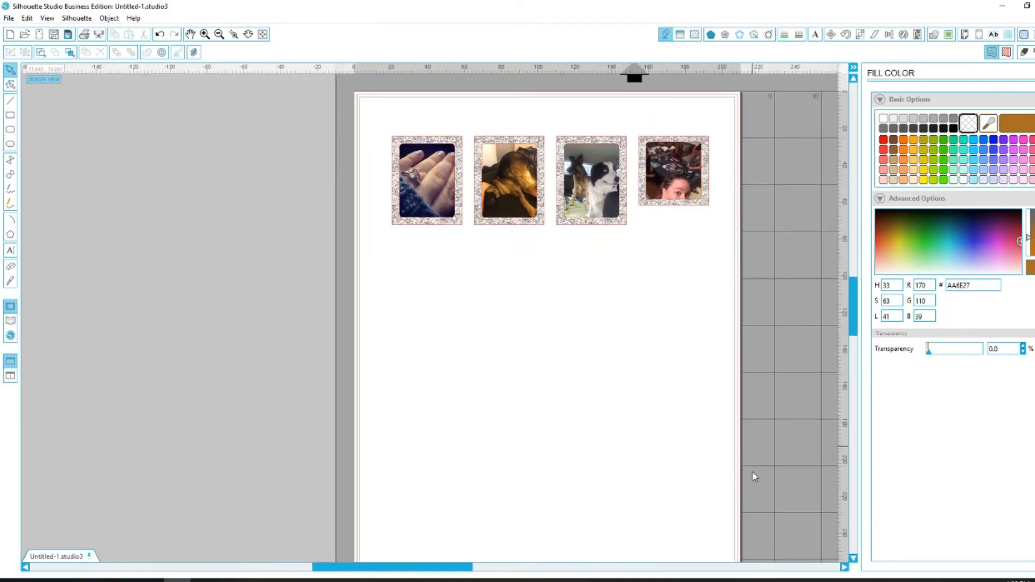
scroll(785, 459, down, 3)
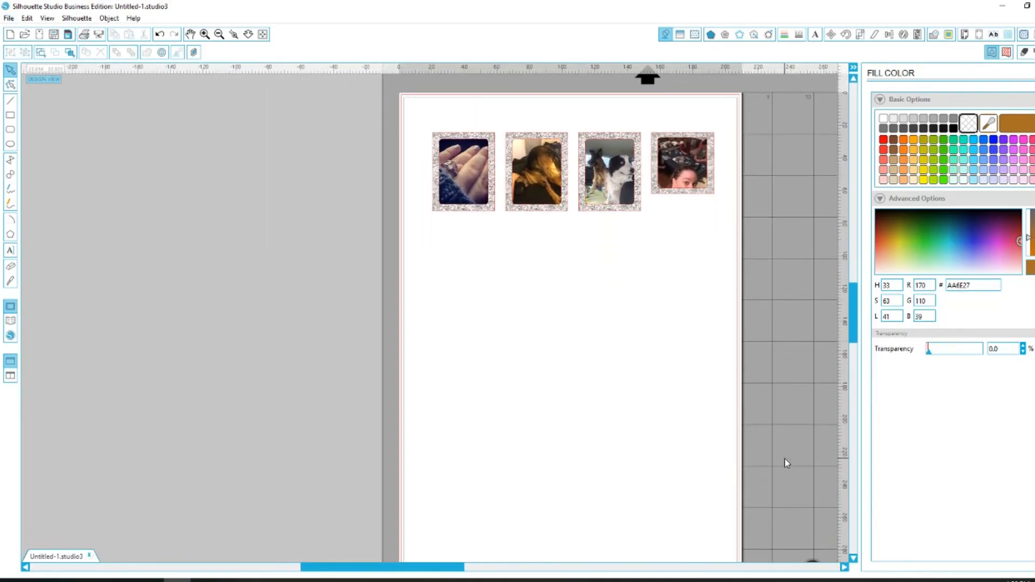
scroll(785, 459, down, 1)
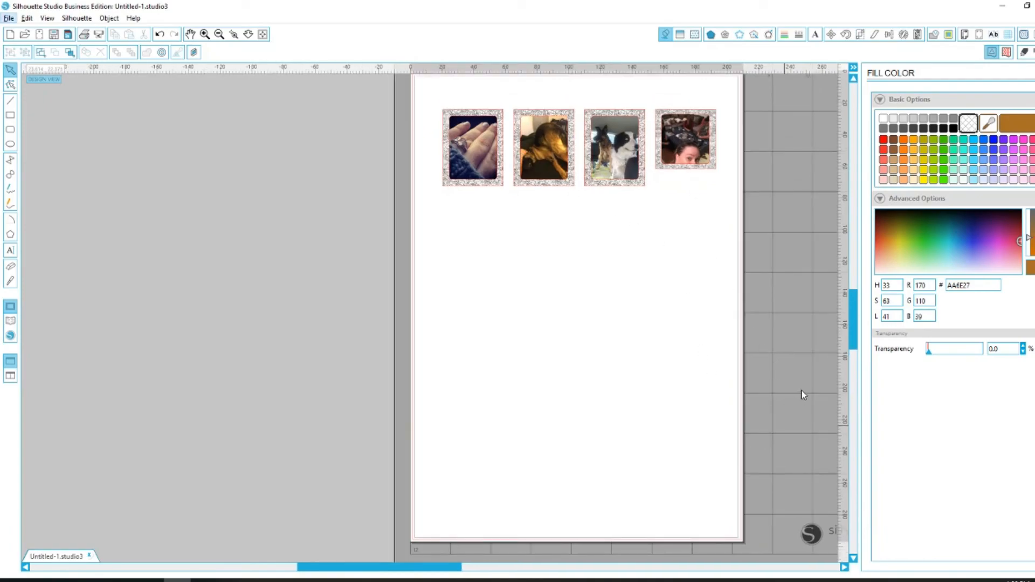
- Select all four framed photos and delete them from the page
scroll(848, 333, up, 2)
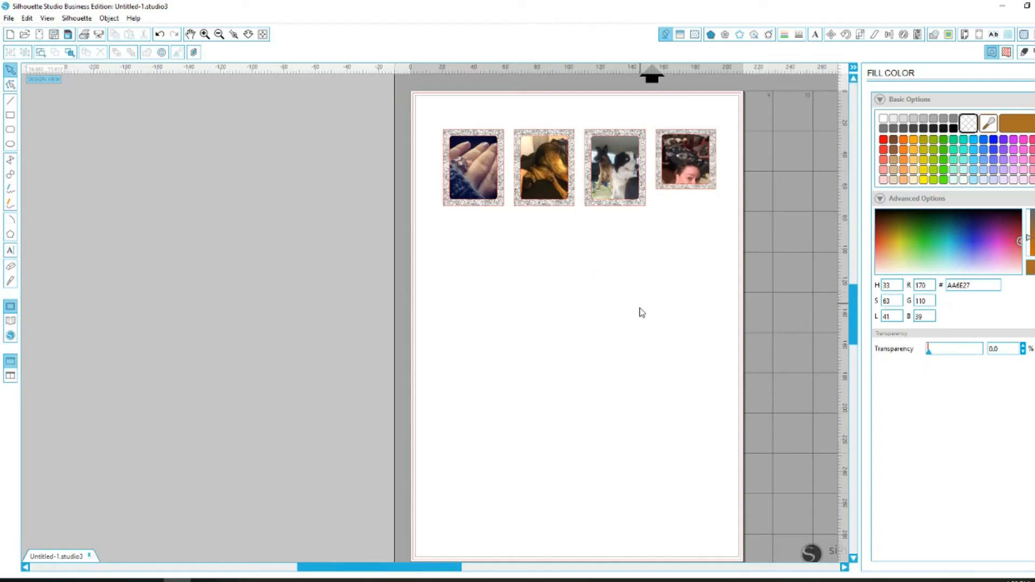
scroll(674, 291, up, 1)
scroll(674, 291, up, 3)
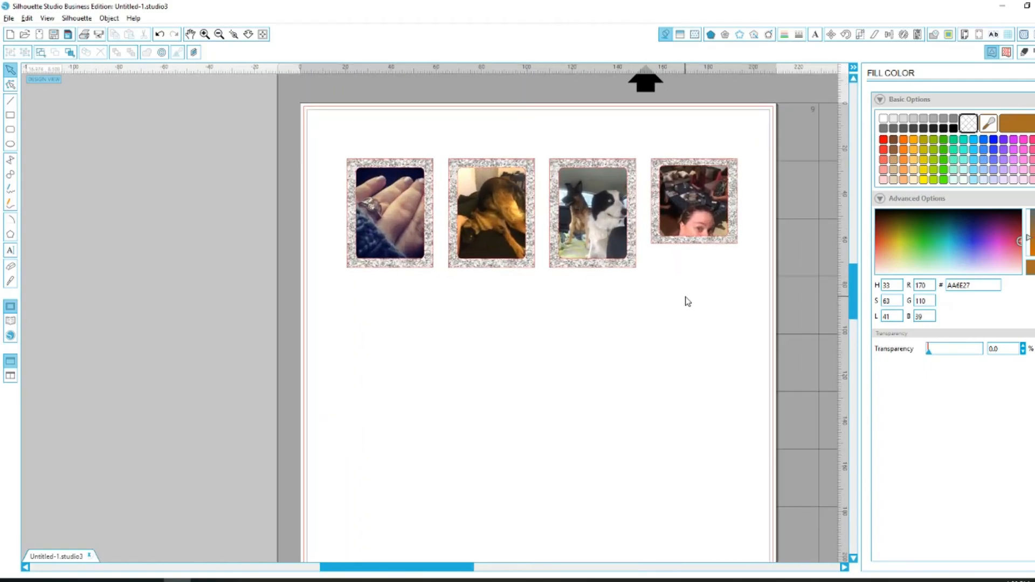
scroll(689, 324, up, 1)
scroll(682, 354, up, 1)
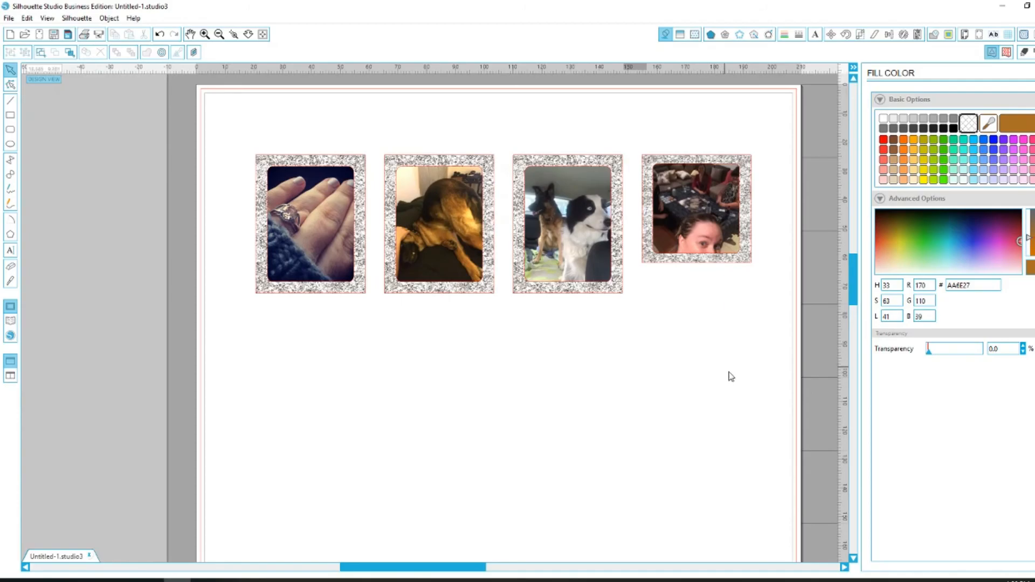
drag(739, 398, 286, 182)
key(Delete)
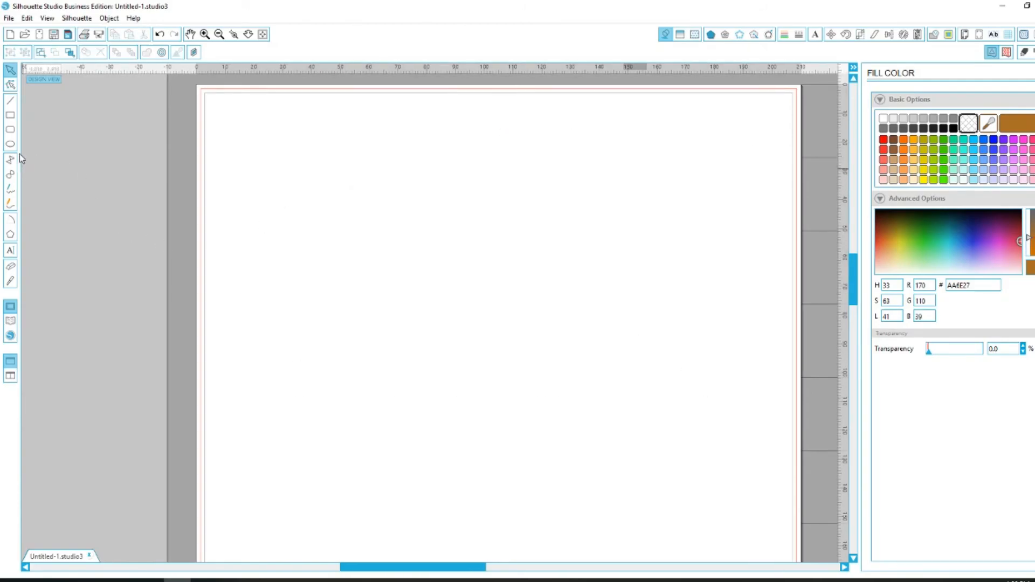